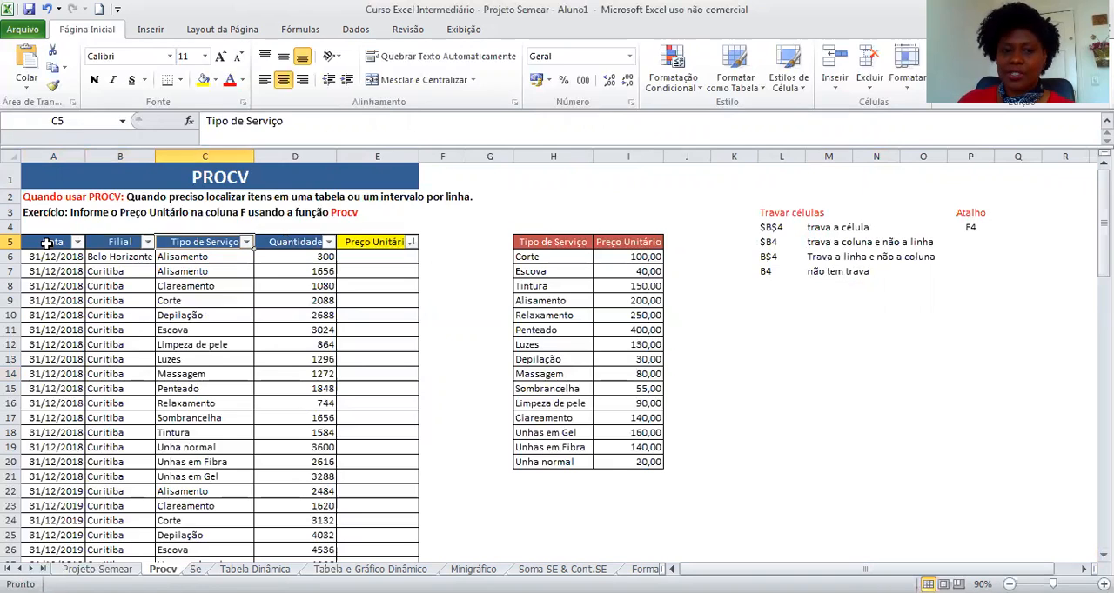
key("Right")
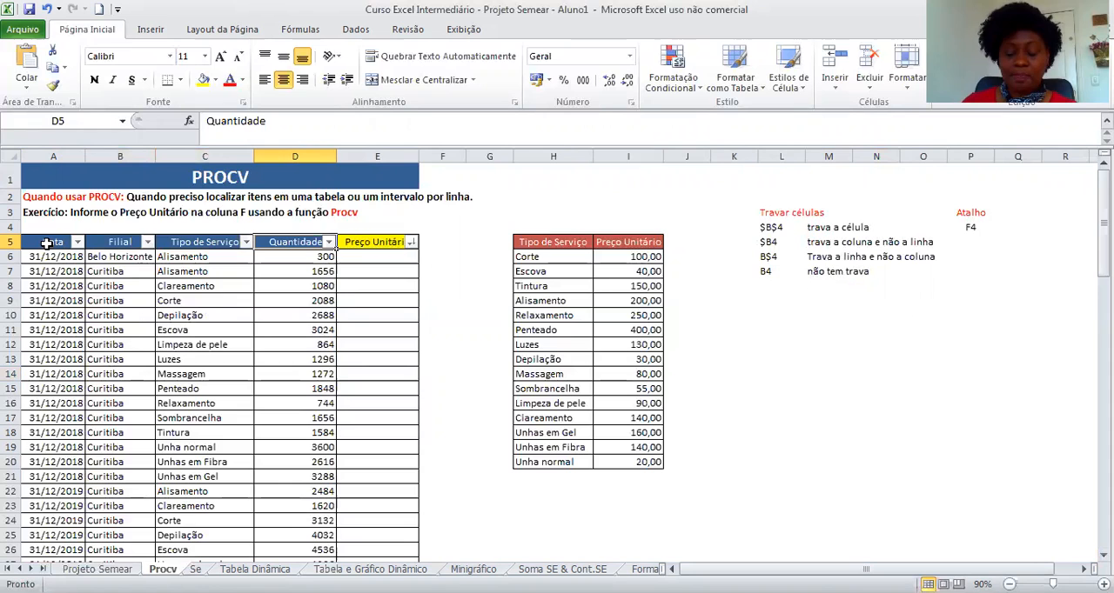
Examine the headers of the service data table and the service price lookup table.
left_click(48, 244)
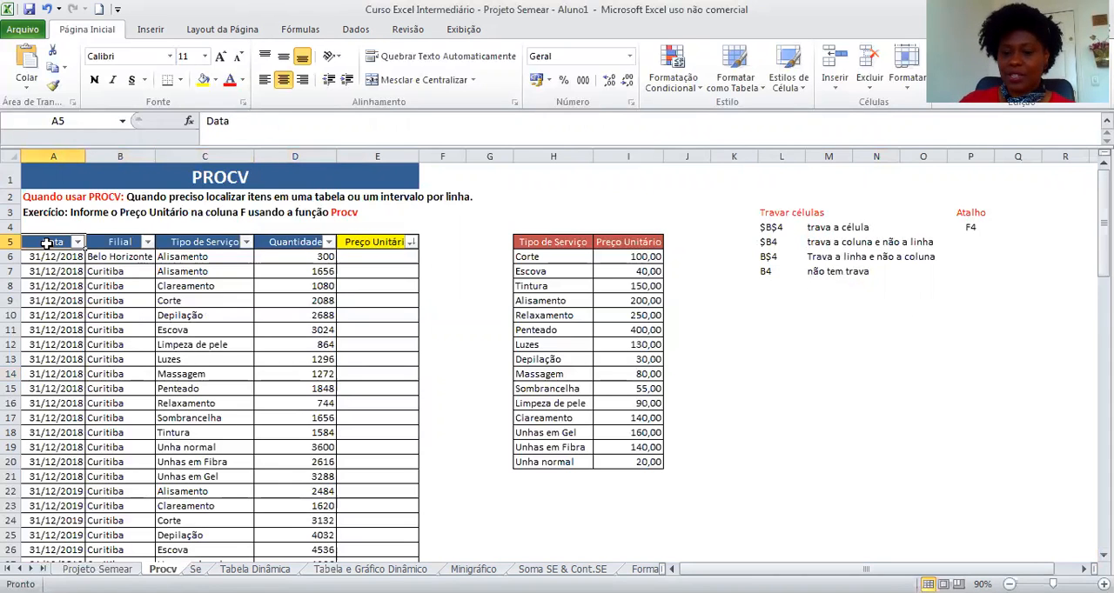
key("Right")
key("Right")
key("Right")
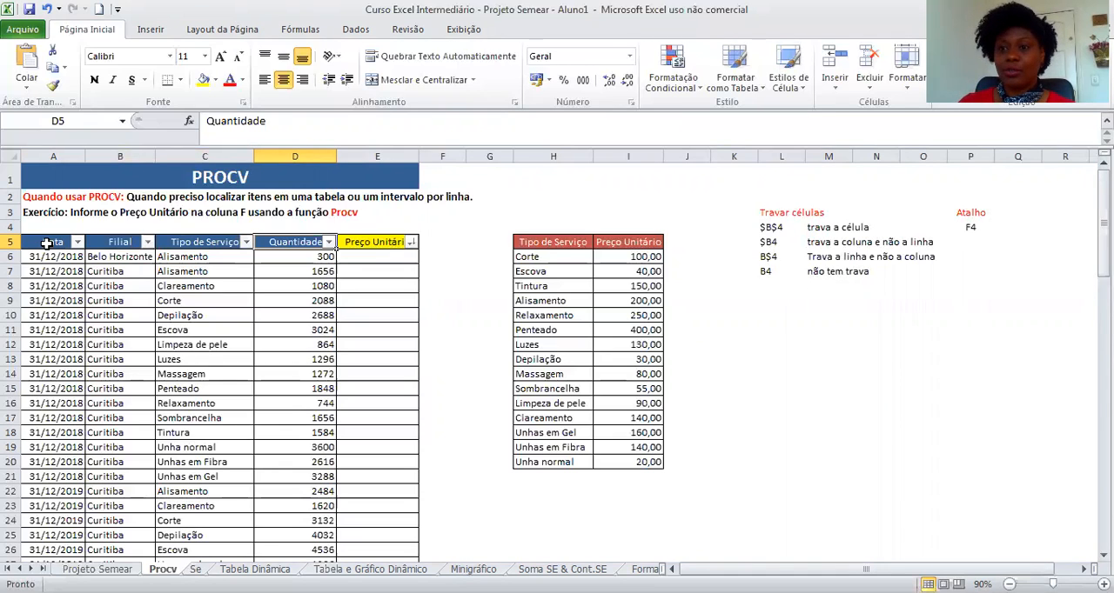
key("Right")
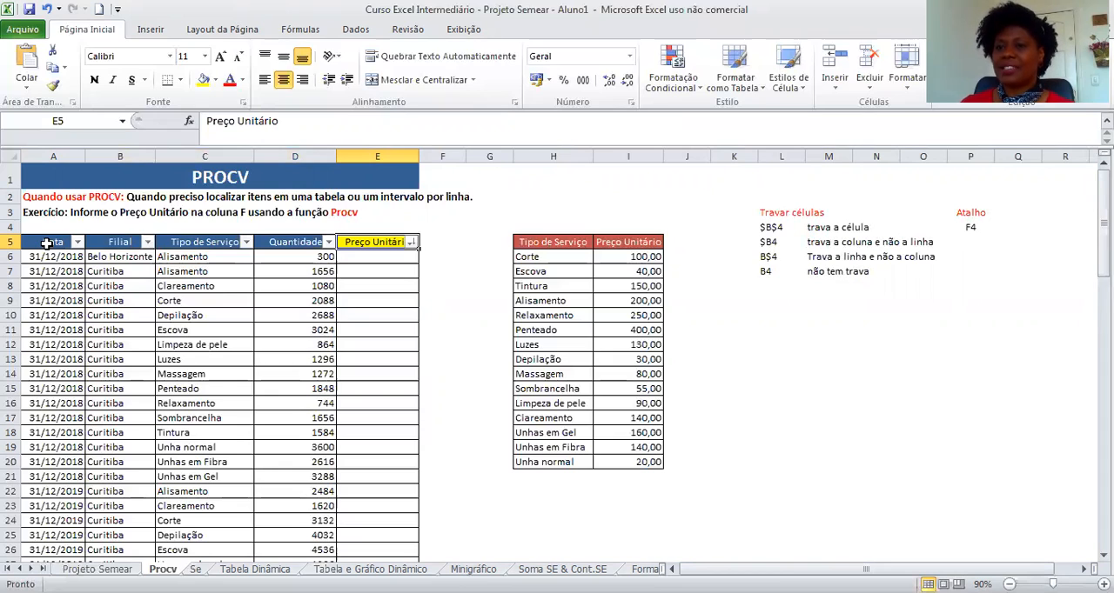
key("Return")
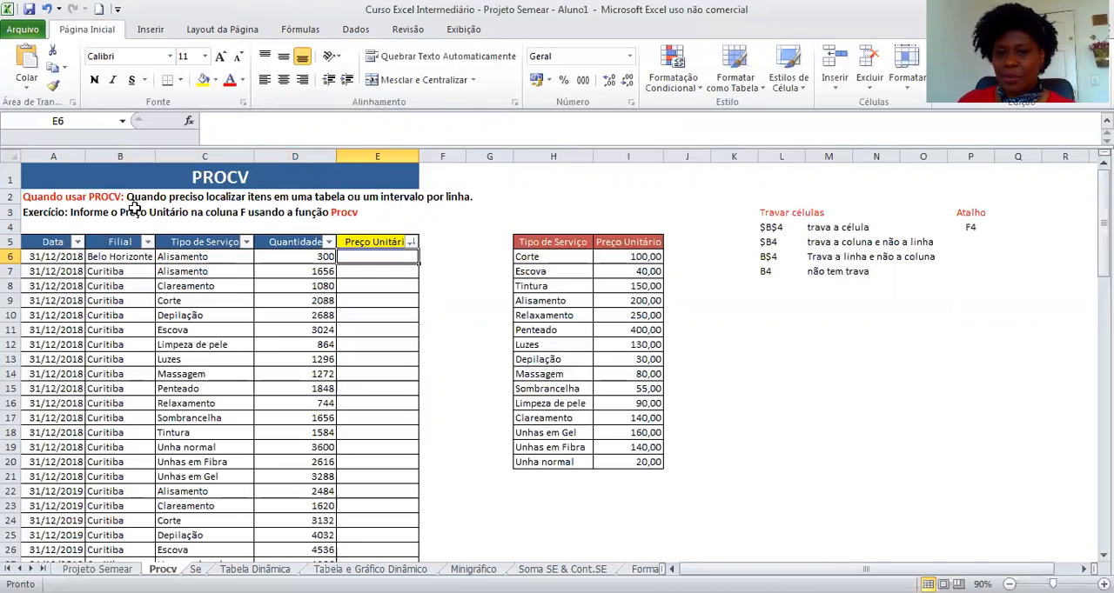
left_click(211, 258)
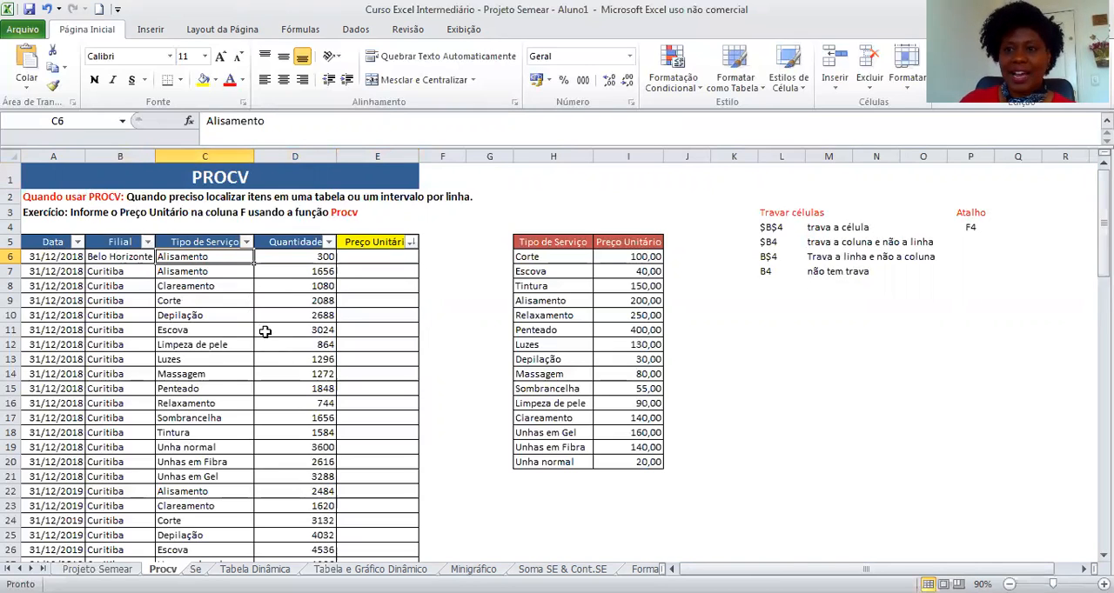
left_click(561, 246)
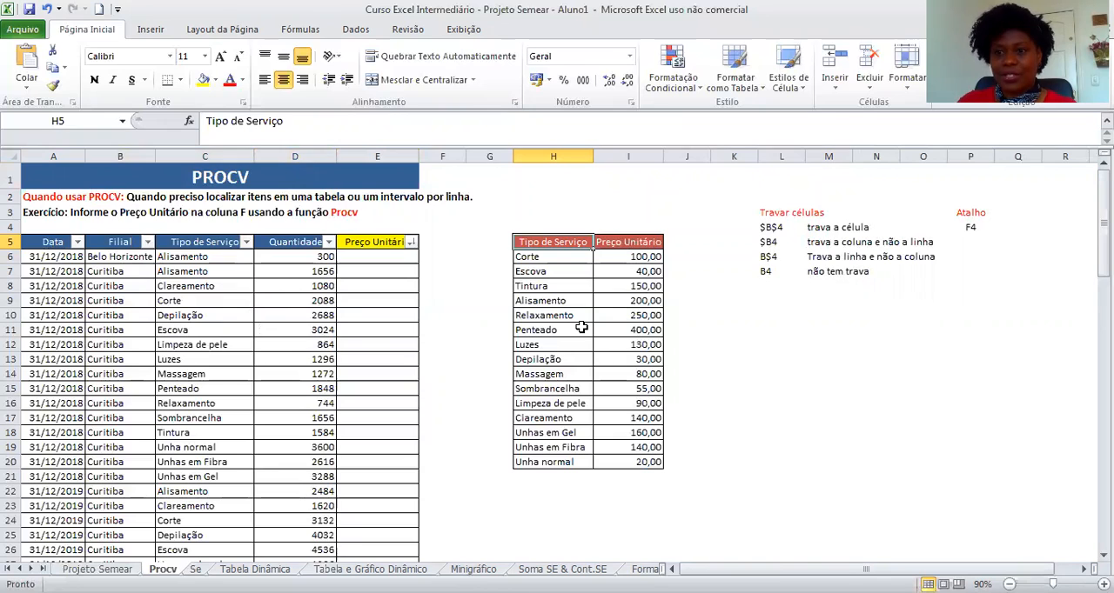
key("Down")
key("Down")
key("Down")
key("Down")
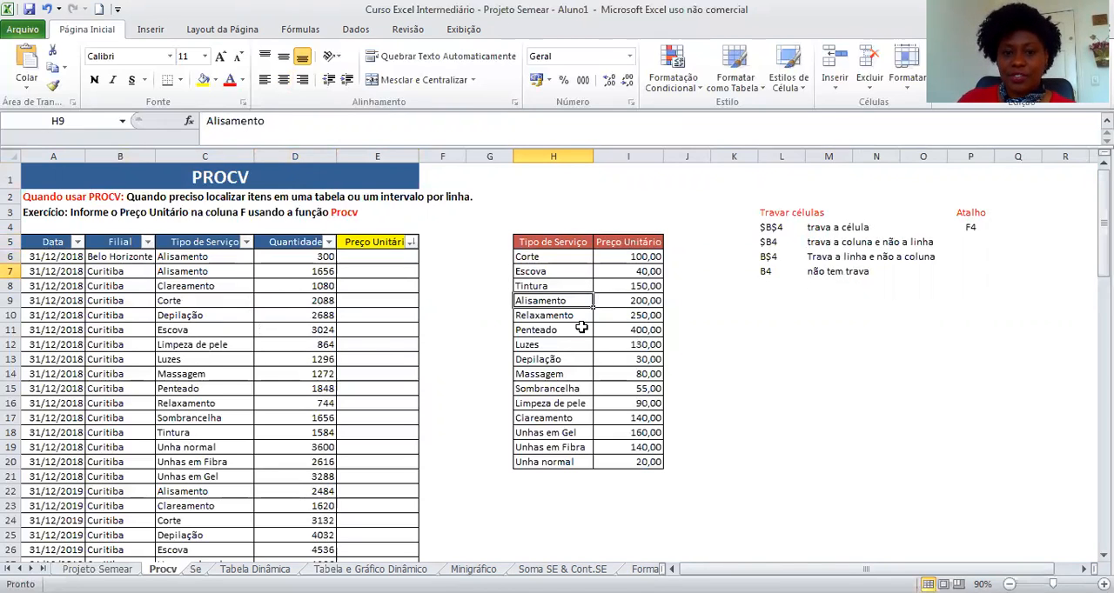
key("Right")
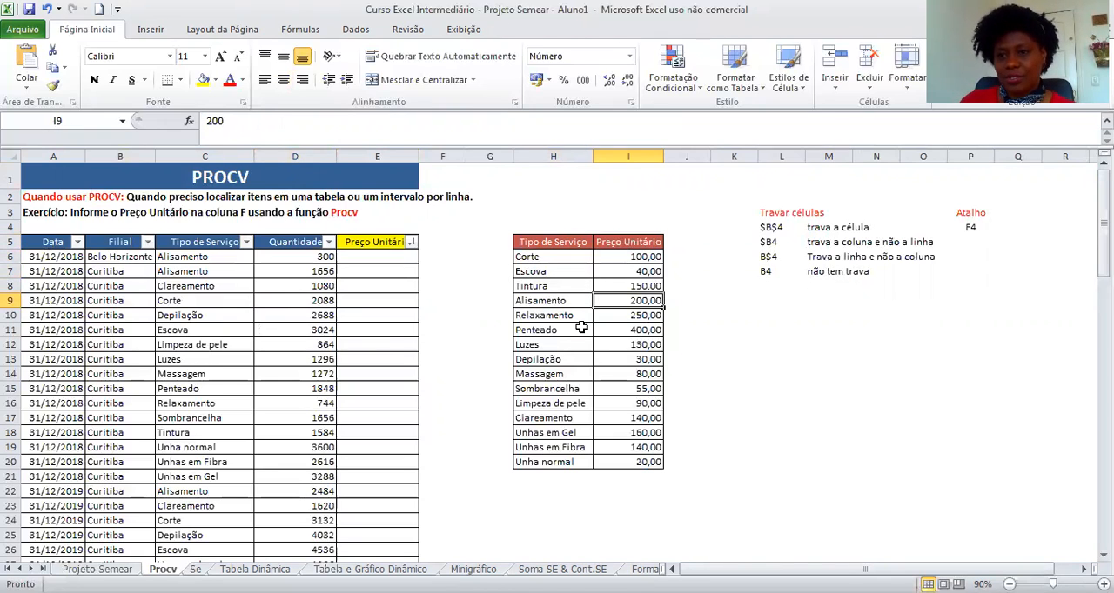
Enter 200 as the unit price for the first row's service in E6.
left_click(409, 257)
type("200")
key("Return")
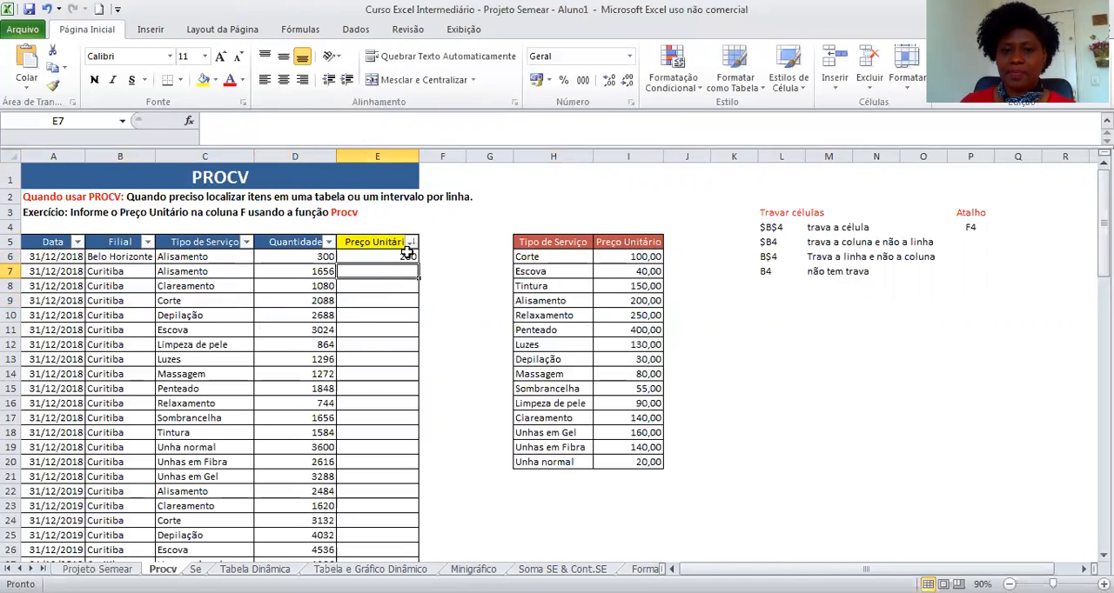
Enter 100 as the unit price for the Corte row in E9.
left_click(197, 305)
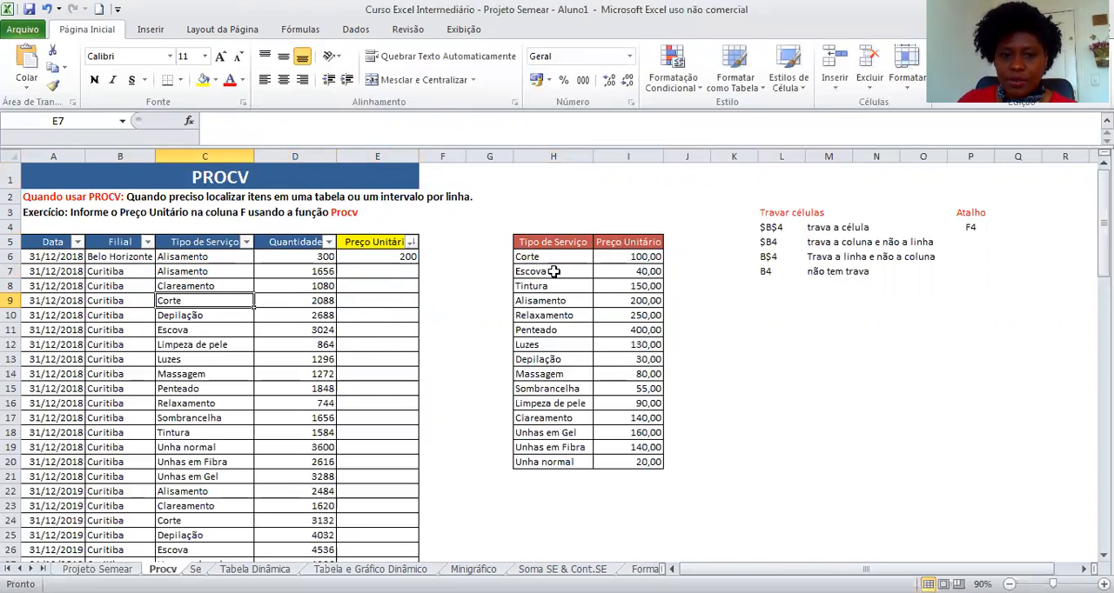
left_click(402, 302)
type("200")
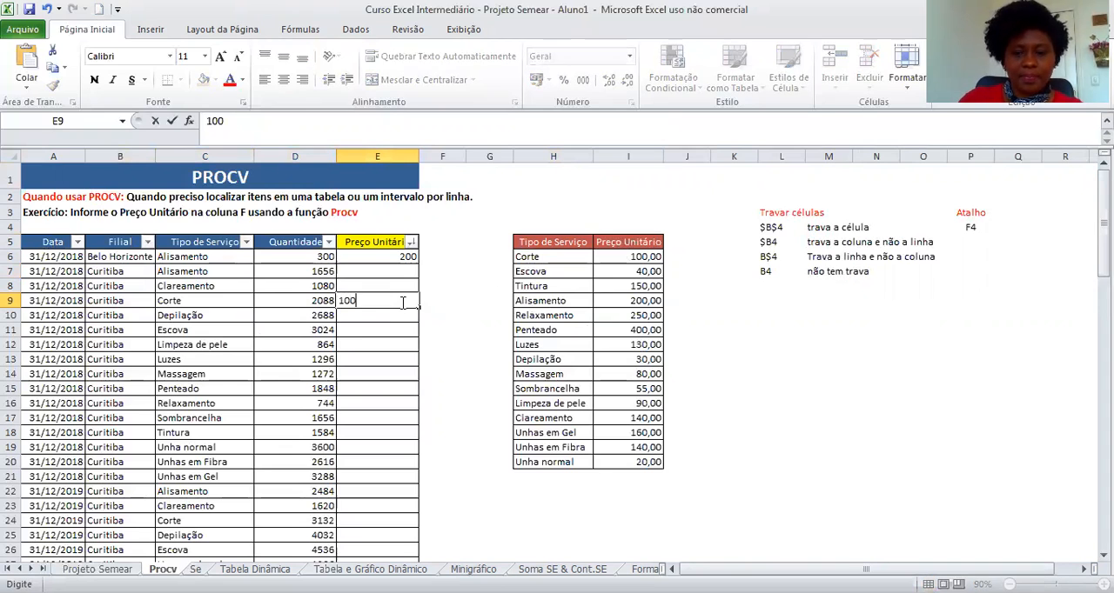
key("Return")
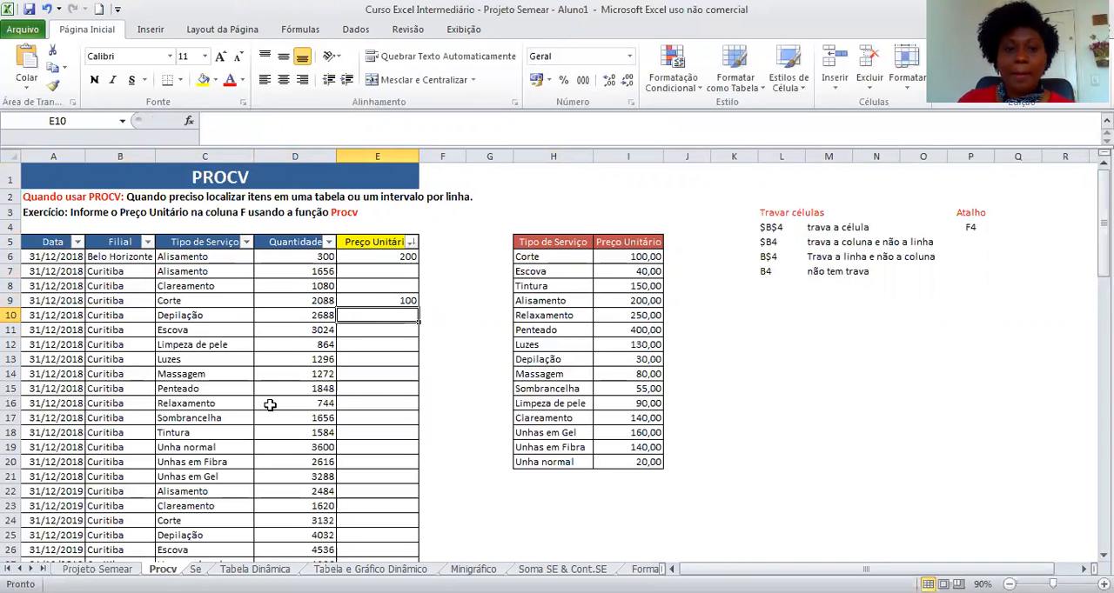
Clear the manually entered unit prices in E6:E10.
scroll(270, 405, "down", 10)
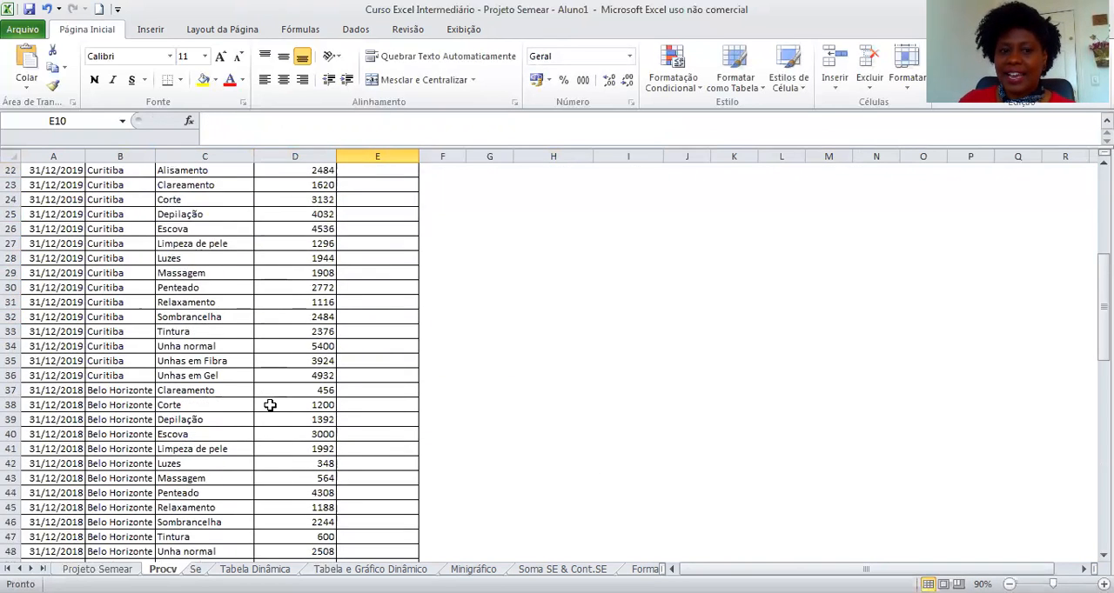
scroll(270, 404, "up", 3)
scroll(269, 404, "up", 7)
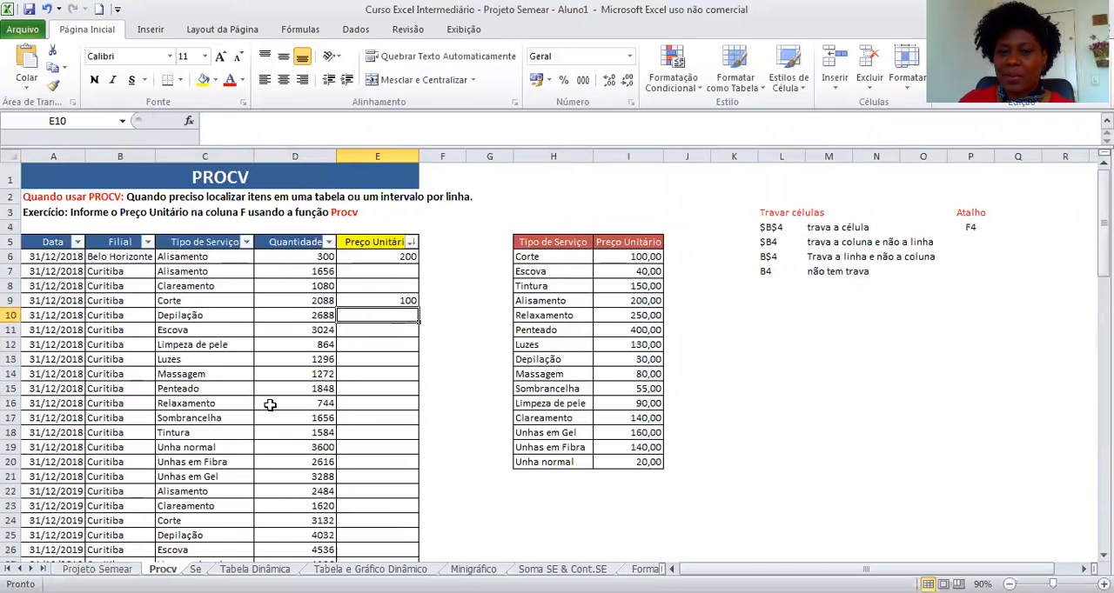
left_click(353, 253)
left_click_drag(352, 254, 363, 318)
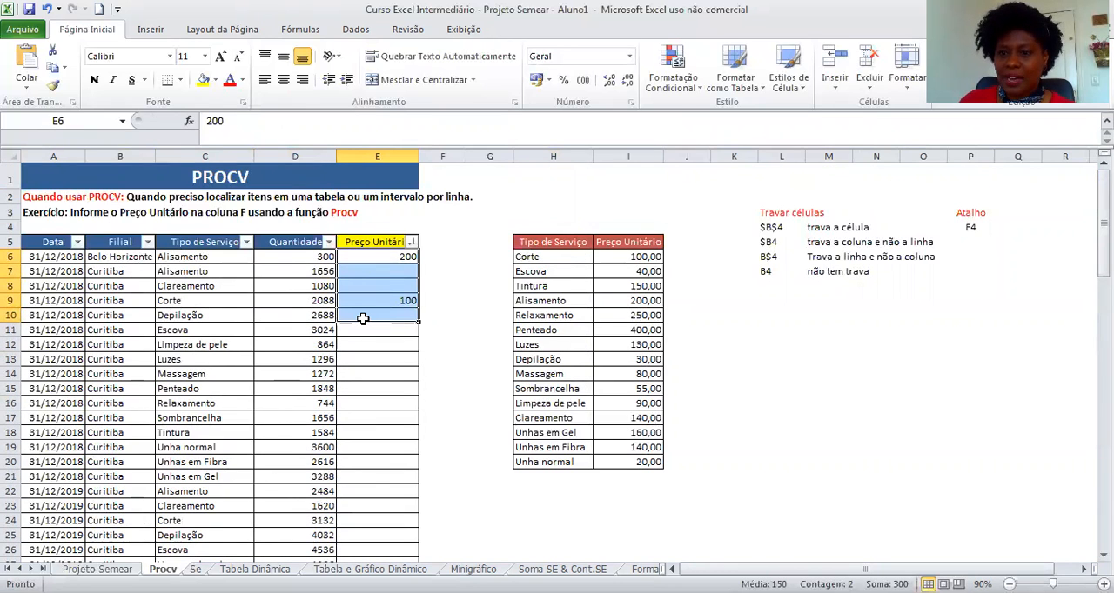
key("Delete")
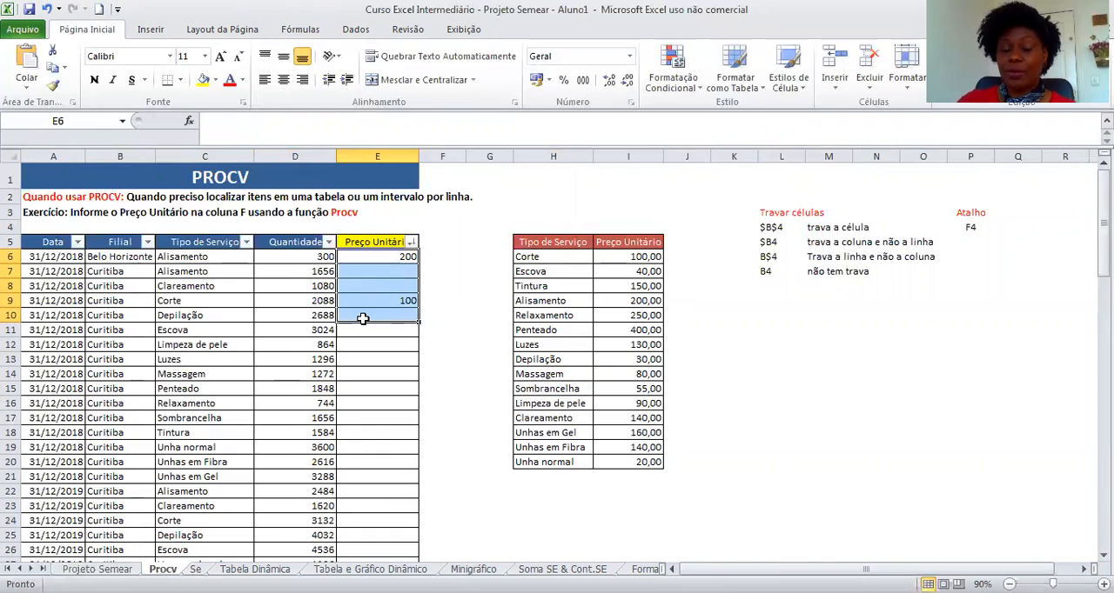
Start a PROCV formula in cell E6.
left_click(376, 373)
left_click(370, 254)
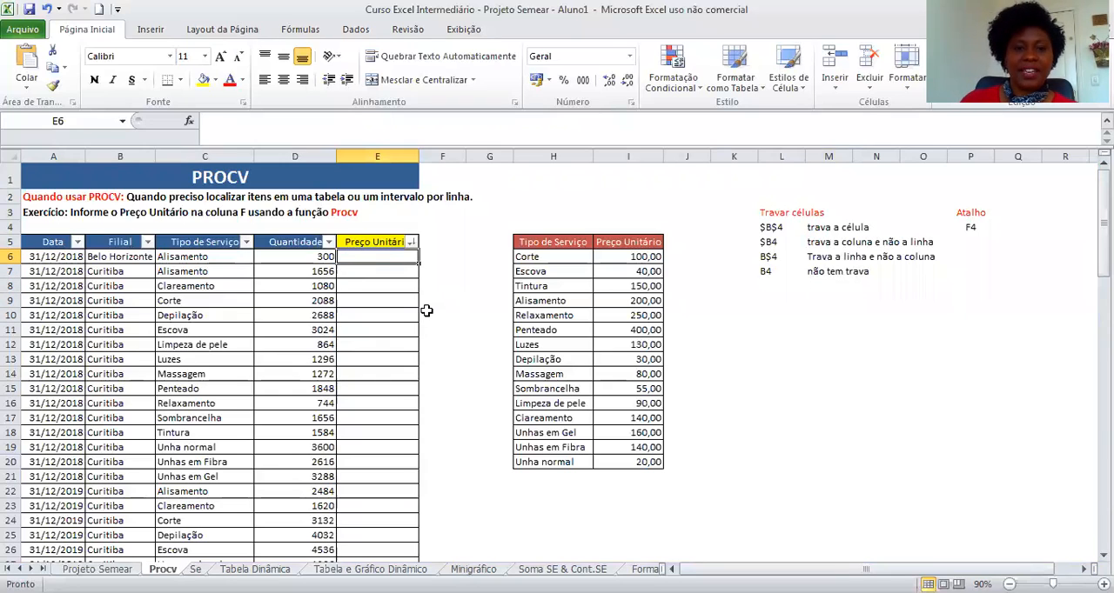
type("=")
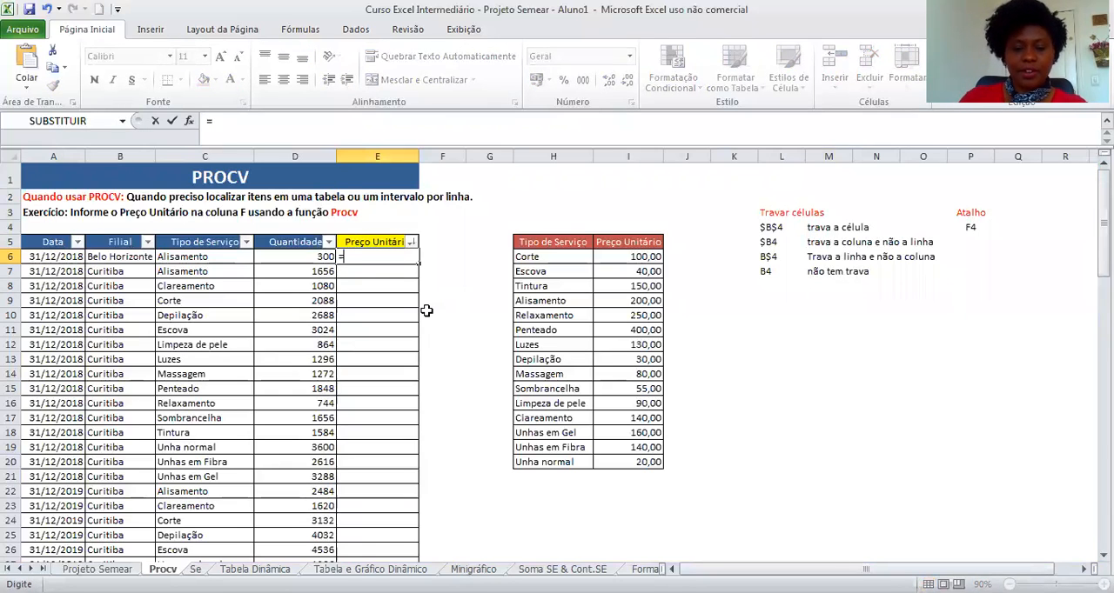
type("proc")
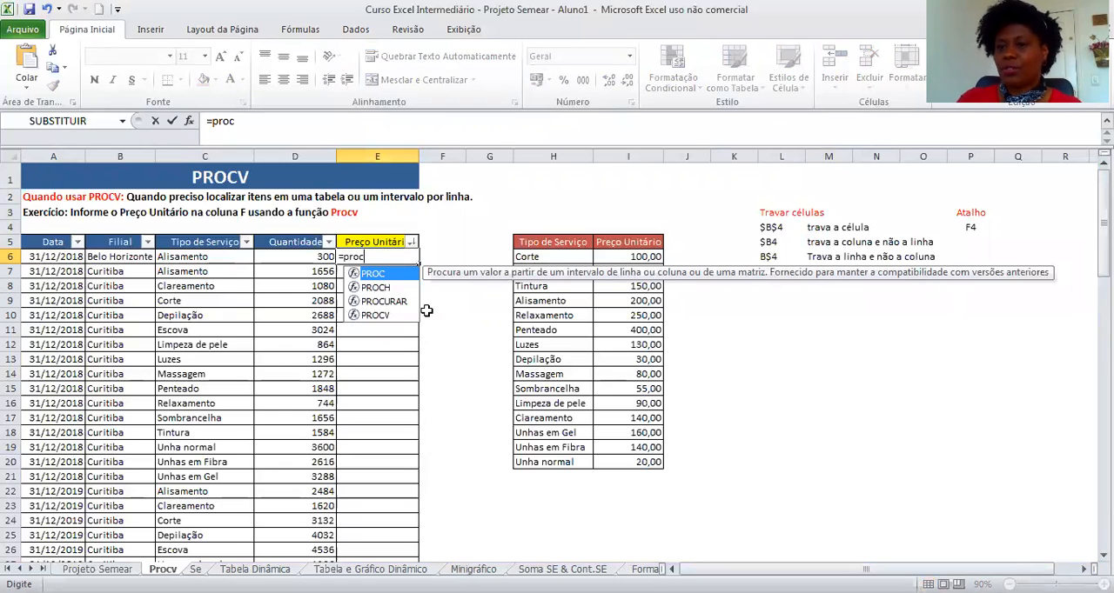
left_click(379, 317)
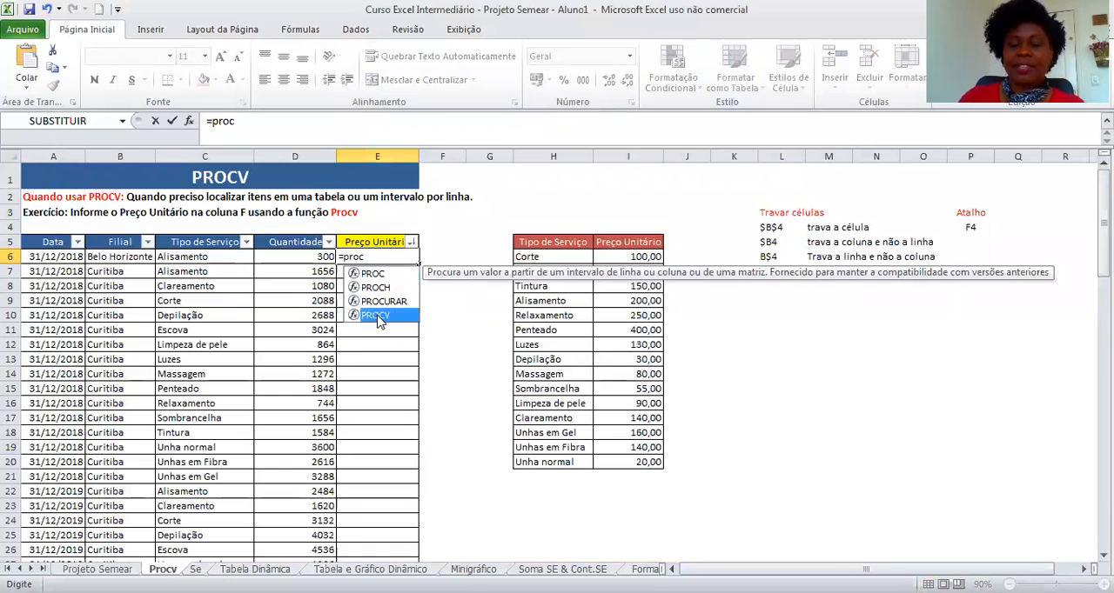
double_click(379, 316)
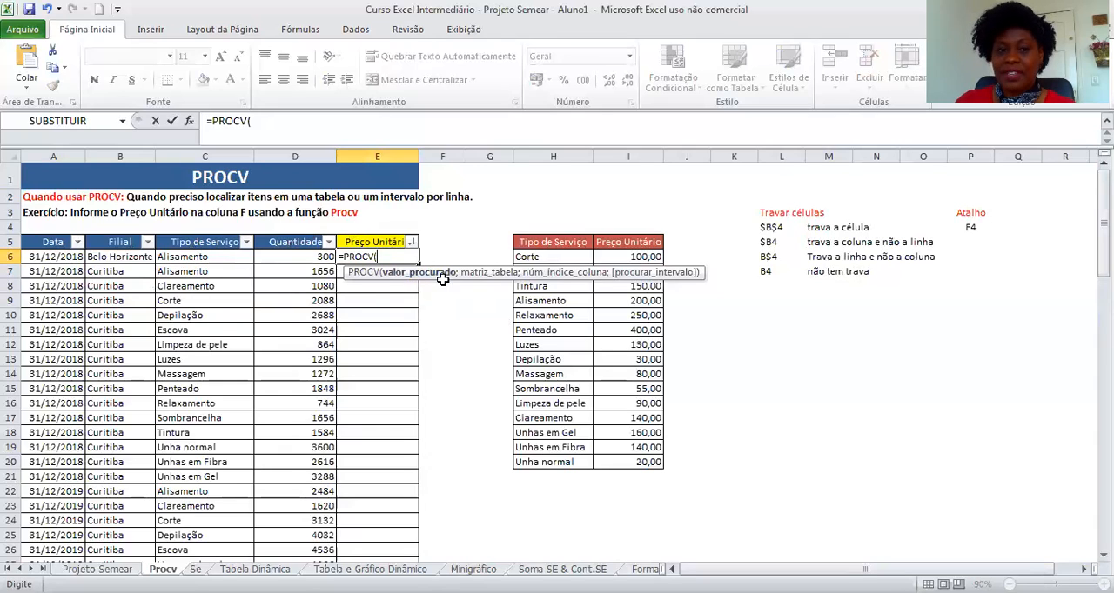
Set the PROCV lookup value to C6 and the table array to H6:I20.
left_click(217, 259)
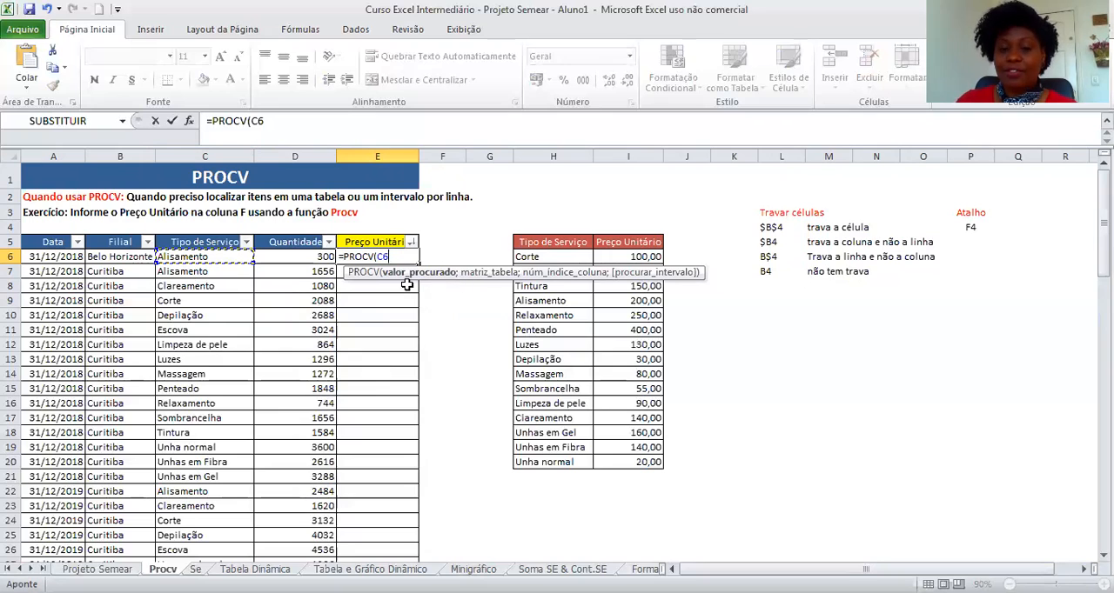
type(";")
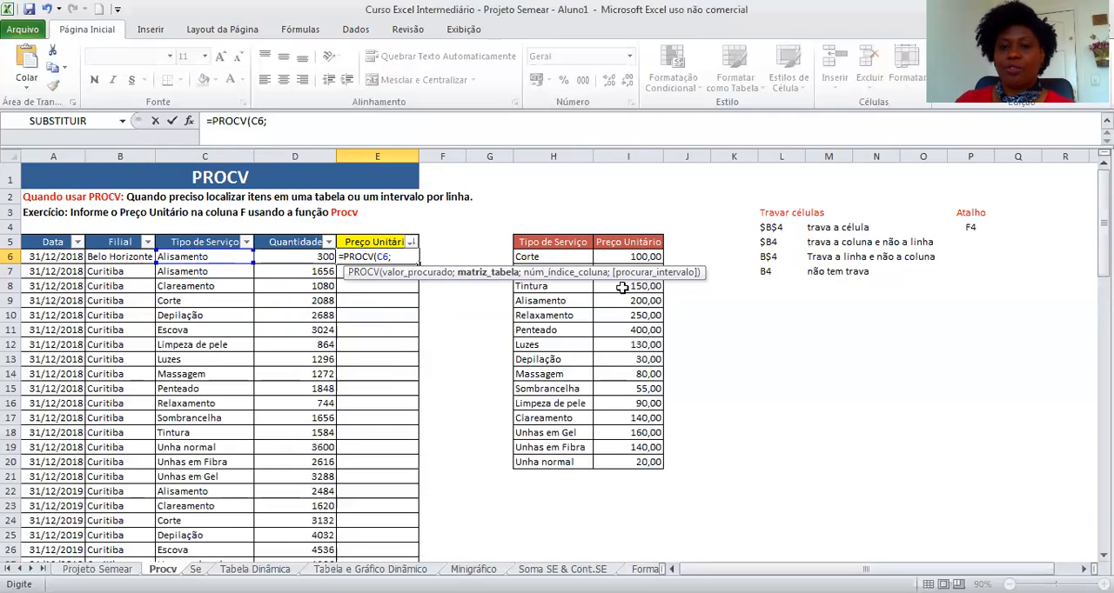
left_click(548, 257)
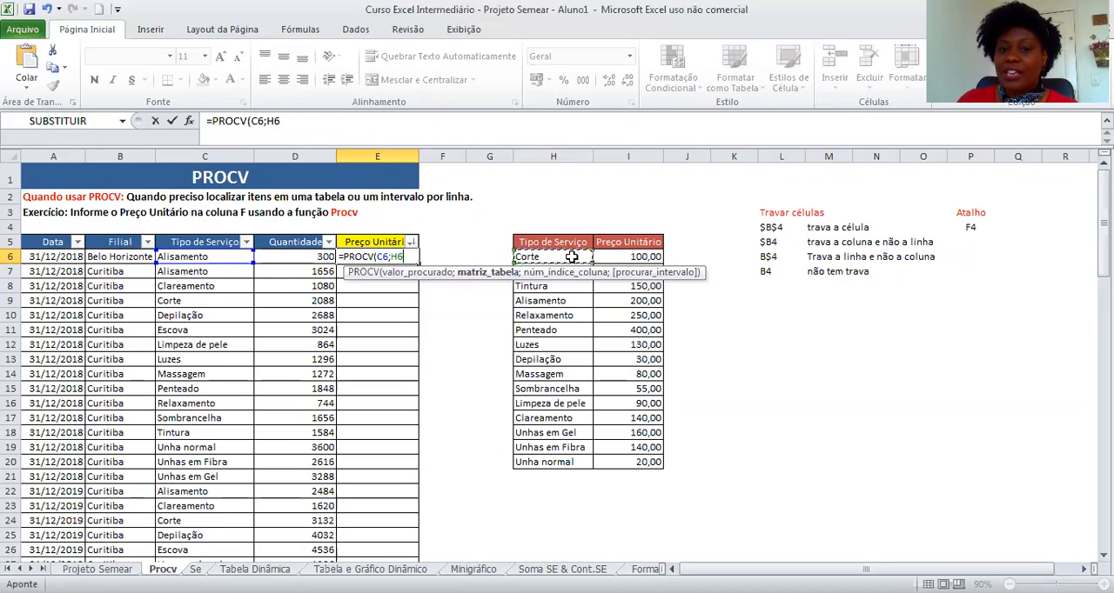
left_click_drag(591, 259, 638, 258)
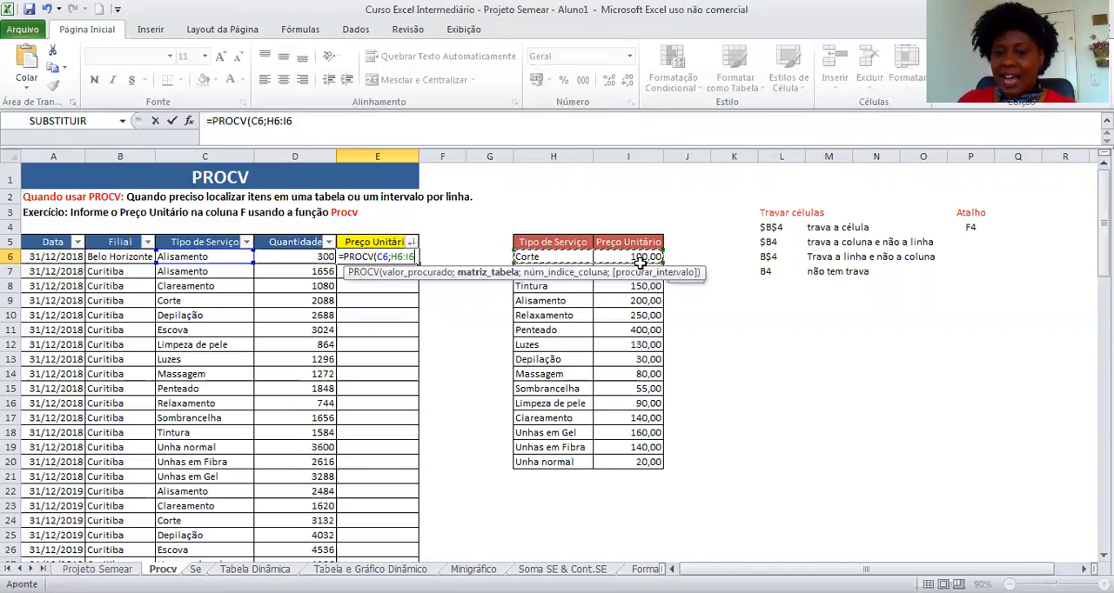
left_click_drag(640, 261, 654, 462)
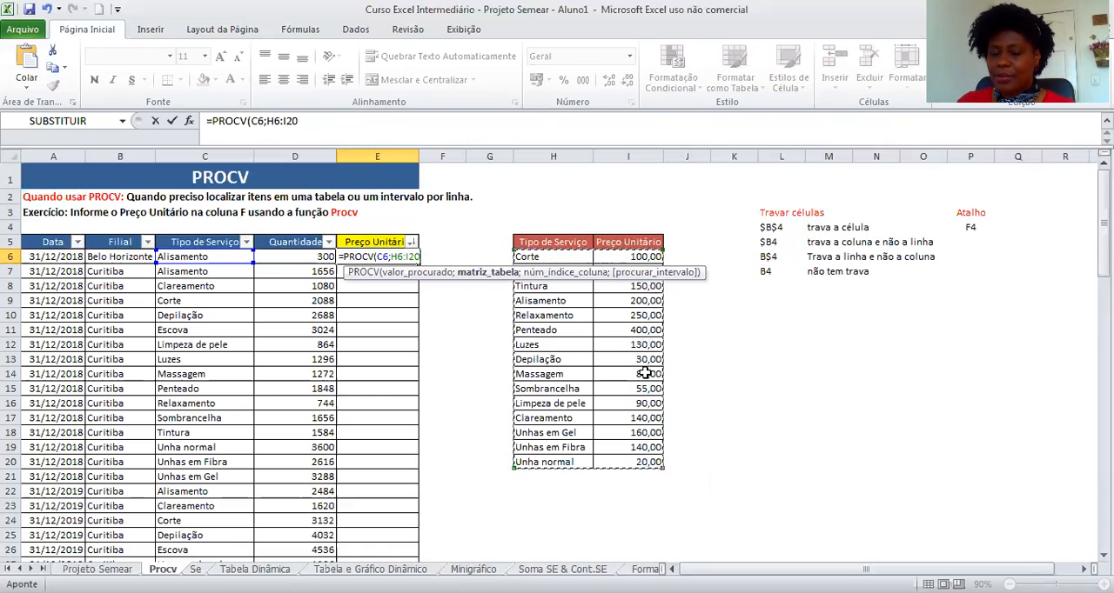
Finish the formula with column index 2 and falso for exact match, then confirm it.
left_click(328, 120)
type(";")
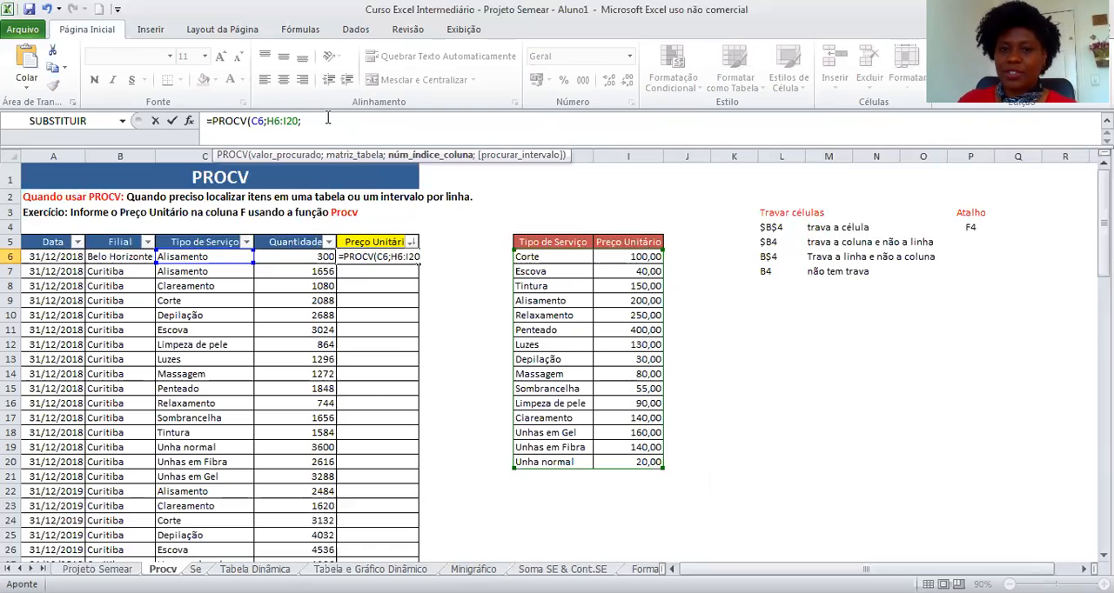
key("F2")
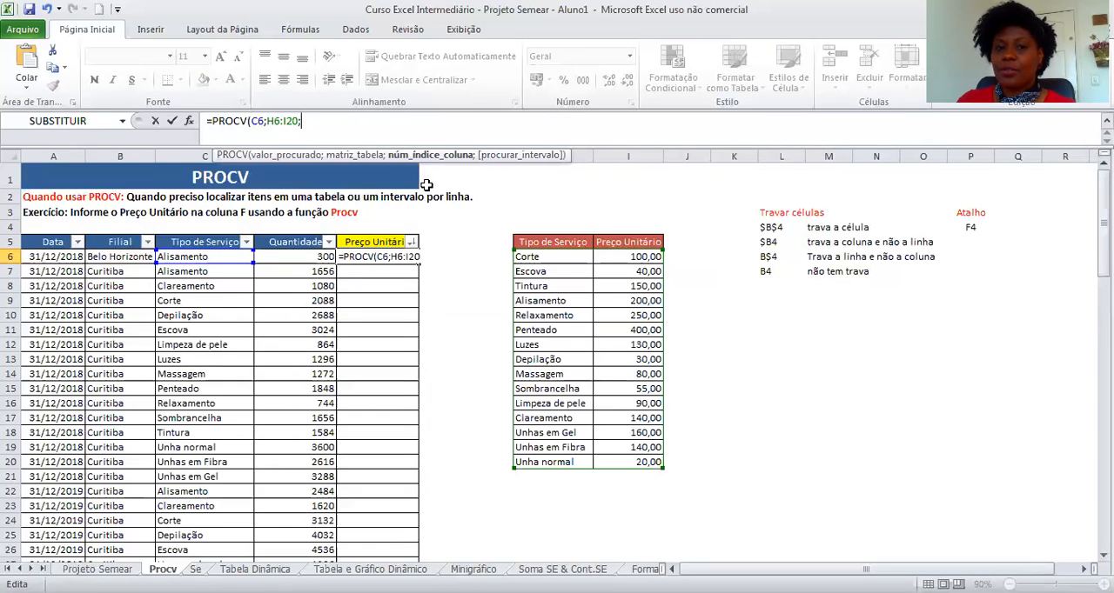
type("2")
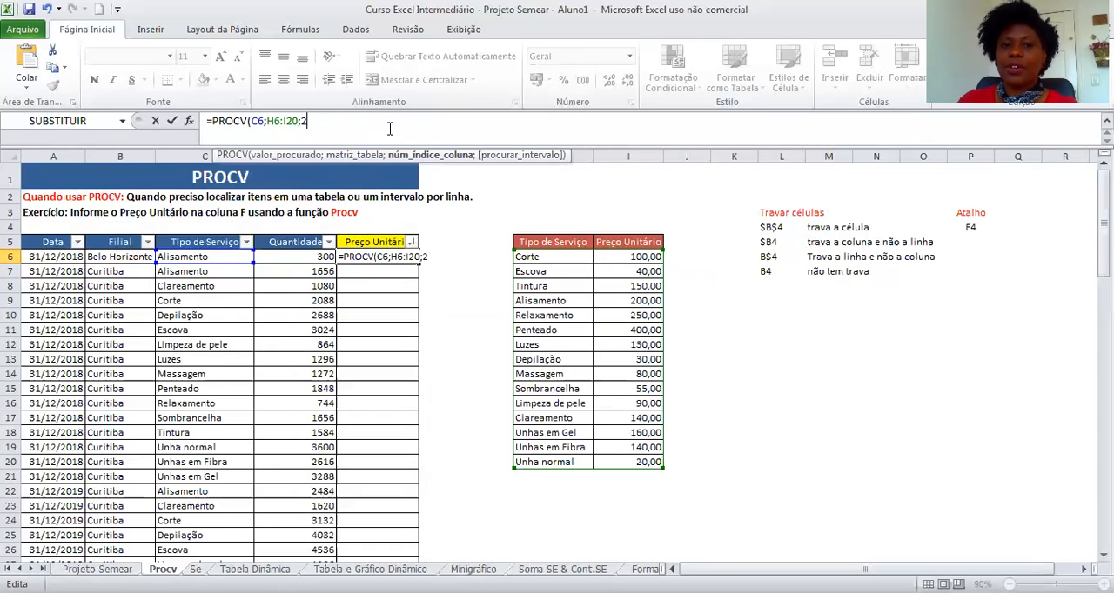
type(";")
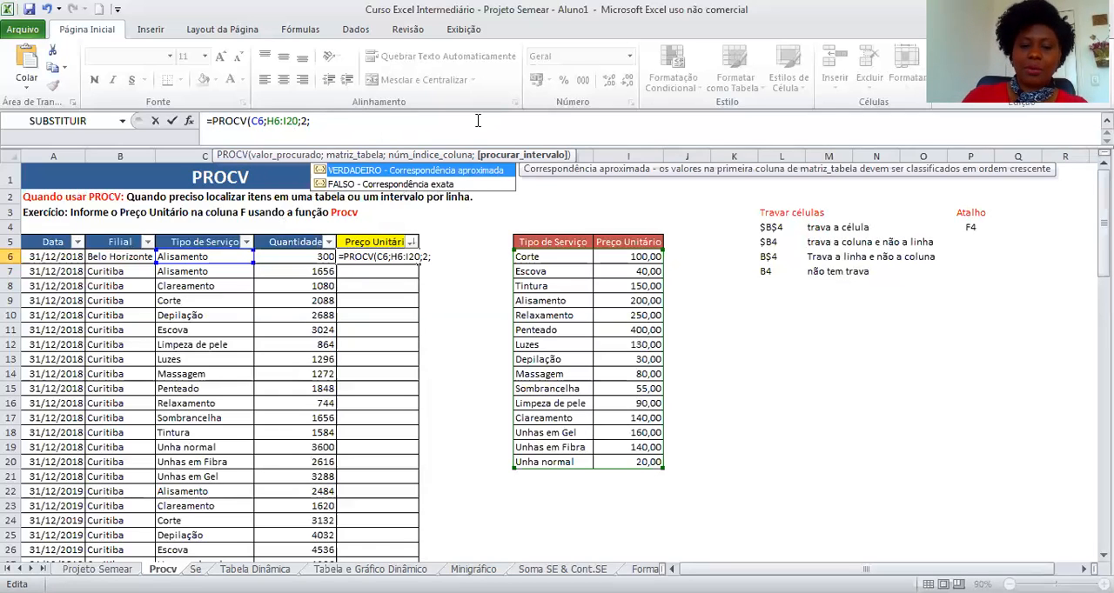
type("fa")
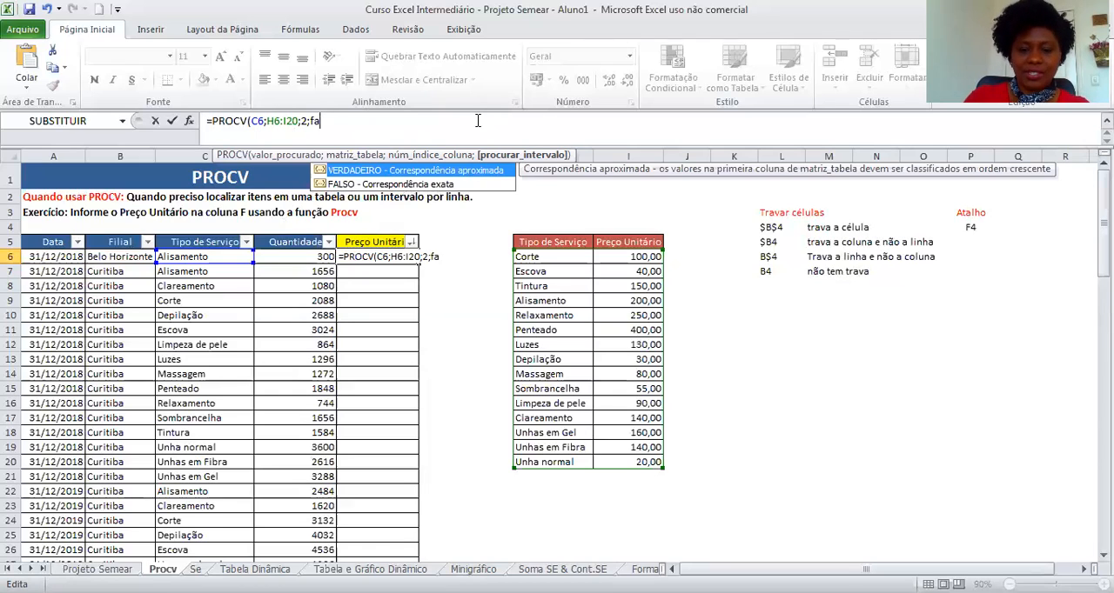
type("lso)")
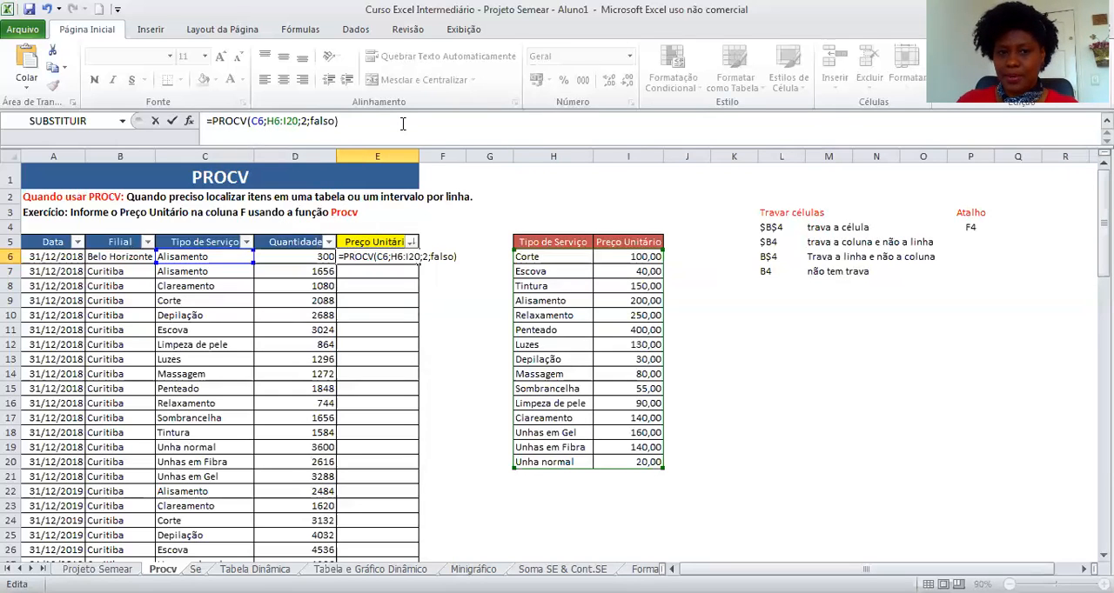
key("Return")
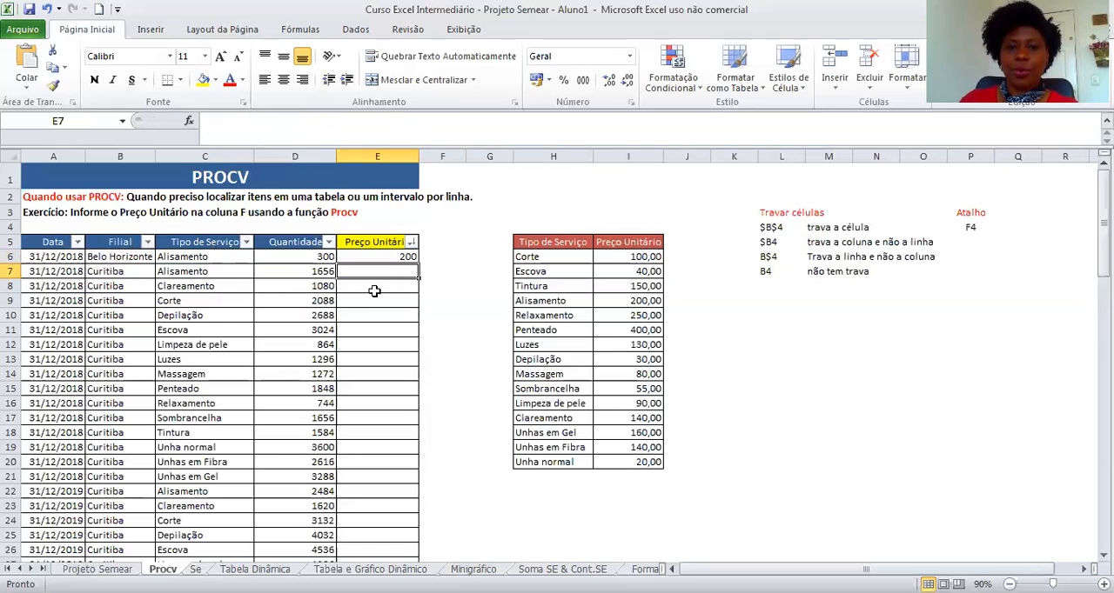
left_click_drag(551, 301, 621, 305)
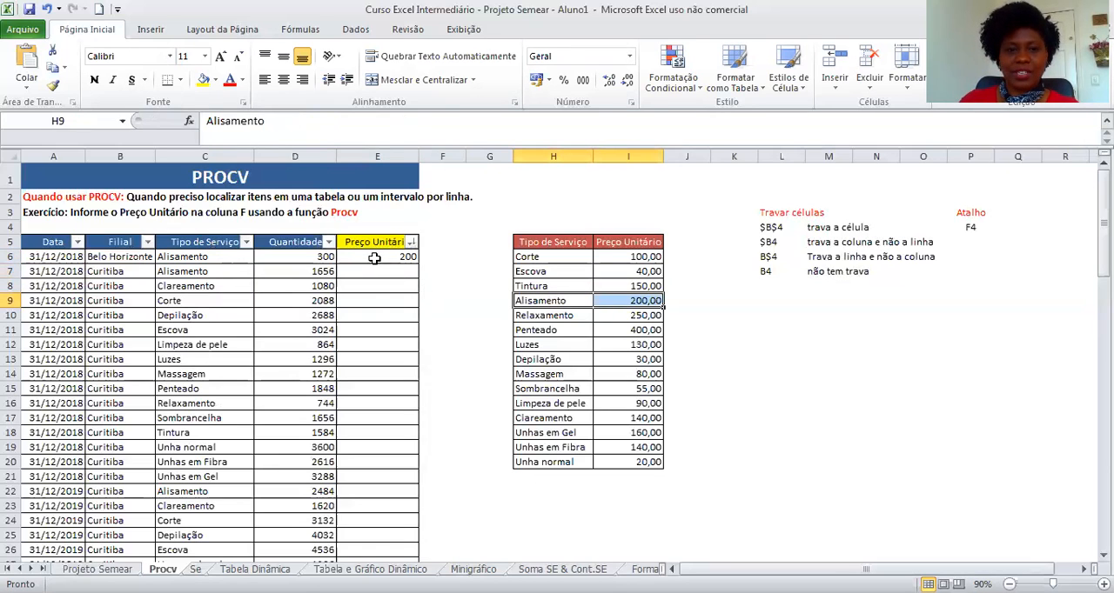
Copy the PROCV formula from E6 down the whole Preço Unitário column.
left_click(375, 258)
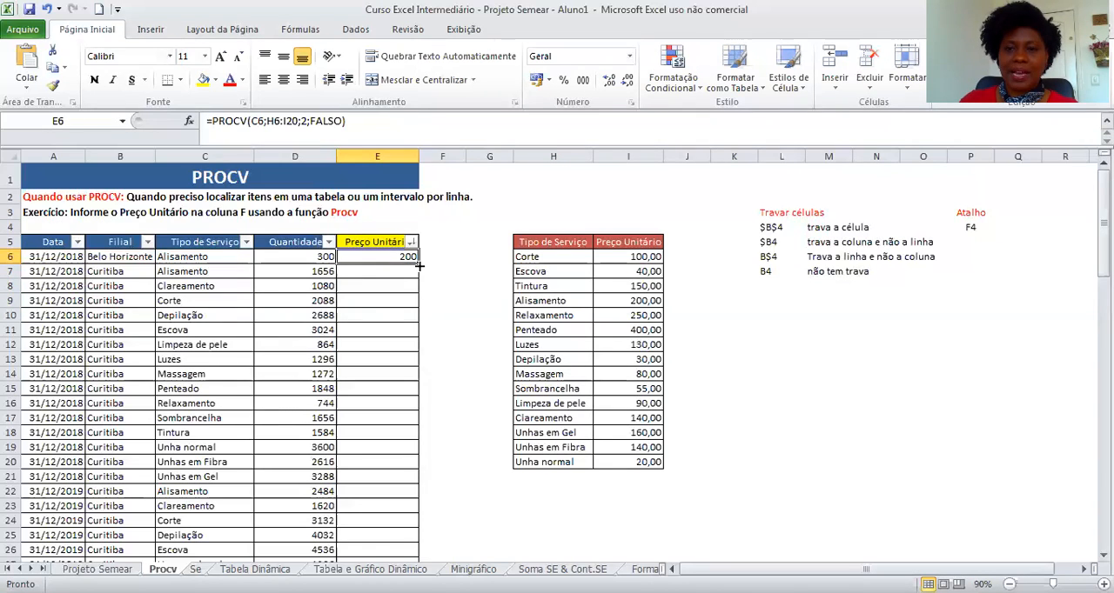
double_click(419, 264)
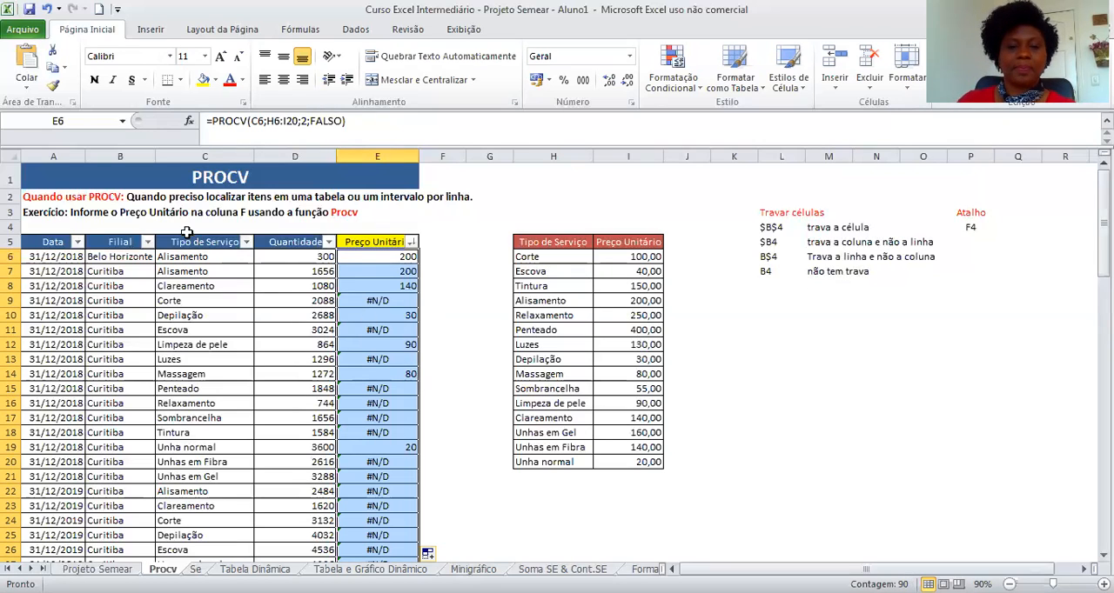
Open the copied formula in E9 to examine how its lookup range shifted.
left_click(357, 257)
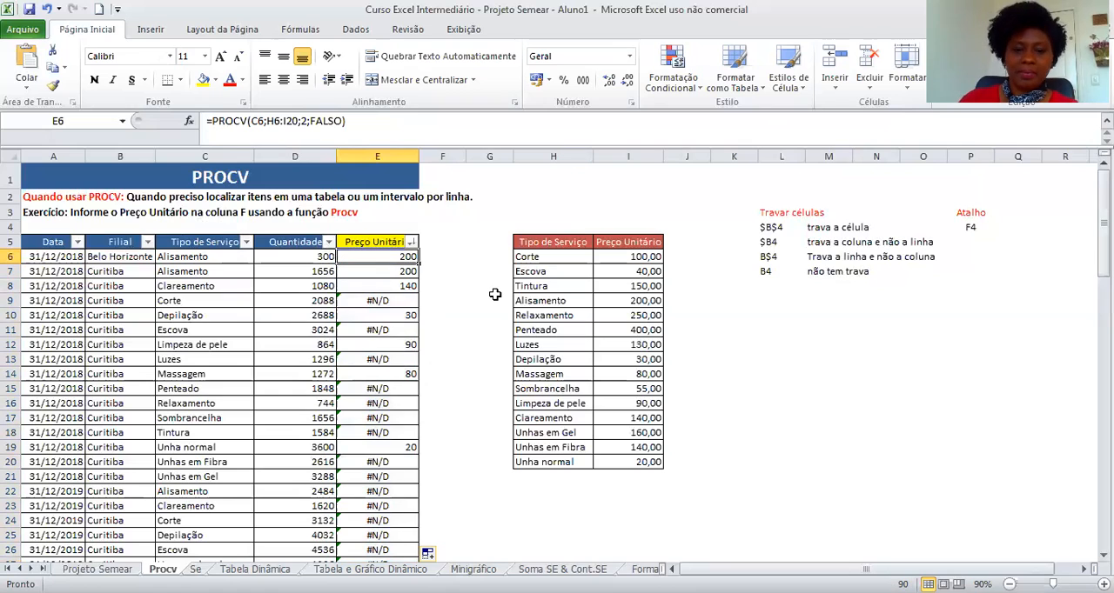
key("Down")
key("Down")
key("Down")
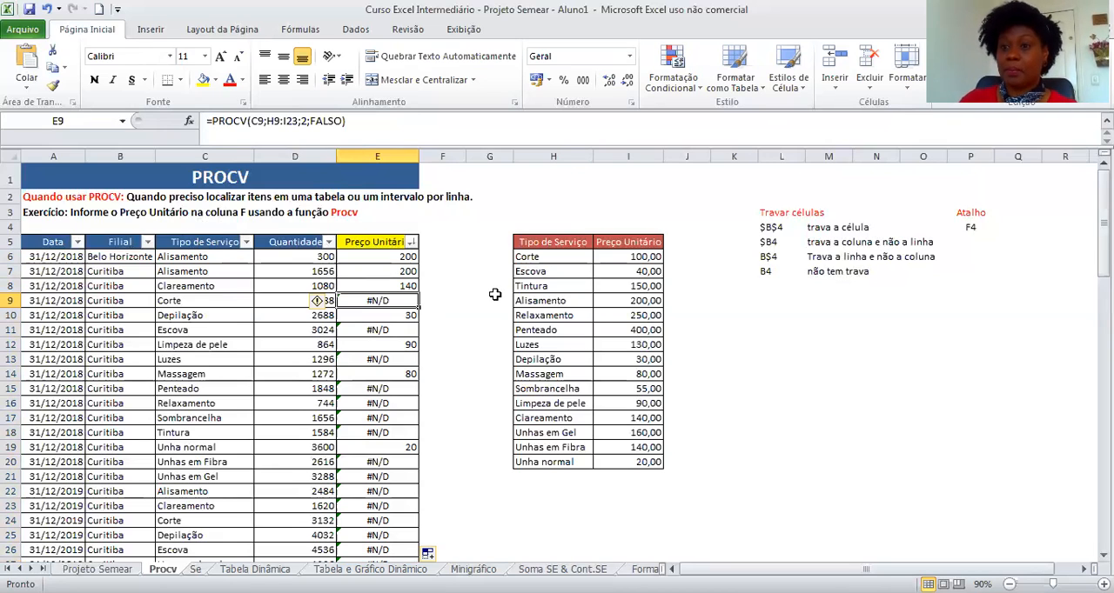
left_click(285, 121)
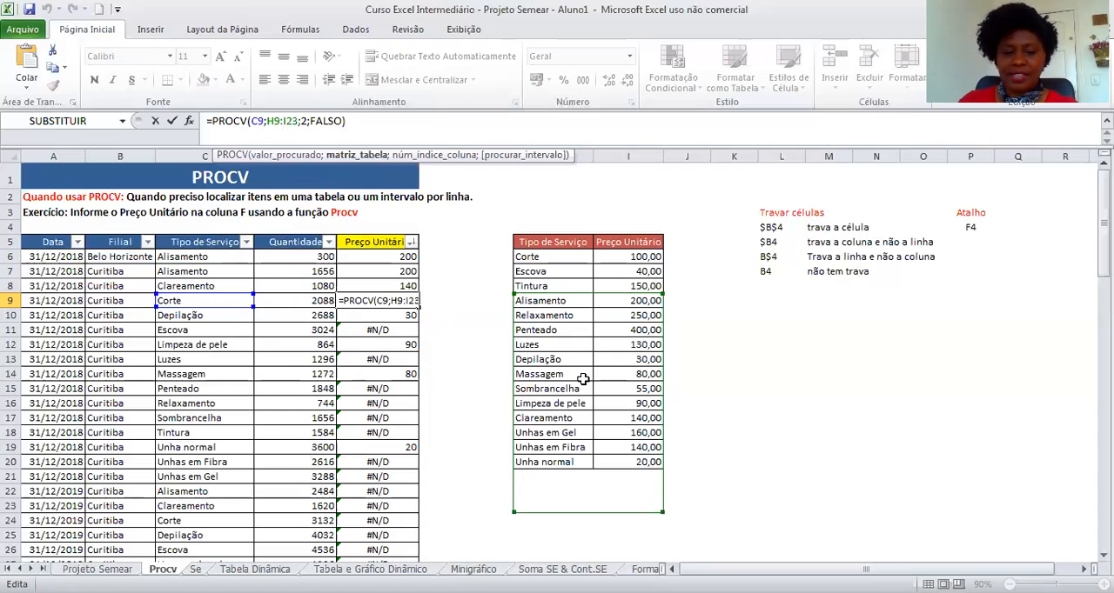
key("ctrl+Return")
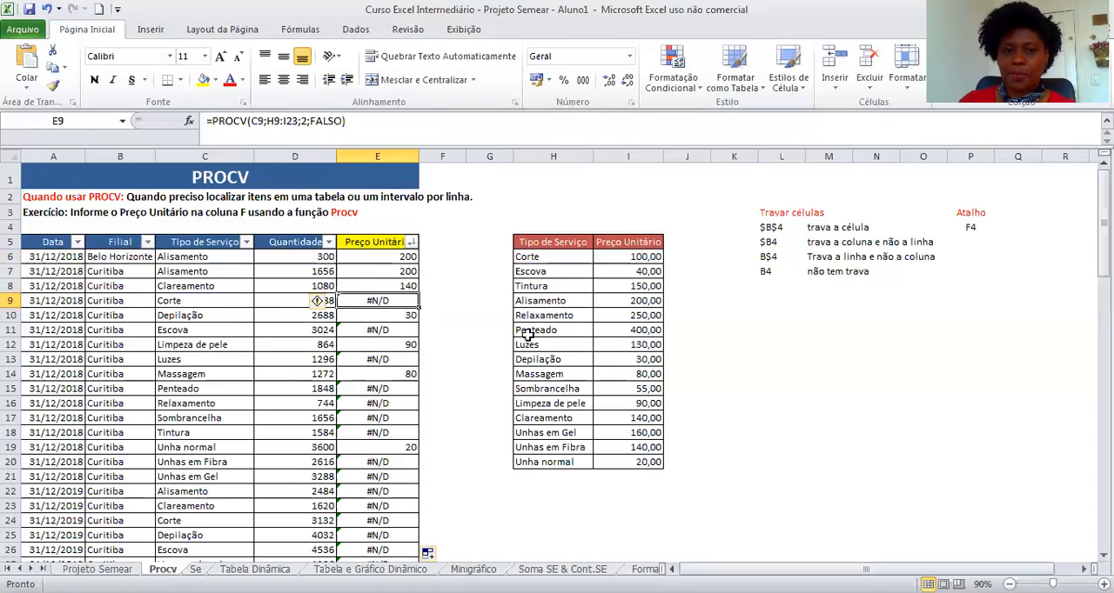
Review the cell-locking notes explaining $B$4, $B4, B$4 and B4 references.
left_click(377, 260)
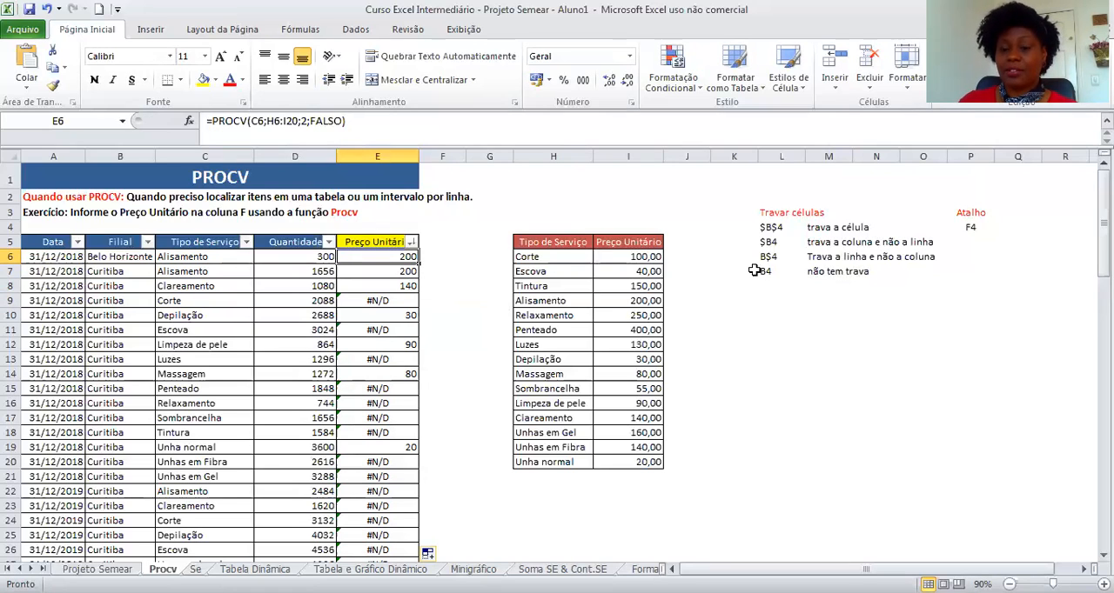
left_click(1076, 335)
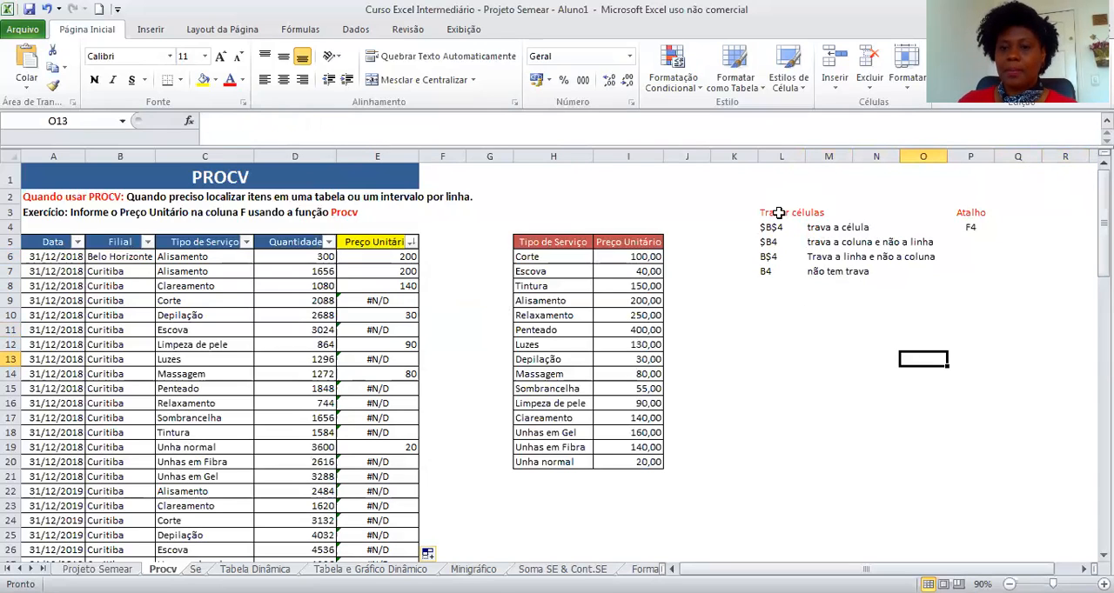
left_click(777, 274)
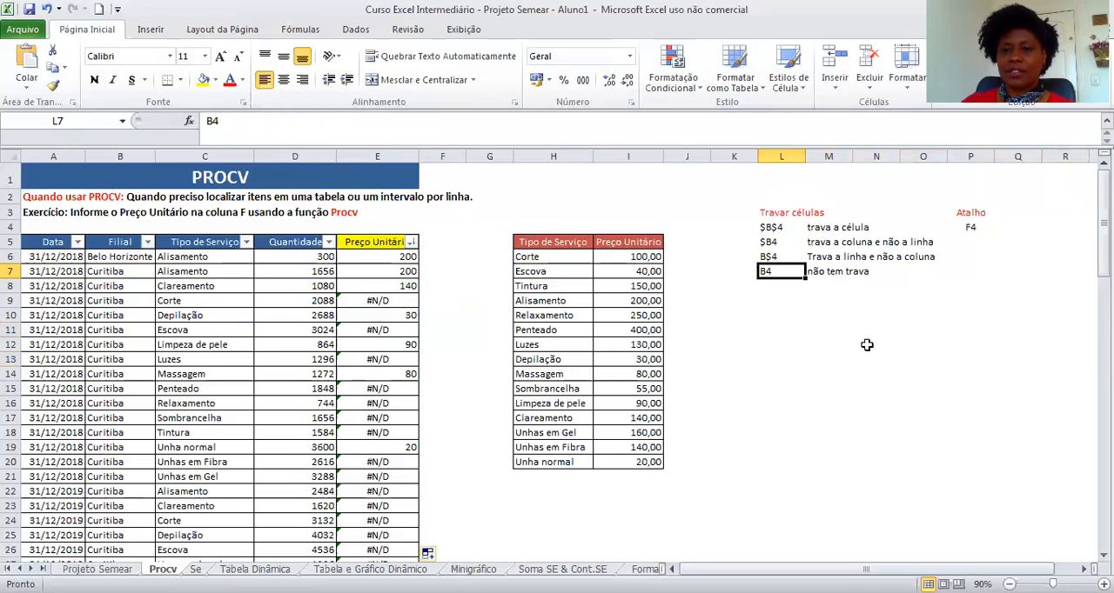
left_click(310, 257)
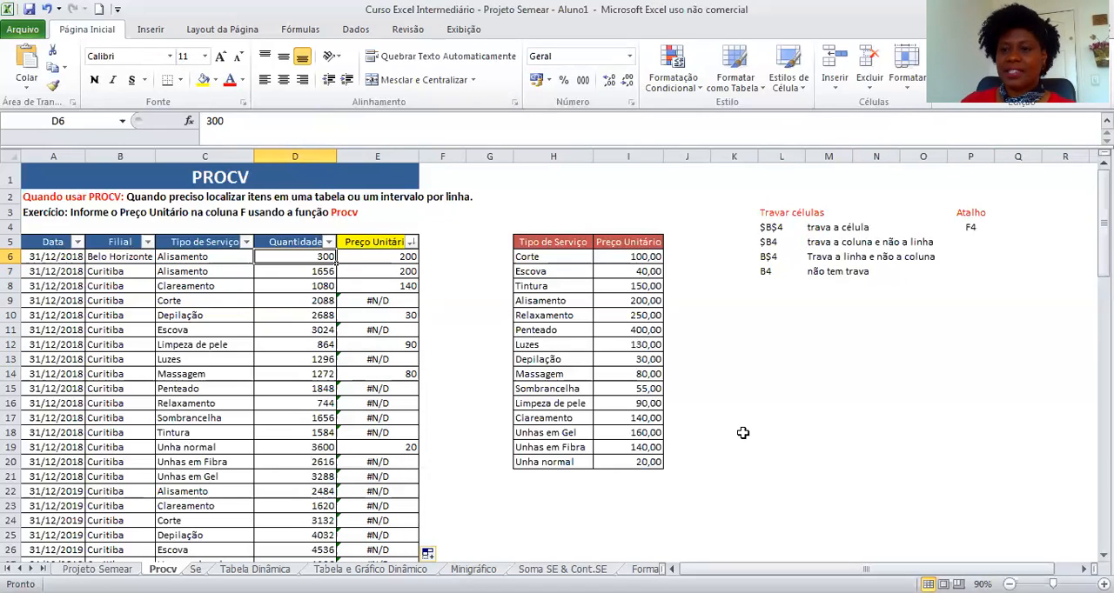
left_click(783, 393)
left_click(779, 272)
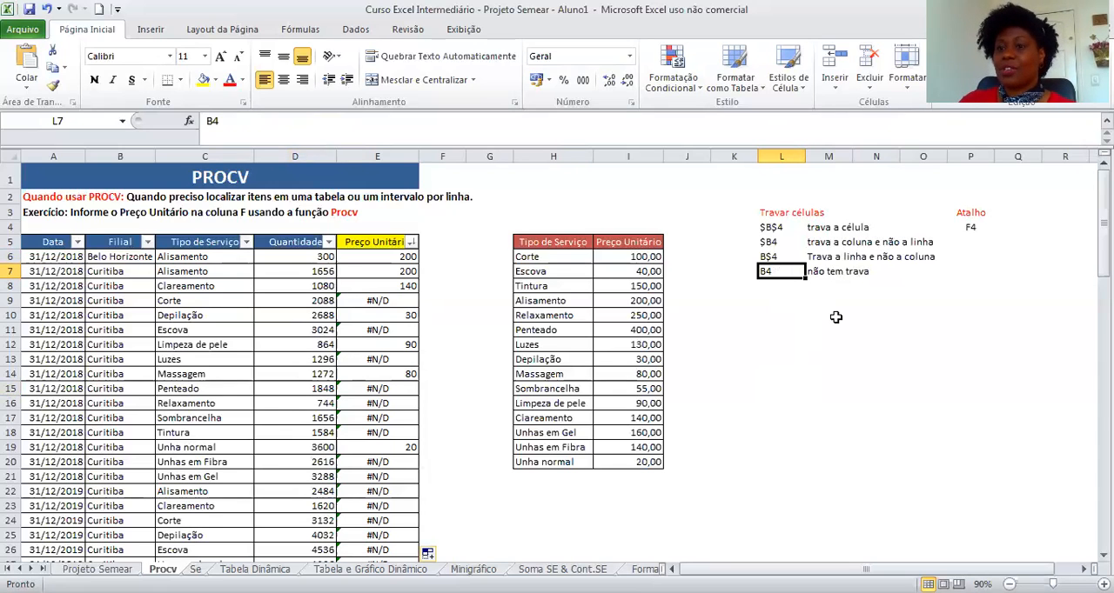
key("Up")
key("Up")
key("Up")
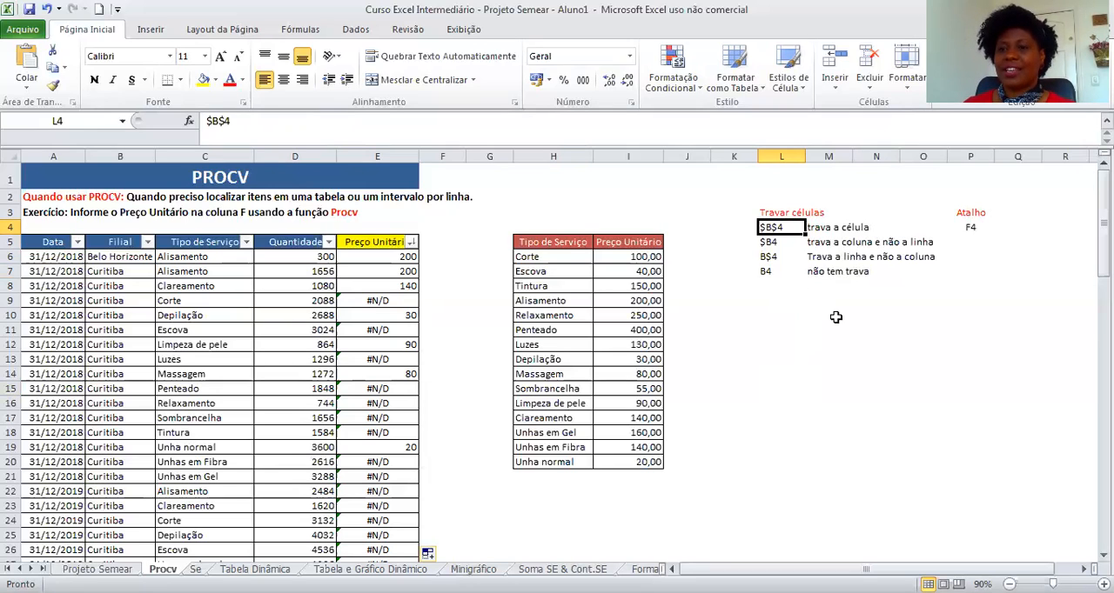
key("Down")
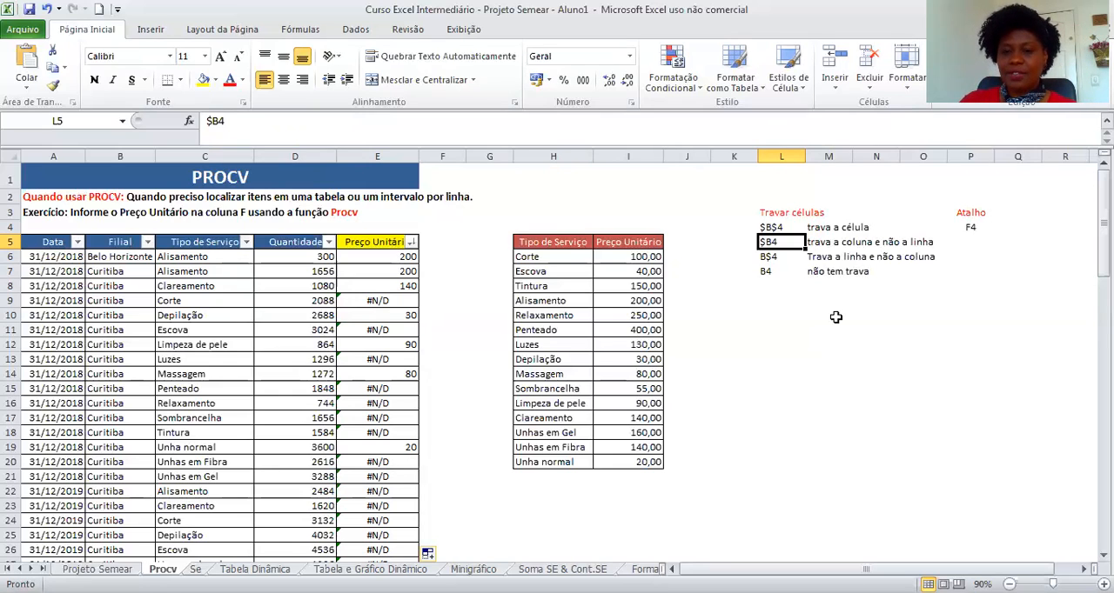
key("Down")
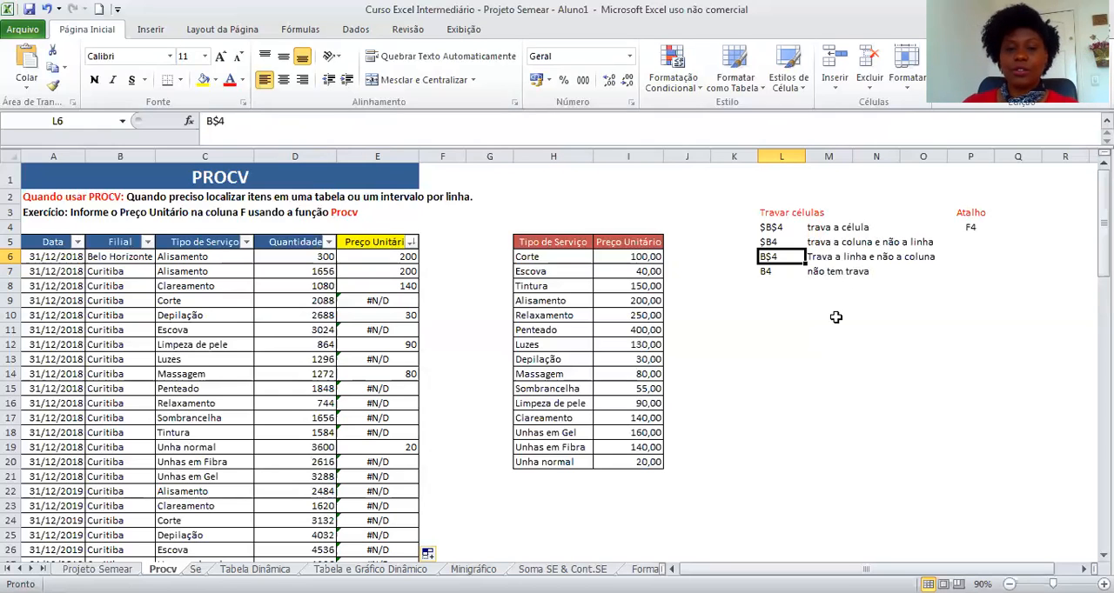
Lock the table array in E6's PROCV formula as the absolute range $H$6:$I$20.
left_click(405, 259)
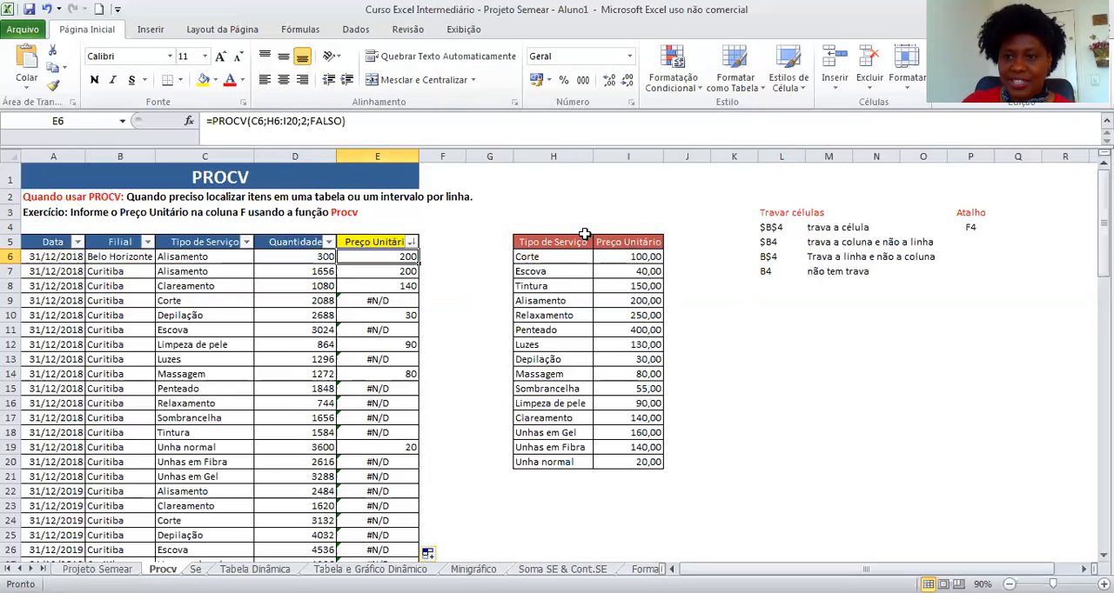
left_click(275, 120)
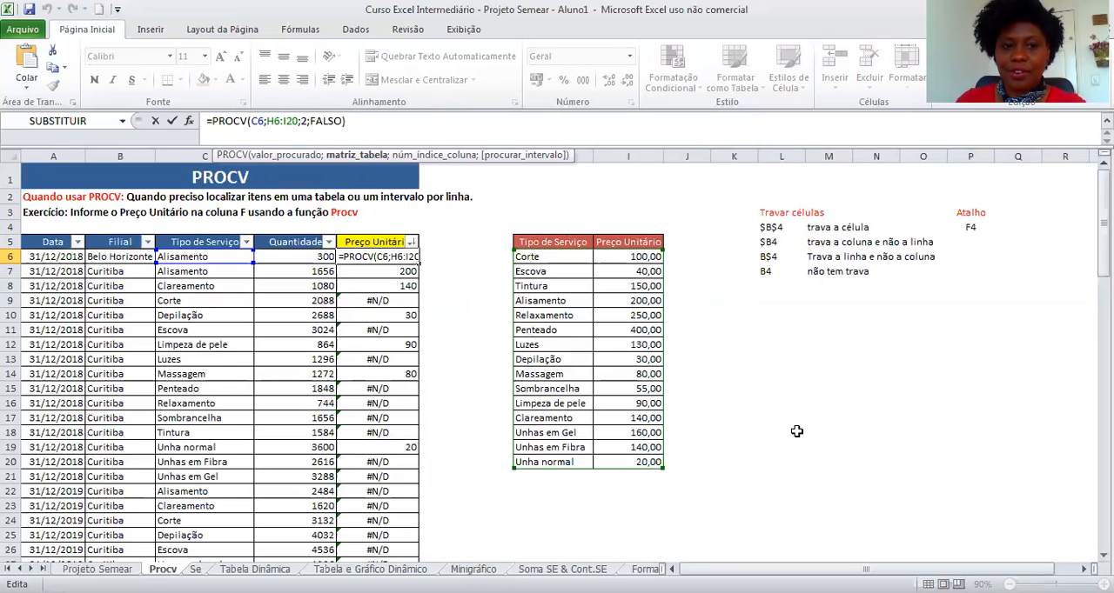
key("F4")
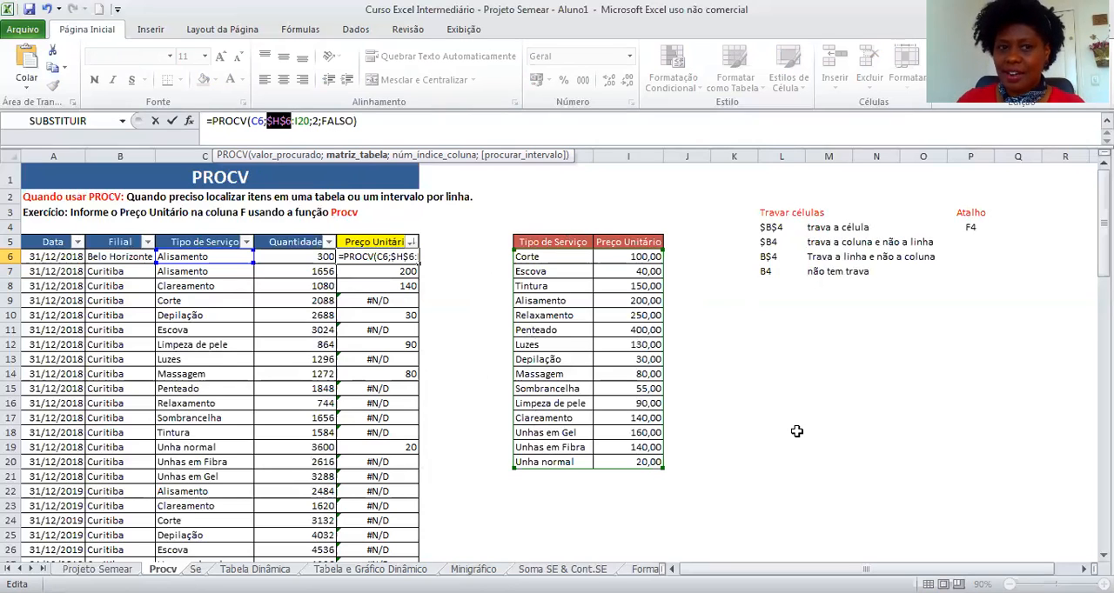
left_click(298, 121)
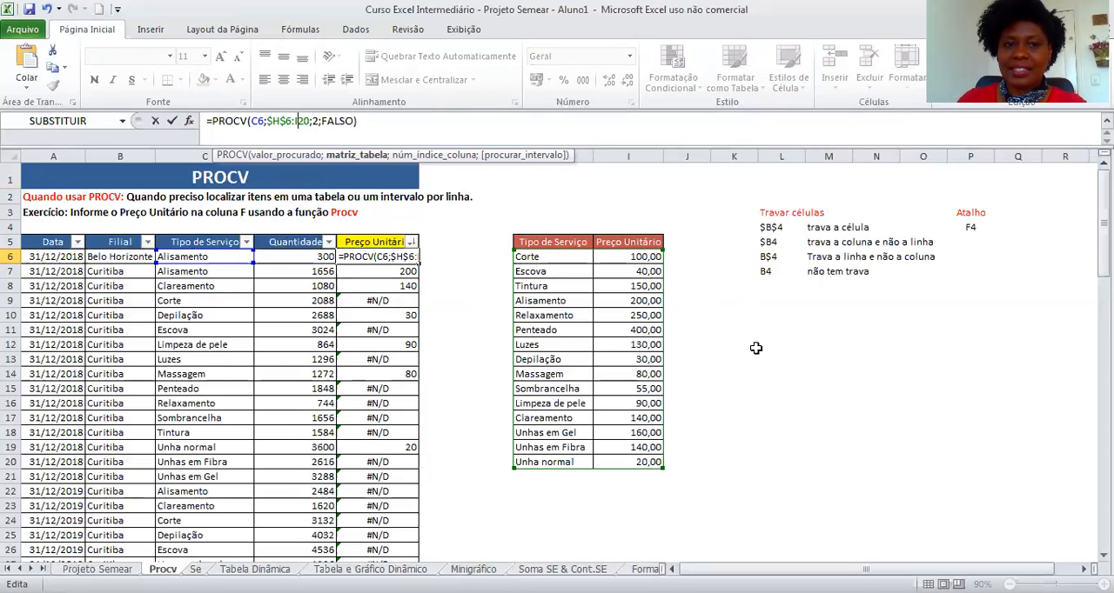
key("F4")
key("Return")
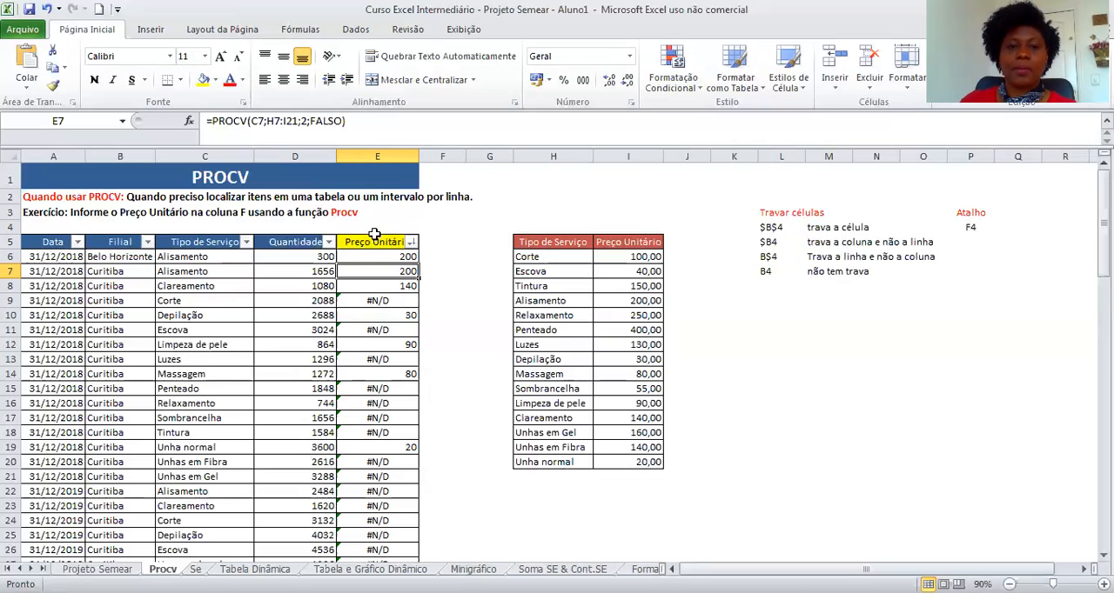
Fill the corrected PROCV formula from E6 down the entire Preço Unitário column.
left_click(366, 256)
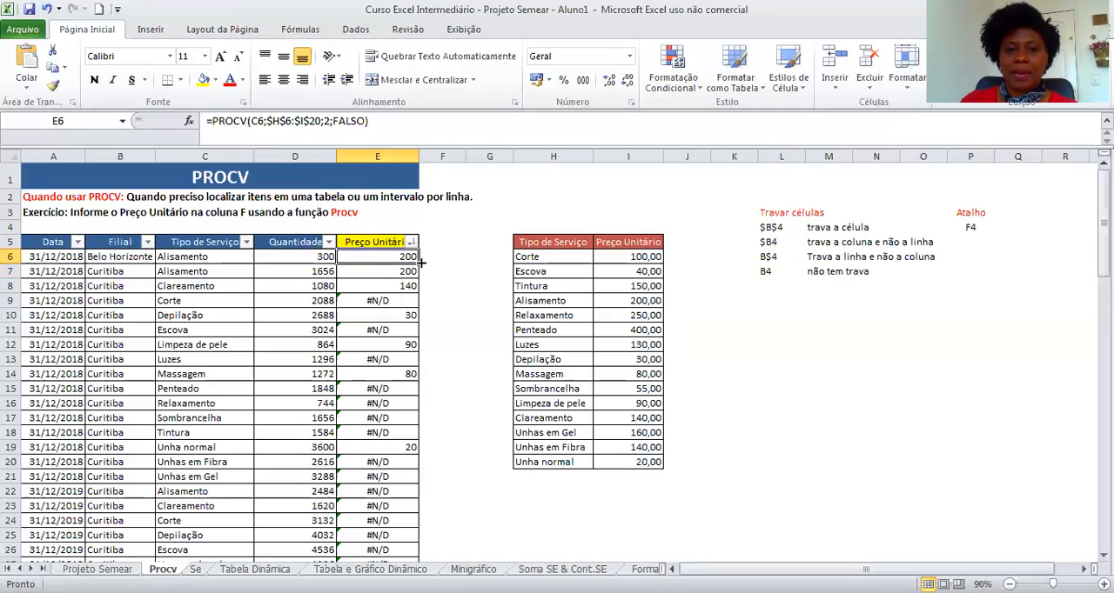
double_click(418, 263)
left_click(478, 301)
left_click(372, 329)
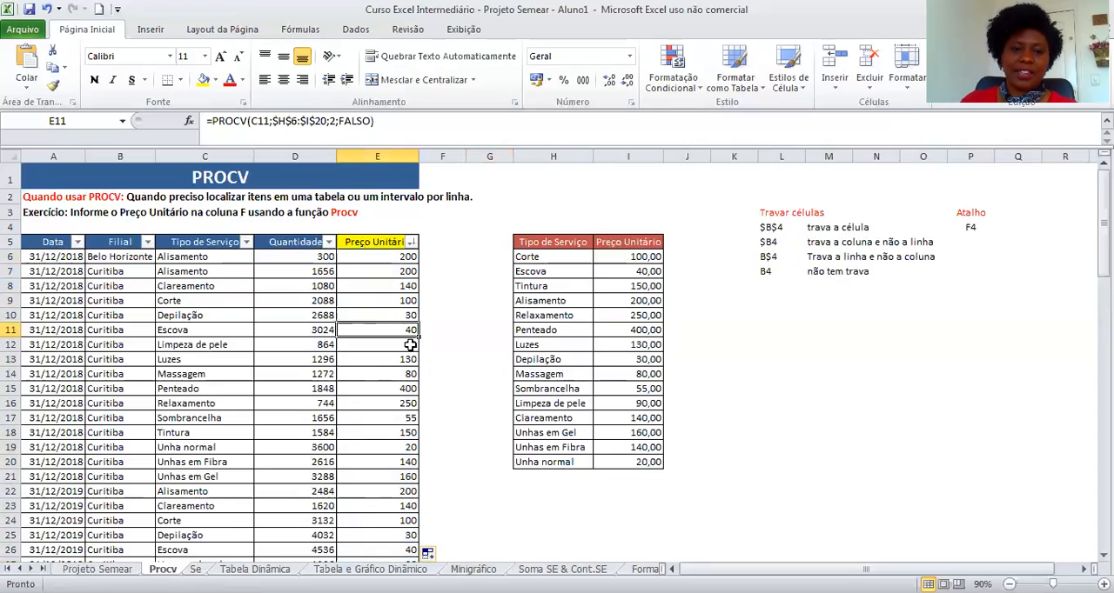
Check the filled prices down to the last row and compare them with the service price table.
scroll(405, 398, "down", 13)
scroll(406, 398, "up", 10)
scroll(407, 397, "up", 3)
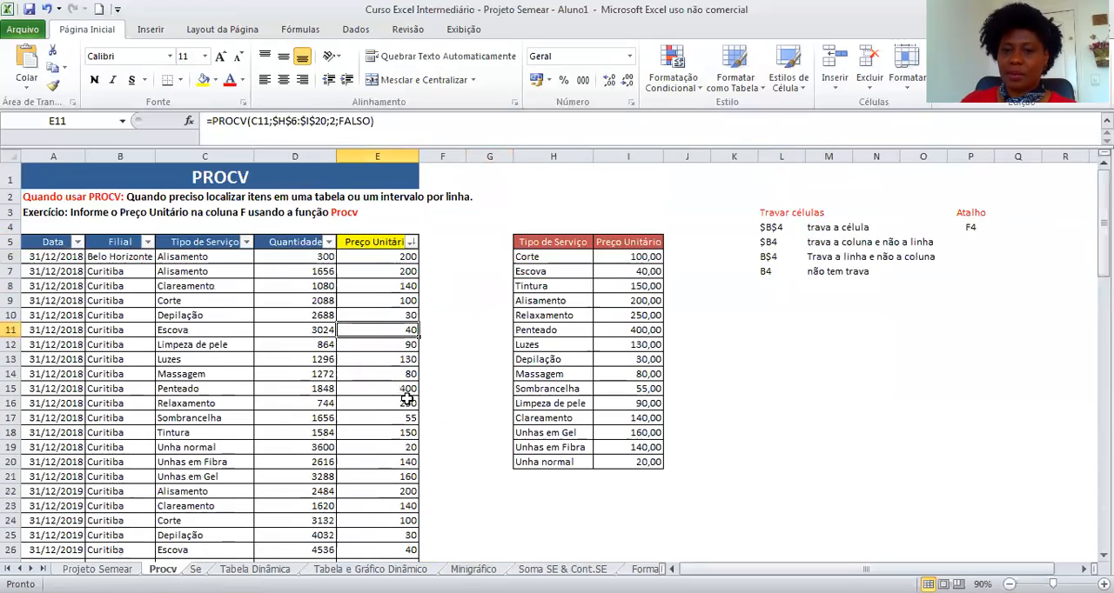
left_click(453, 400)
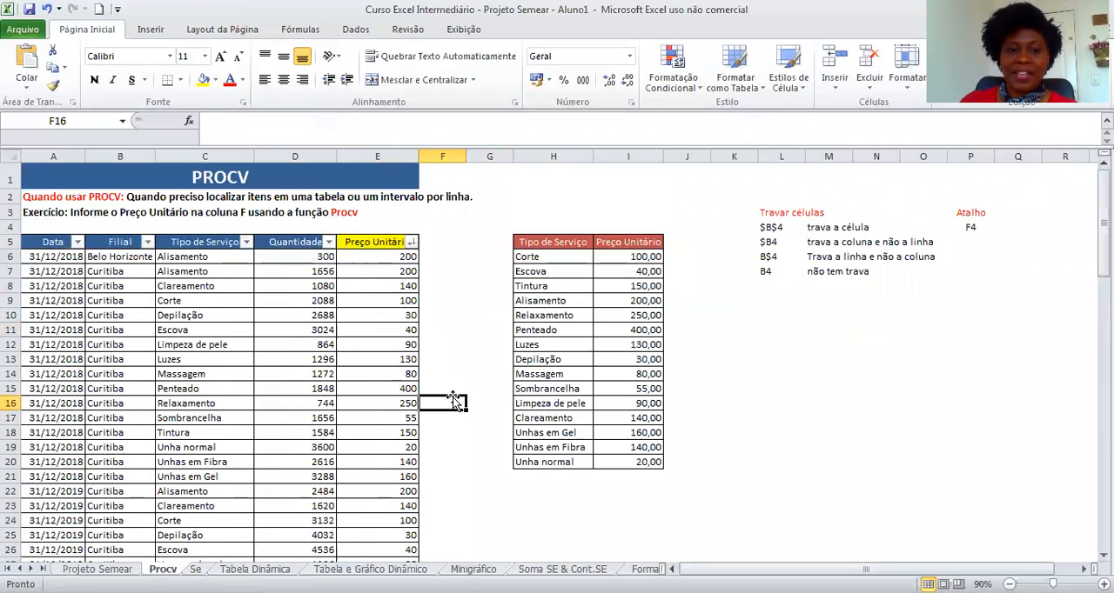
left_click(383, 263)
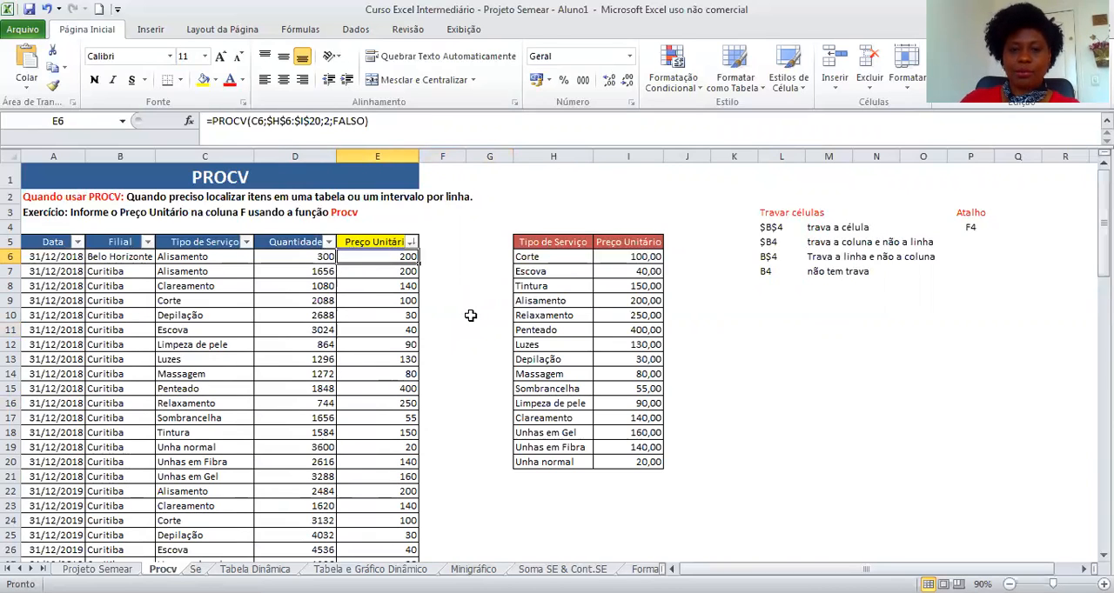
key("ctrl+shift+Down")
scroll(473, 470, "down", 6)
left_click(402, 288)
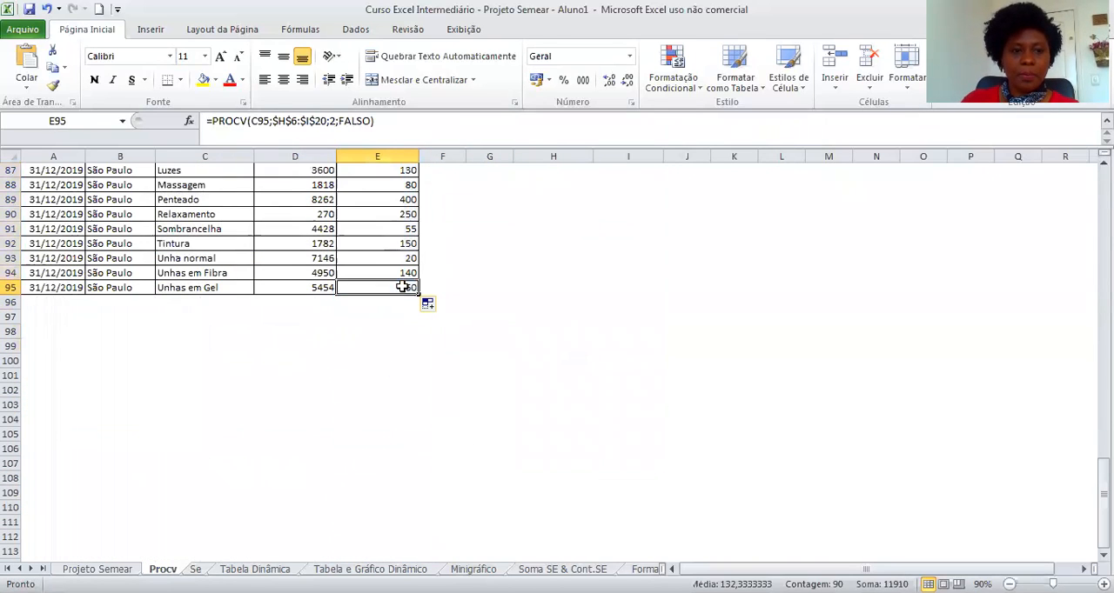
left_click(218, 287)
key("ctrl+shift+Up")
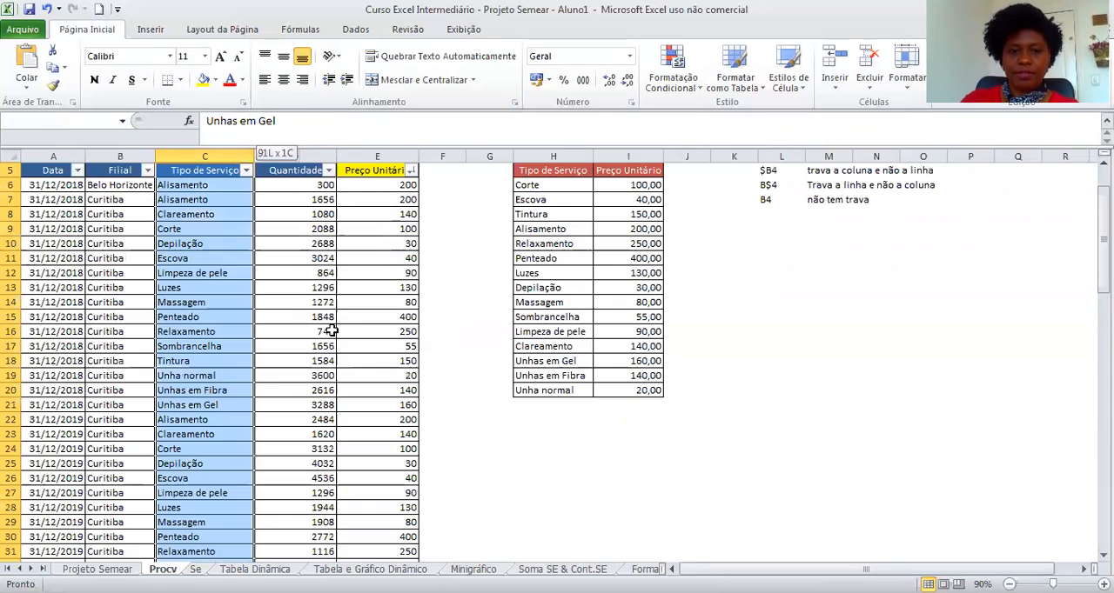
left_click(548, 362)
left_click(631, 361)
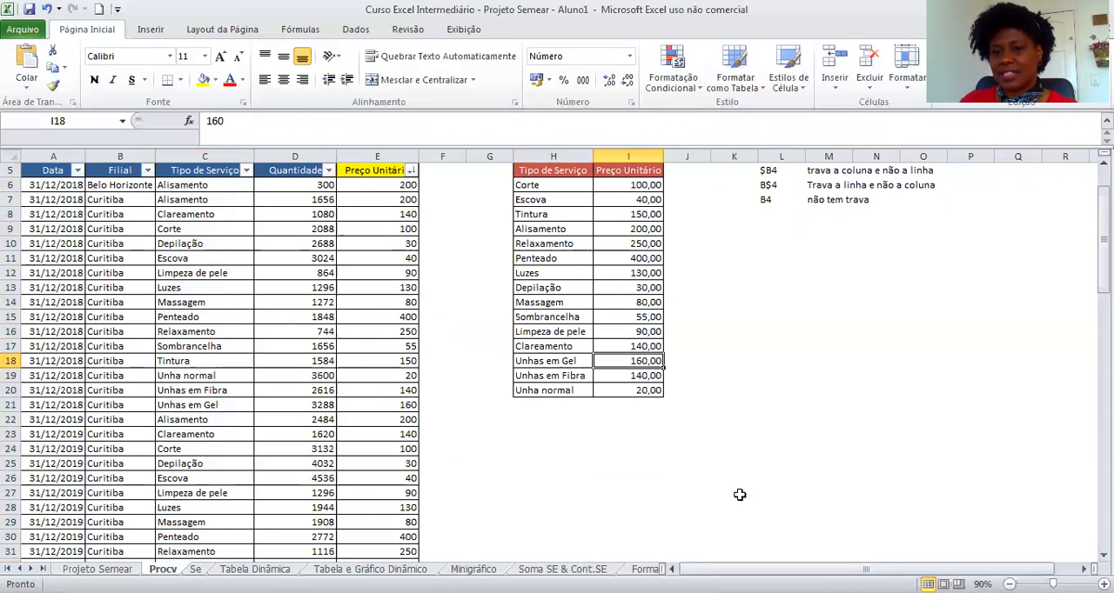
scroll(740, 495, "up", 2)
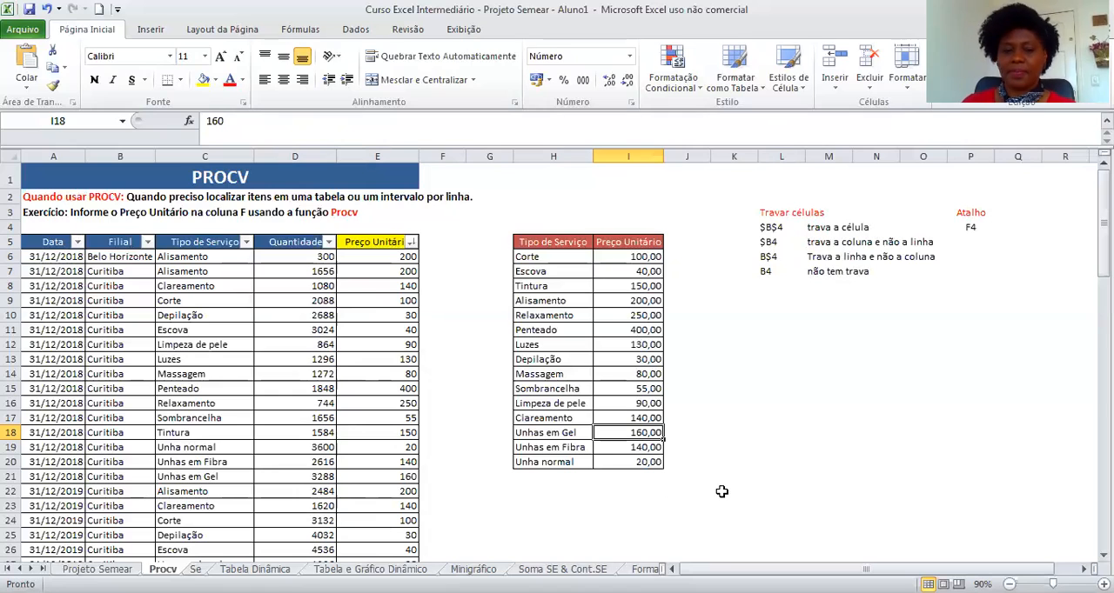
left_click(1005, 440)
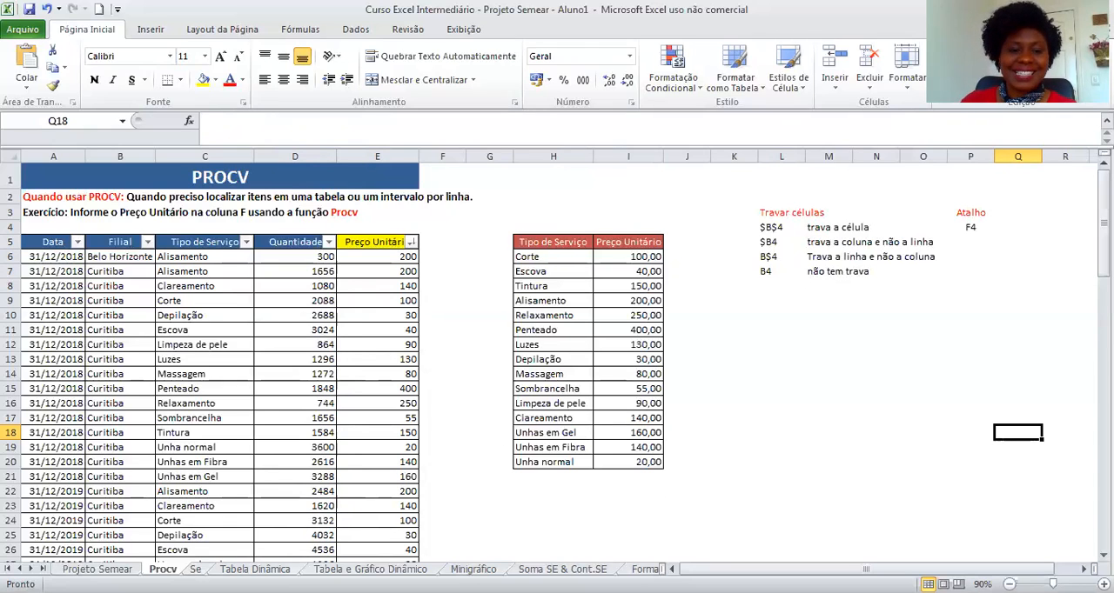
Switch to the Se sheet and review its exercise table and branch lookup table.
key("ctrl+Page_Down")
left_click(919, 401)
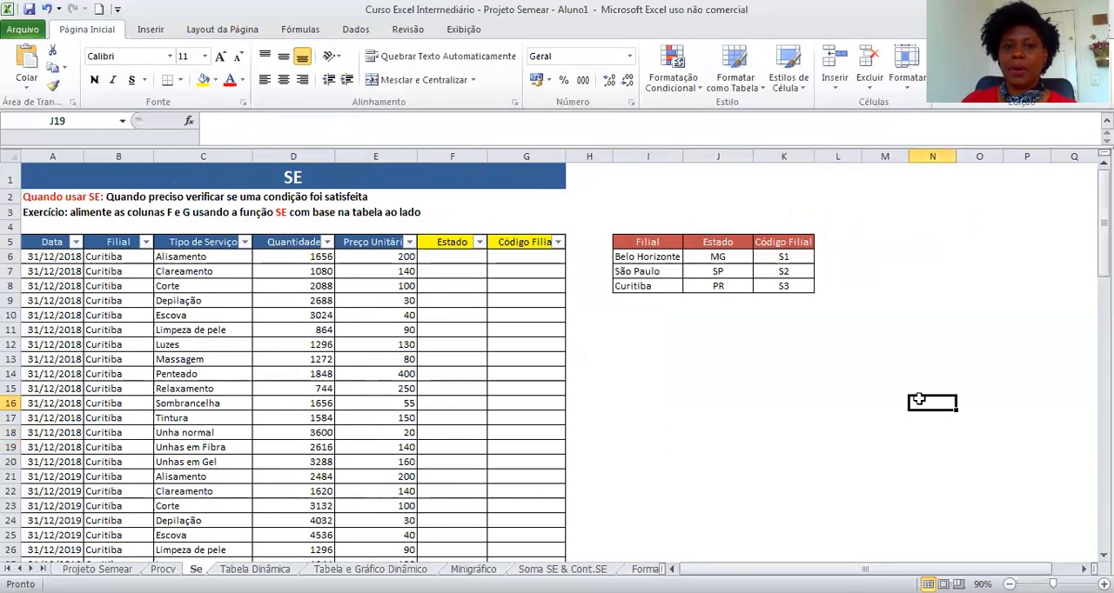
left_click(35, 197)
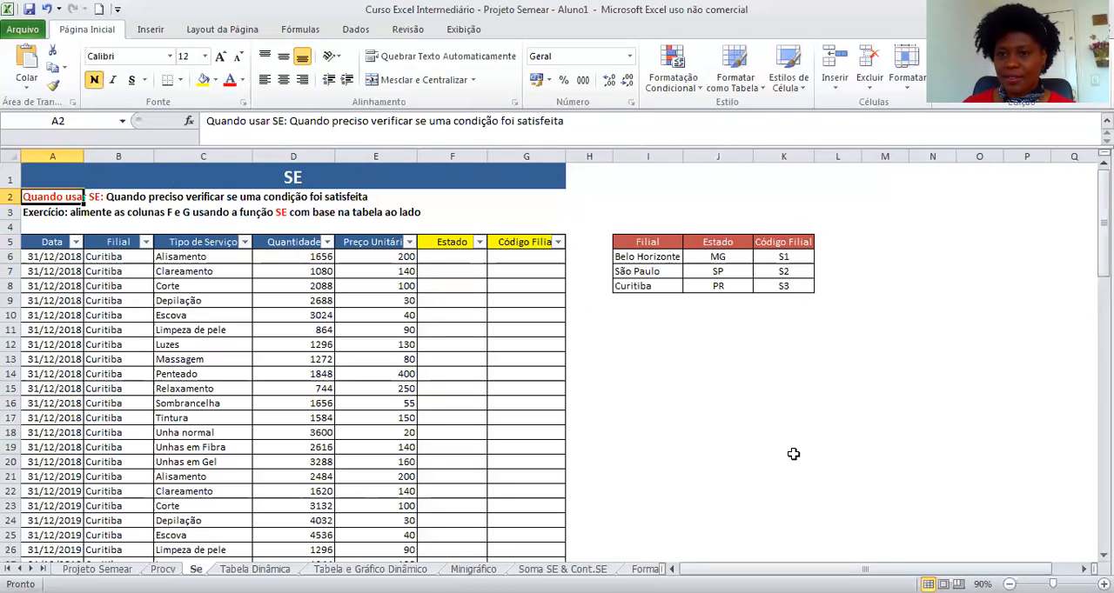
left_click(917, 463)
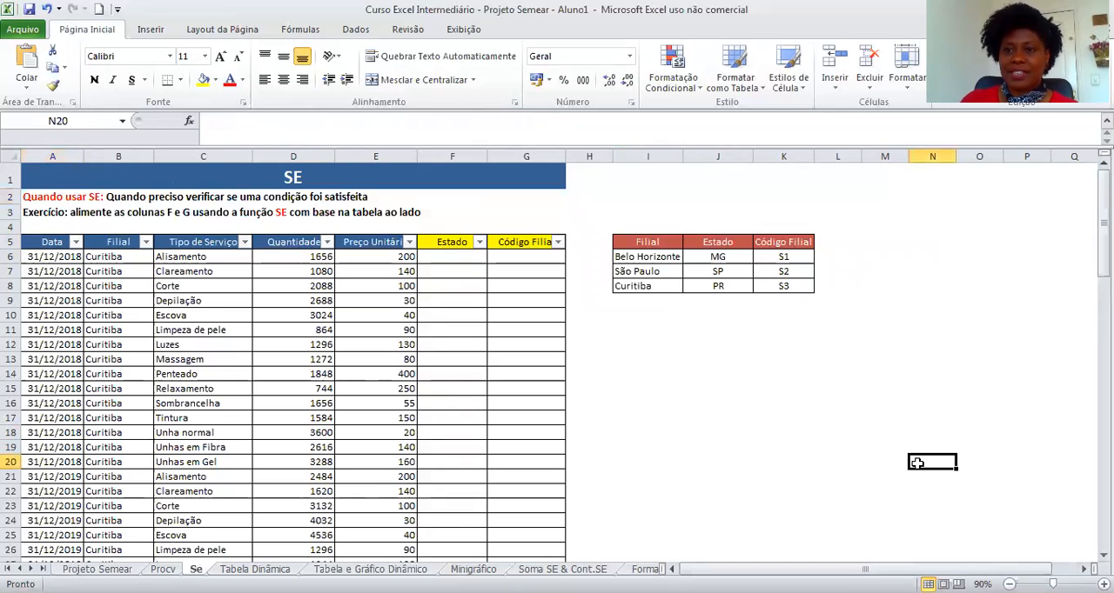
left_click(61, 242)
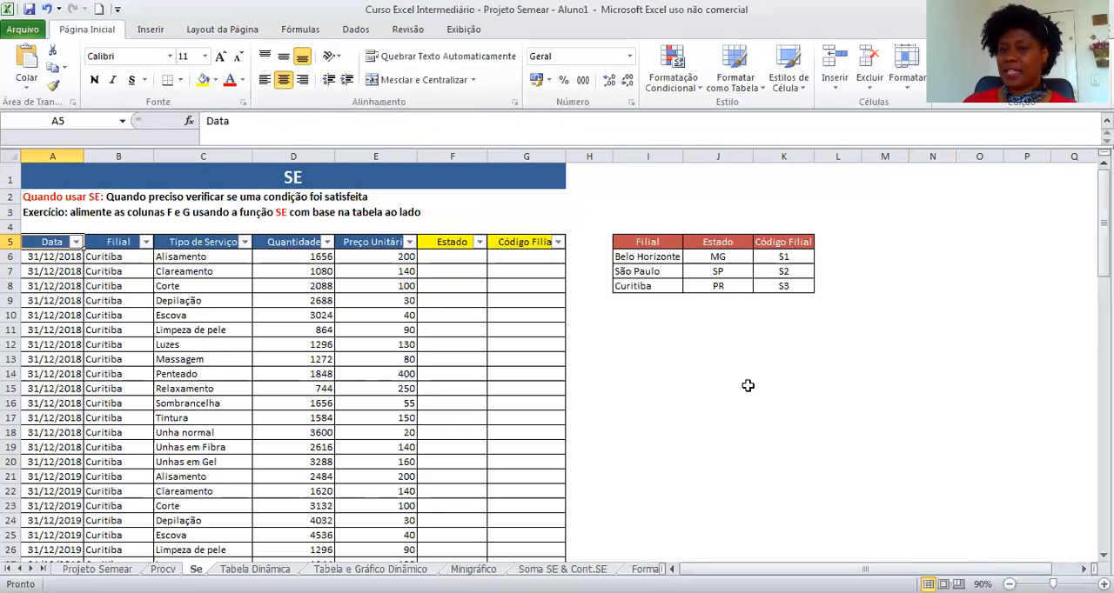
key("Right")
key("Right")
key("Right")
key("Right")
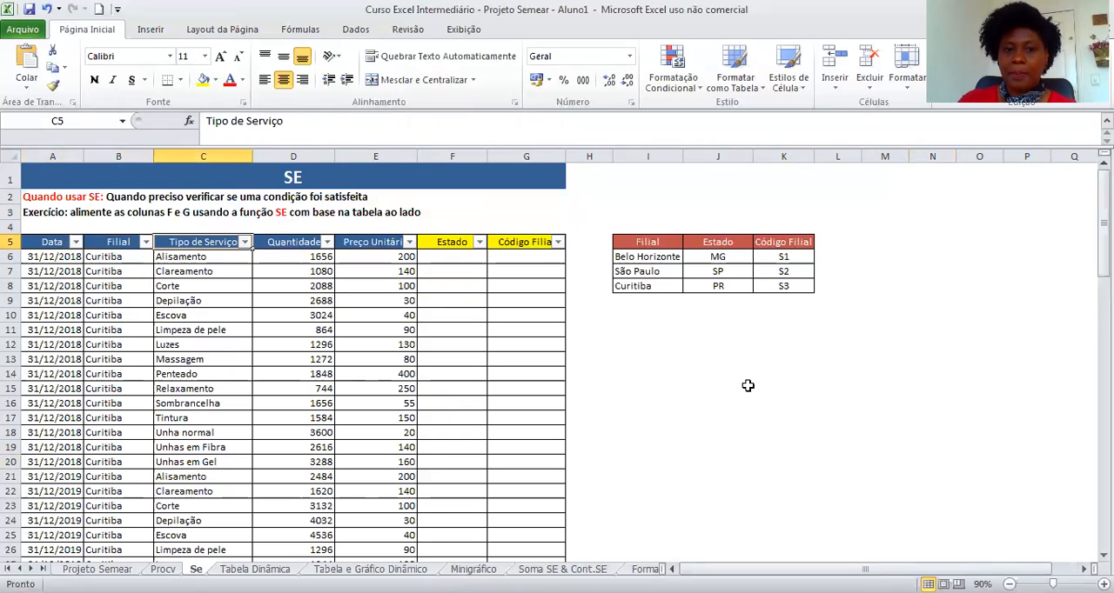
key("Down")
key("Down")
key("Down")
key("Down")
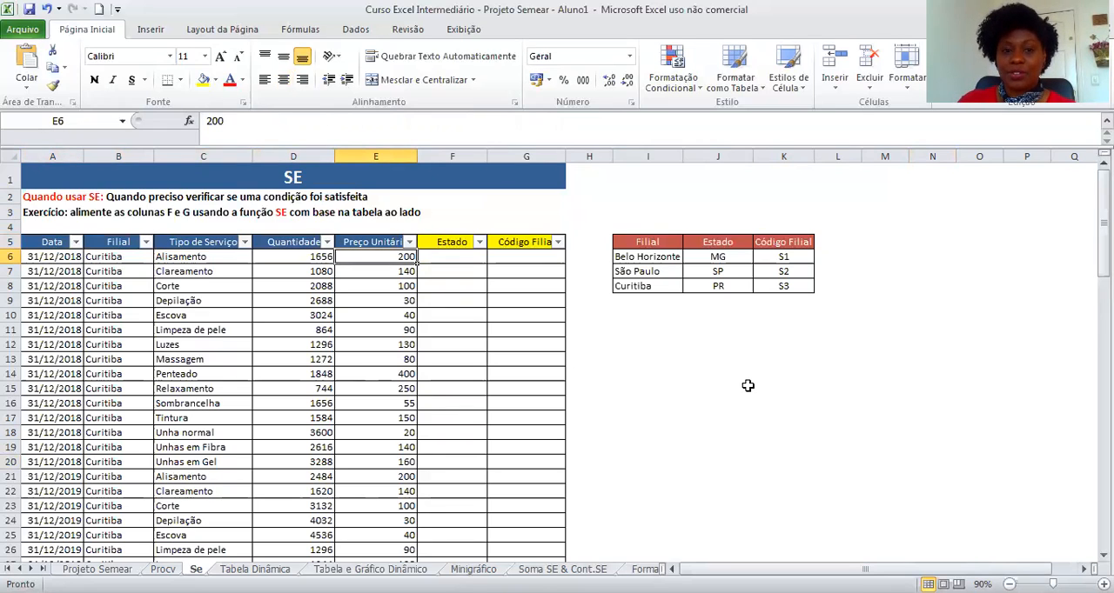
Examine the Estado and Código Filial columns alongside the branch table mapping each Filial to its state and code.
key("Up")
key("Up")
key("Up")
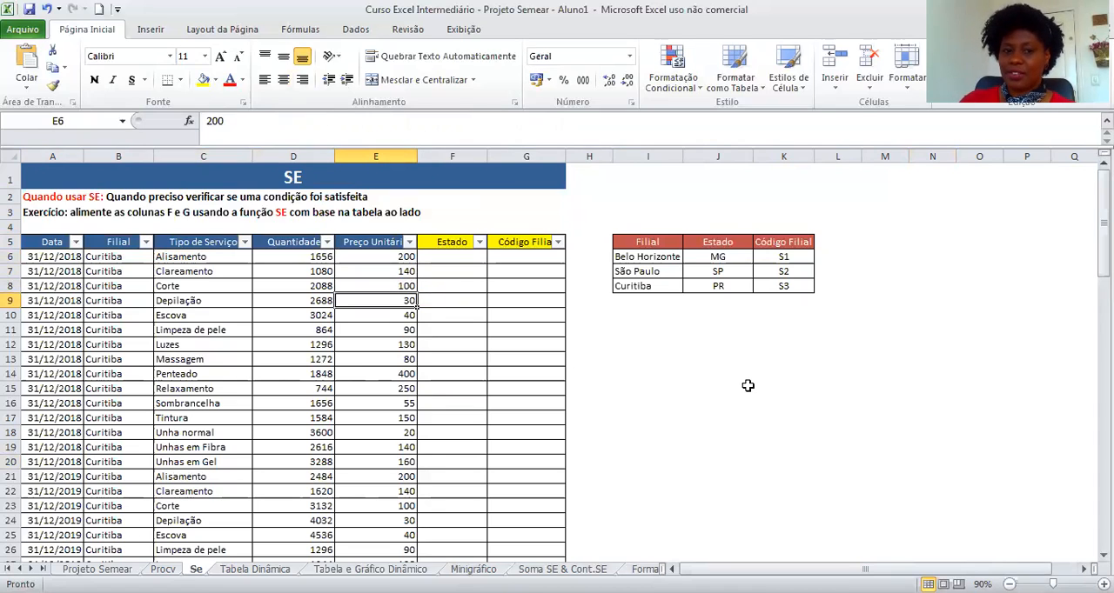
key("Up")
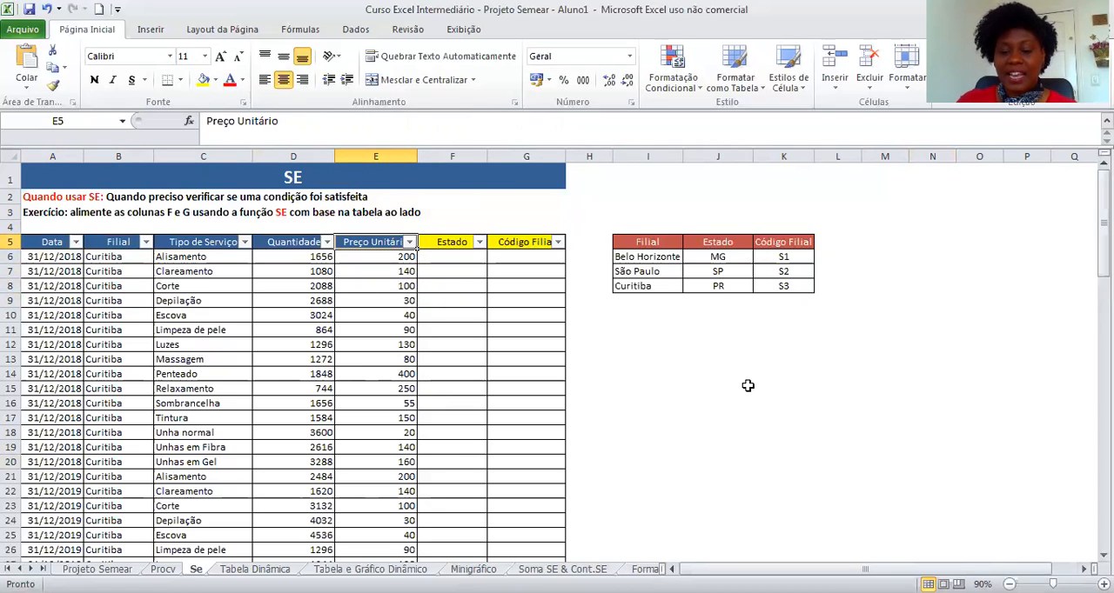
key("Right")
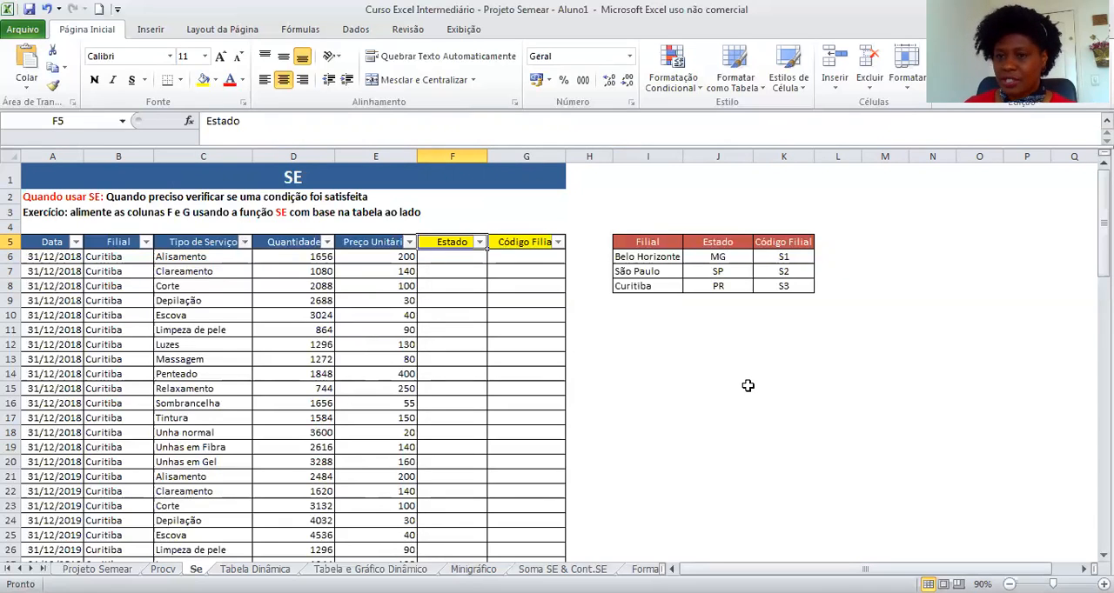
left_click(807, 402)
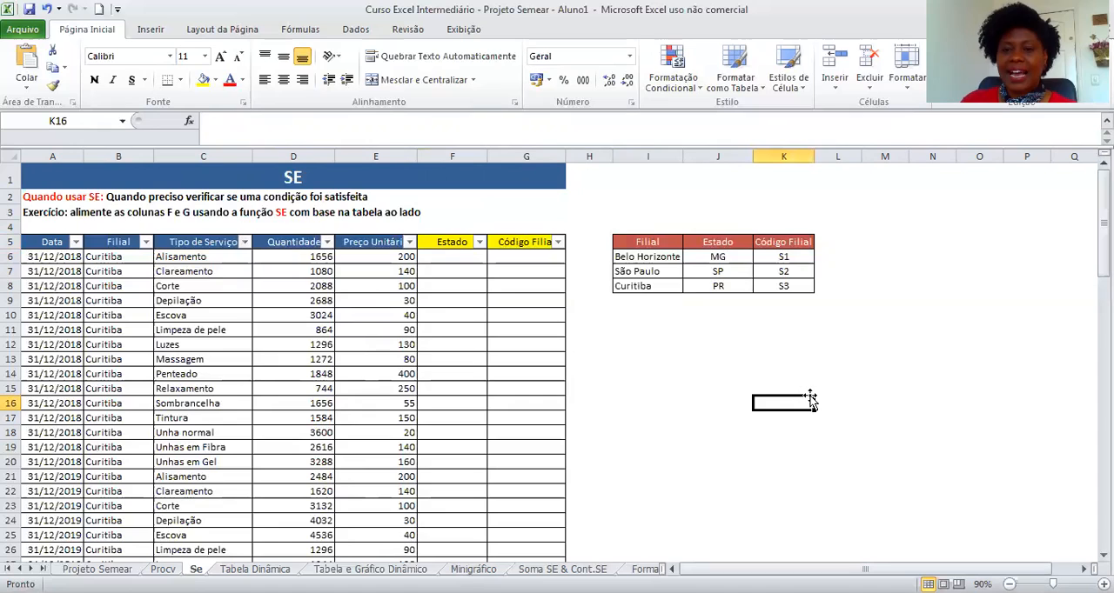
left_click(662, 240)
left_click_drag(662, 240, 788, 289)
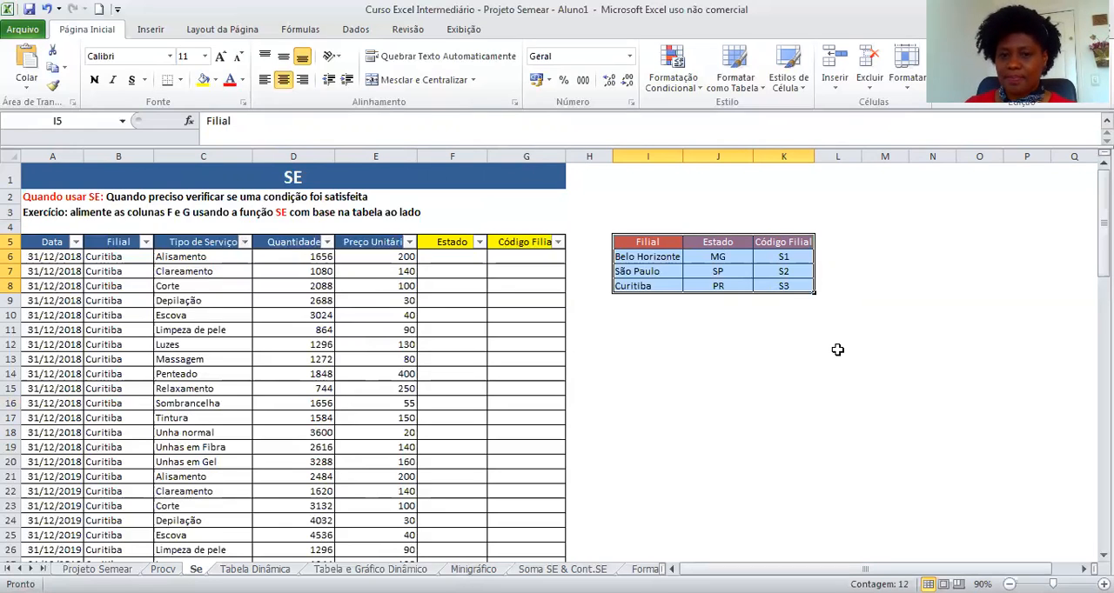
left_click(668, 260)
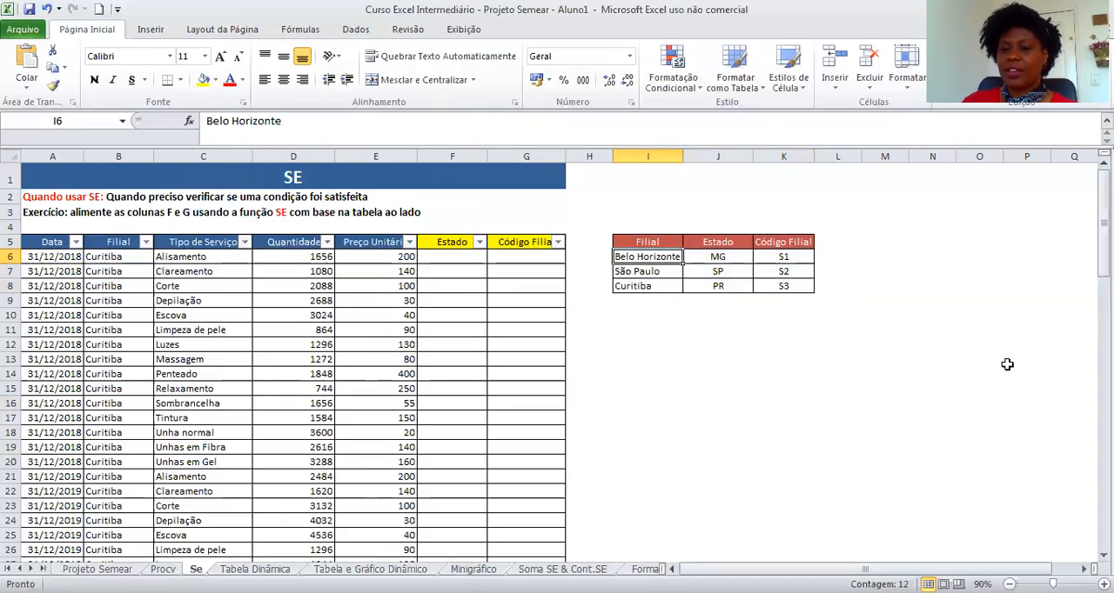
key("Right")
key("Right")
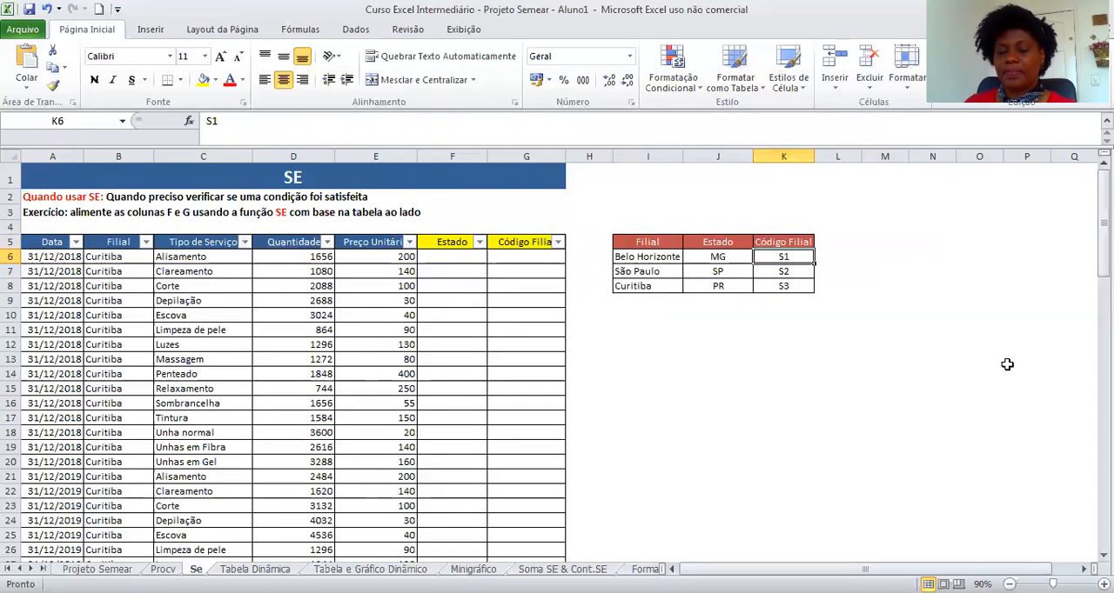
left_click(770, 357)
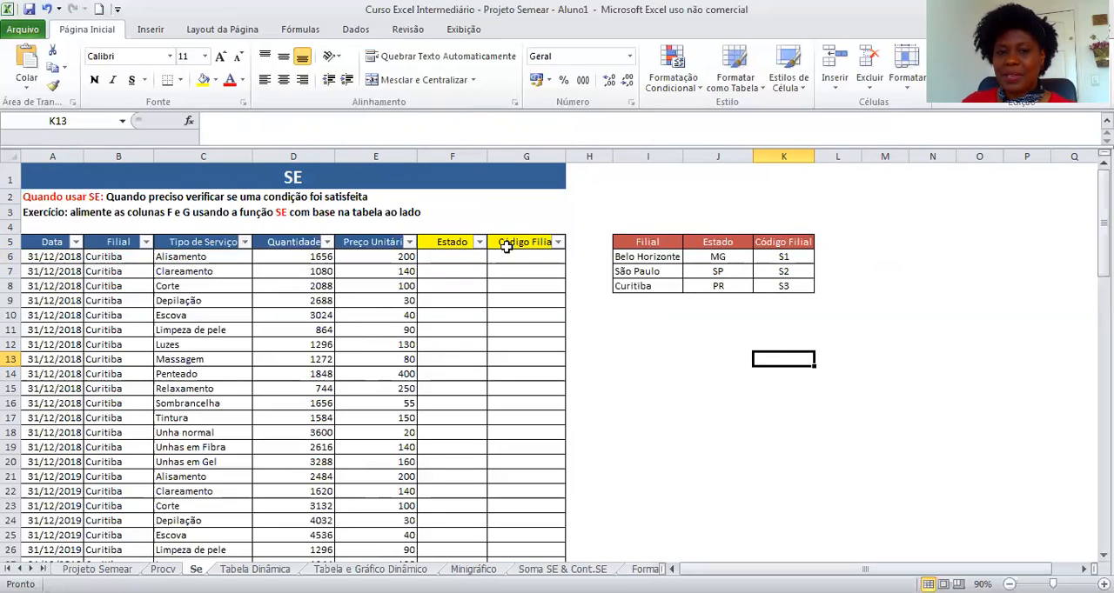
left_click_drag(720, 256, 793, 286)
left_click(821, 429)
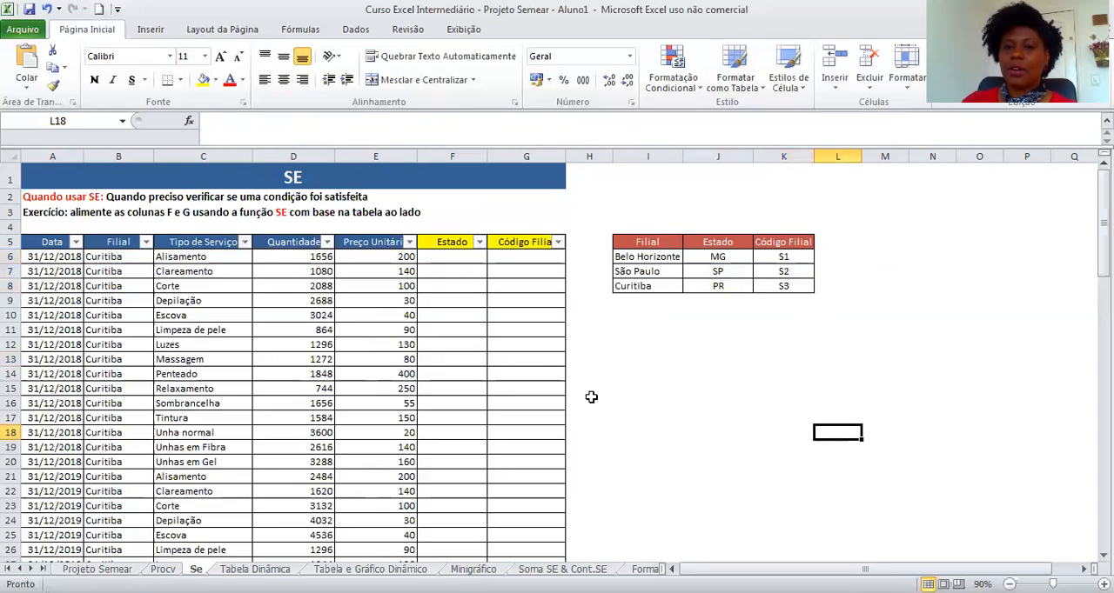
Enter the formula =SE(B6="Belo Horizonte";"MG";"Outro") in the first Estado cell, F6.
left_click(366, 255)
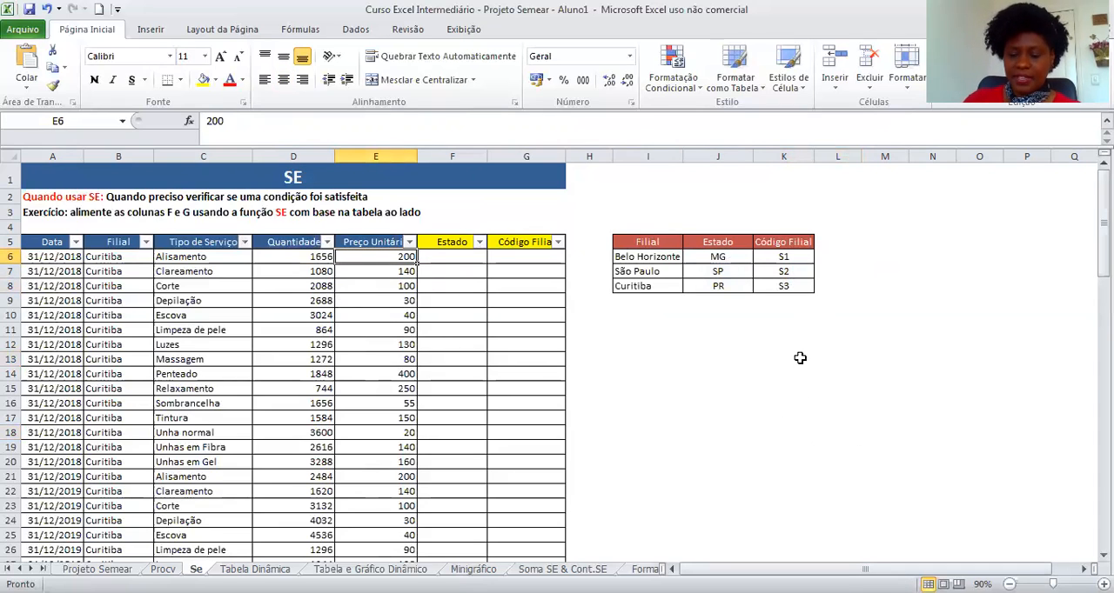
key("Right")
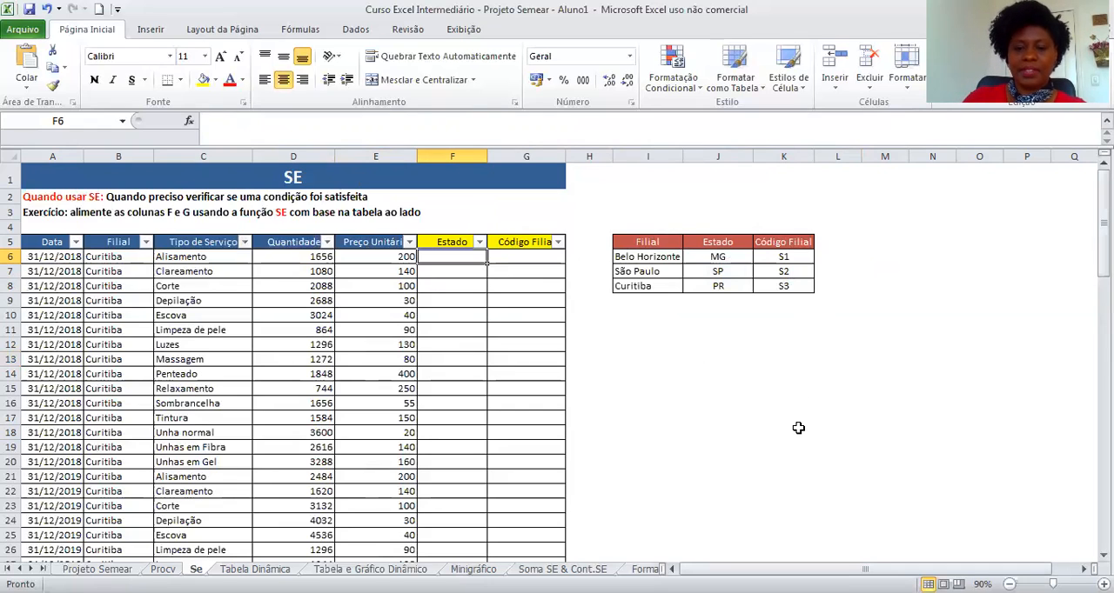
type("=")
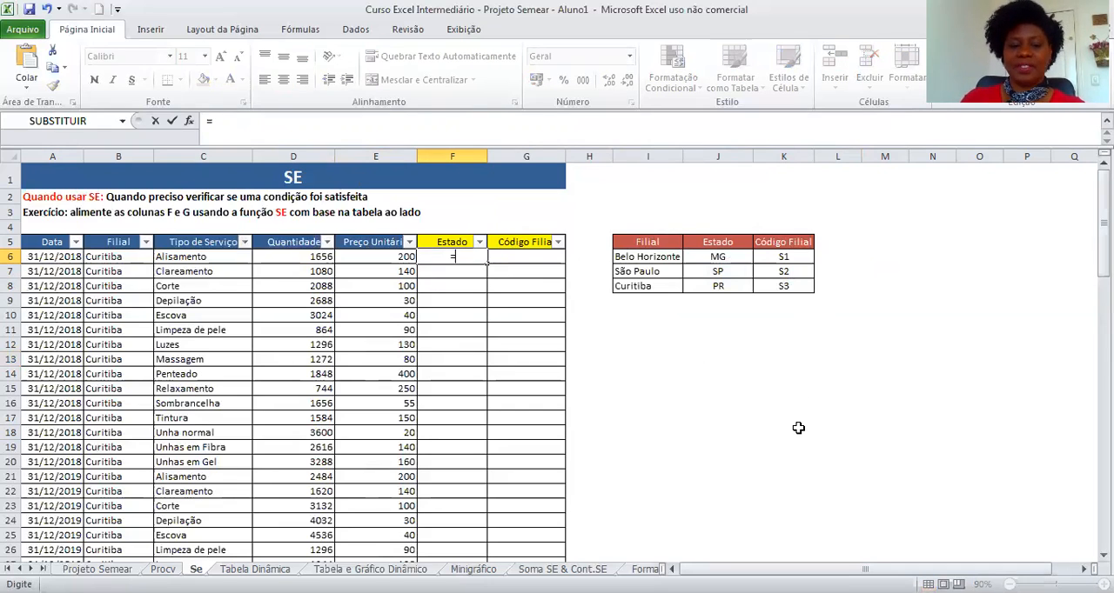
type("se")
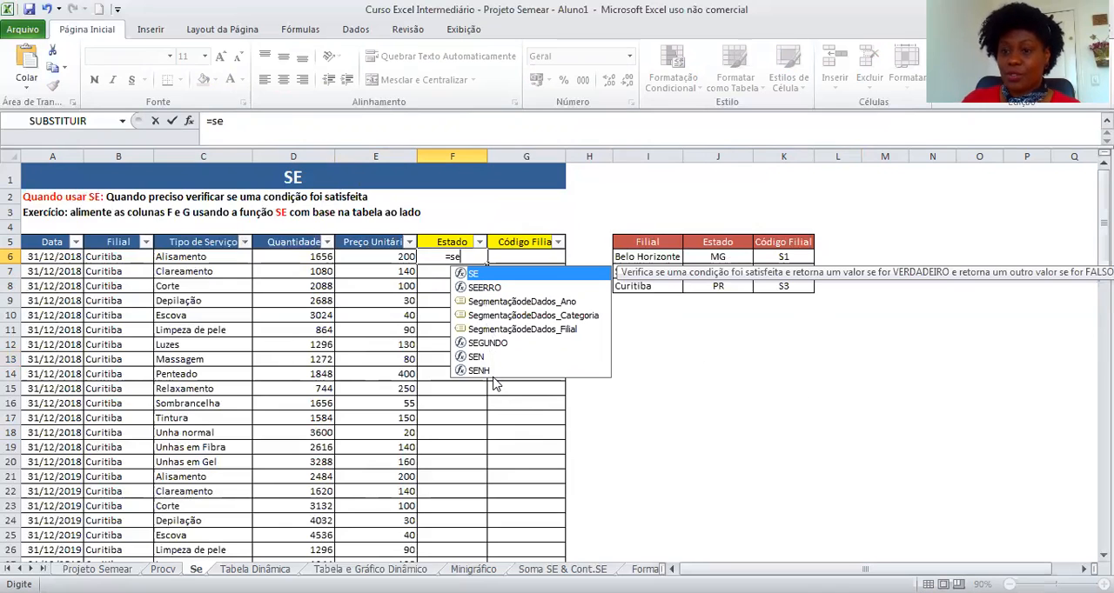
double_click(499, 275)
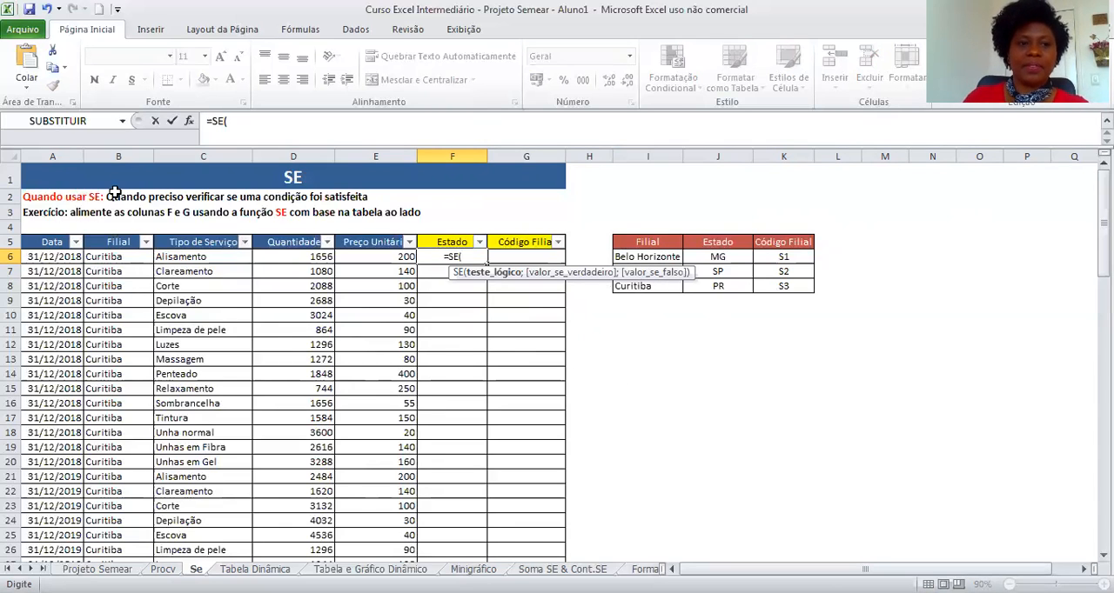
left_click(120, 261)
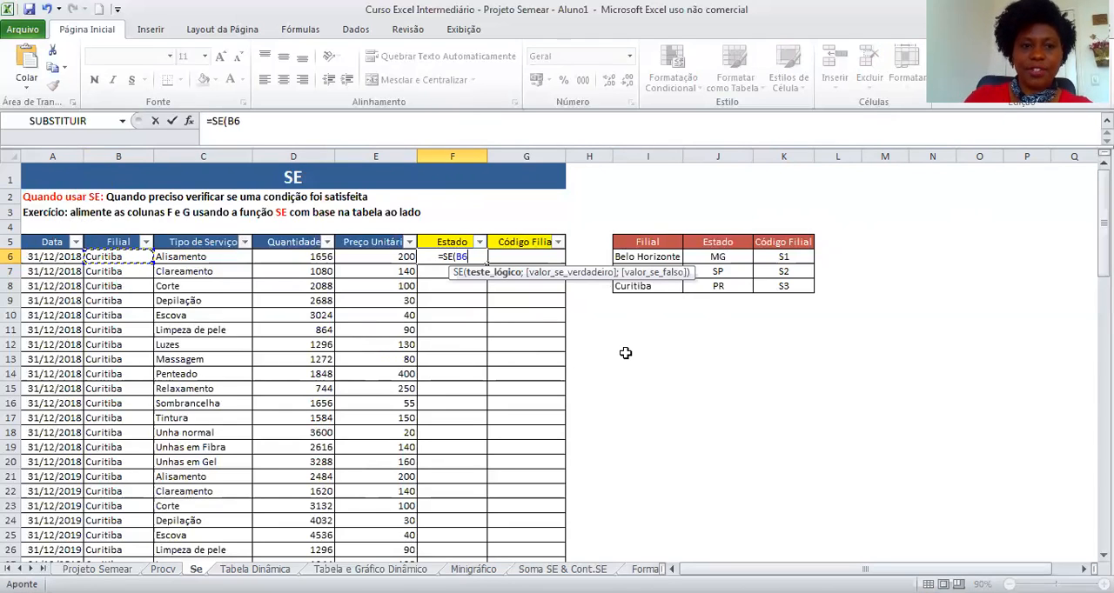
type("=\"")
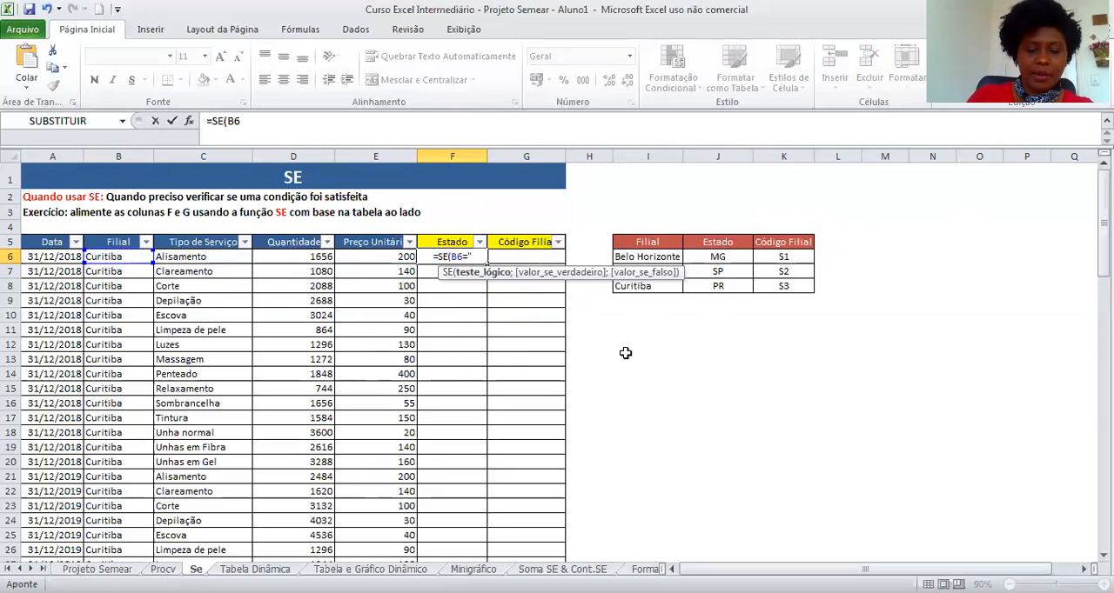
type("Belo ")
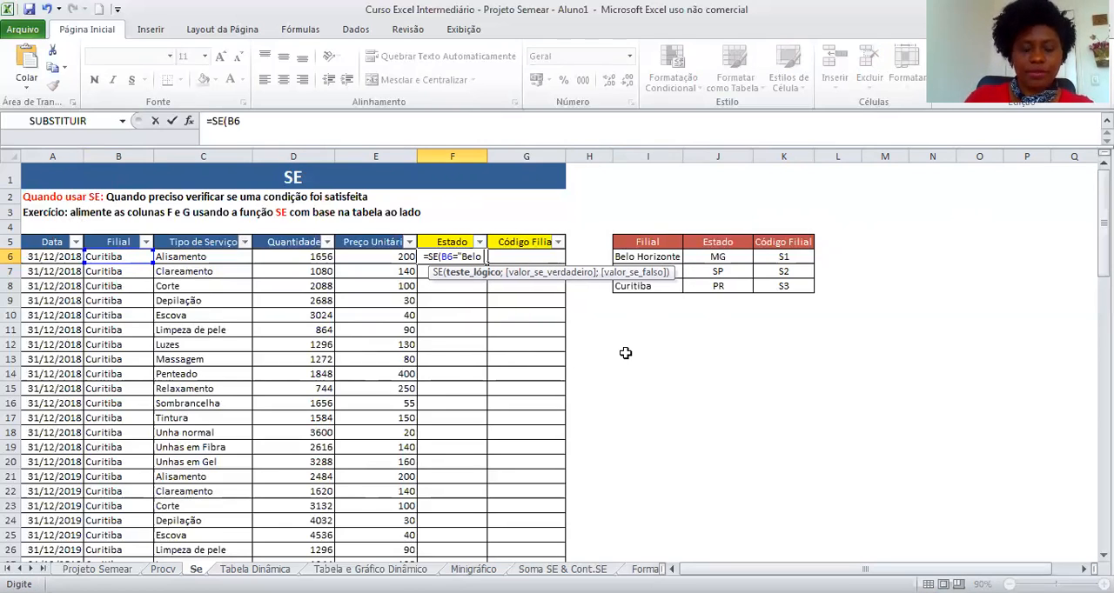
type("Horizonte\"")
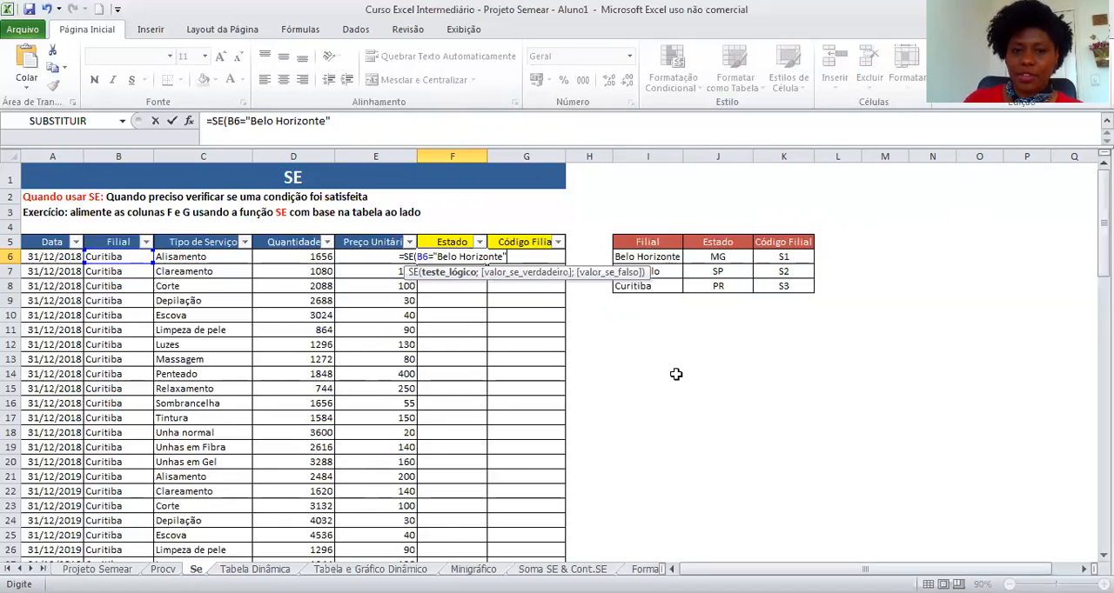
type(";")
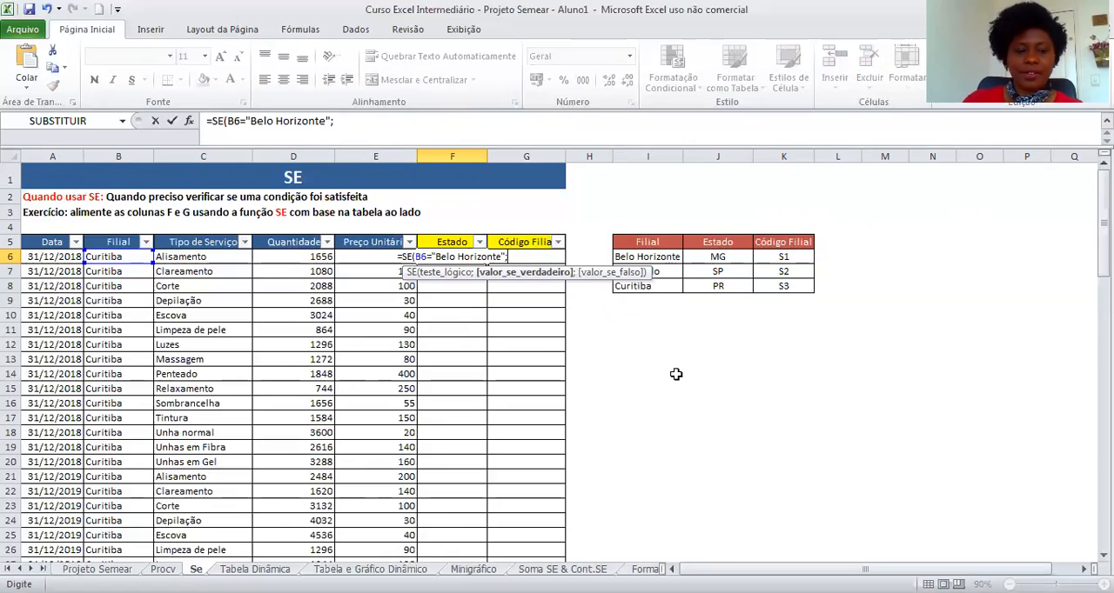
type("\"")
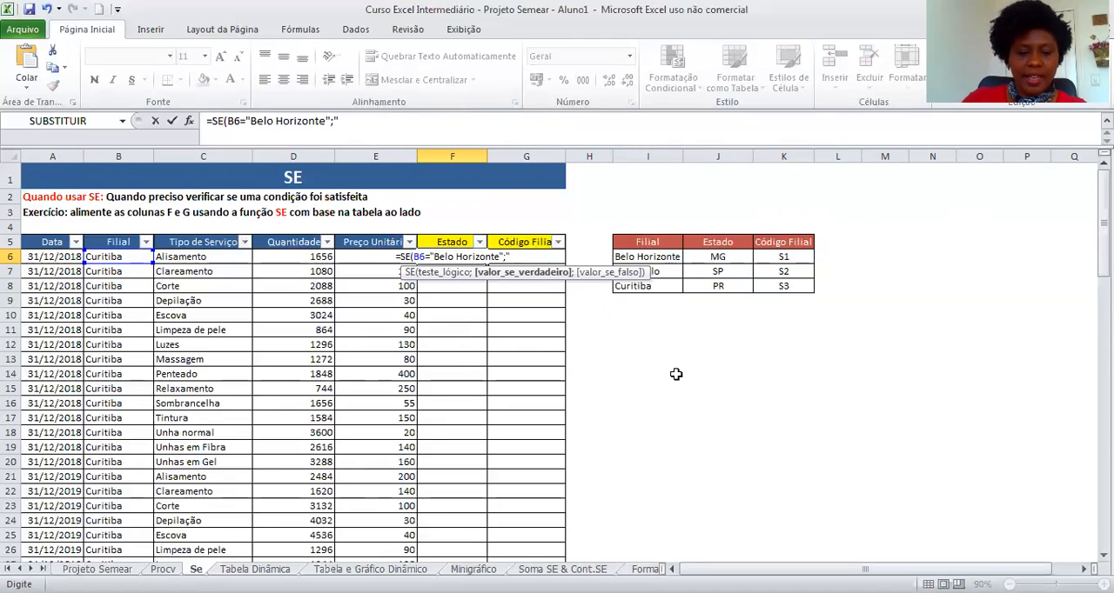
type("MG\";")
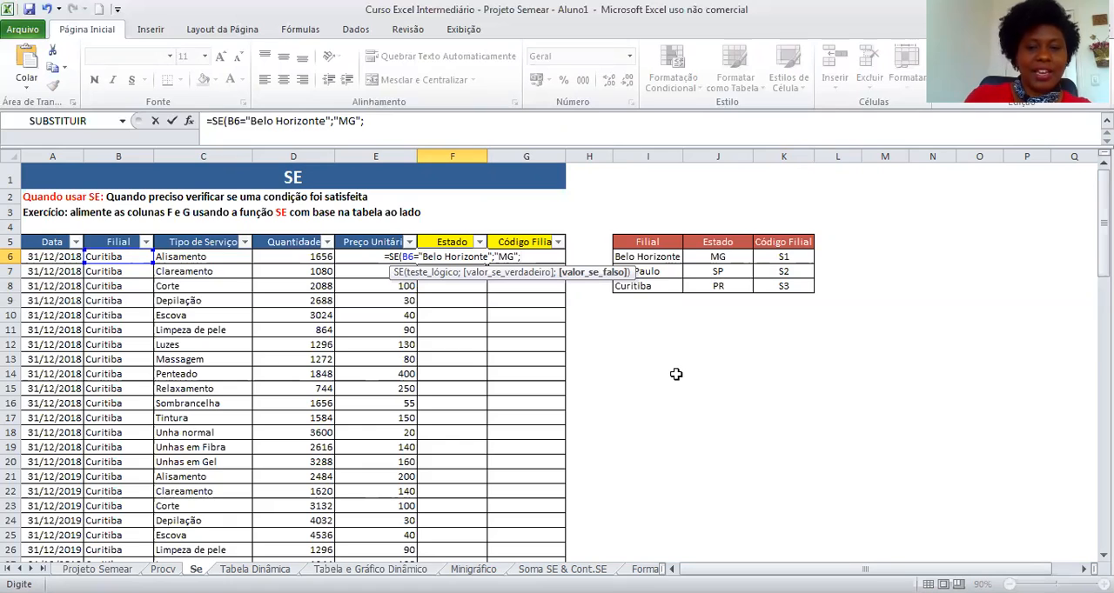
type("\"")
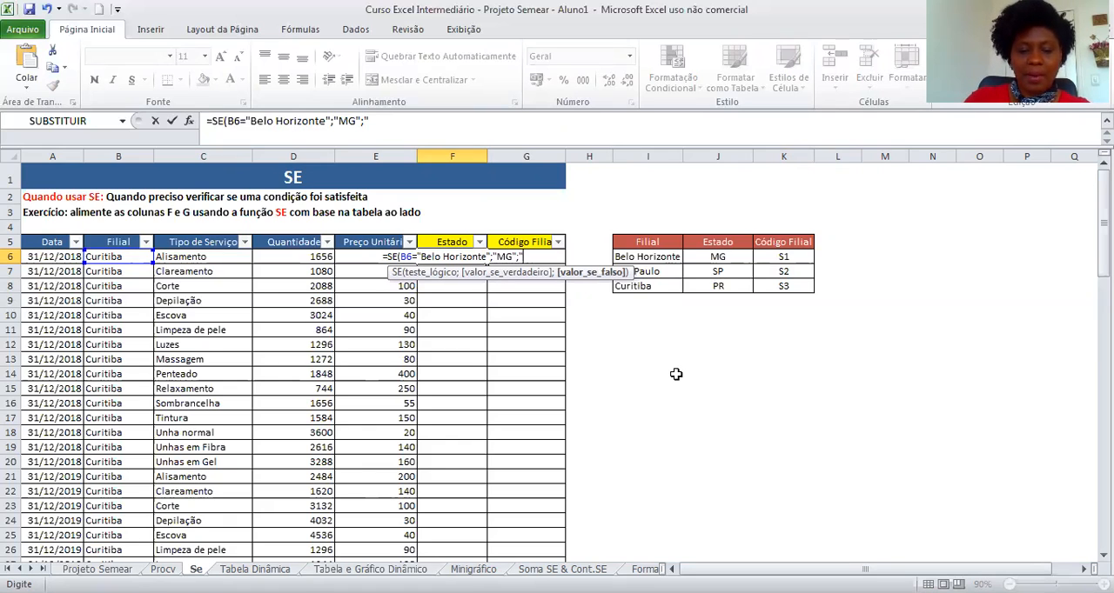
type("Outro\")")
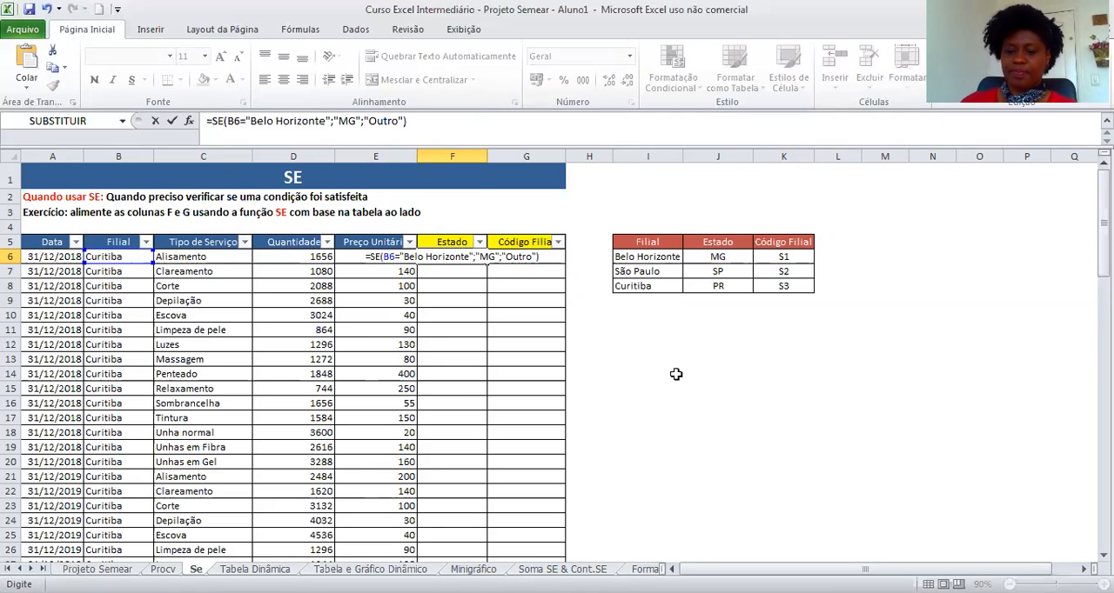
key("Return")
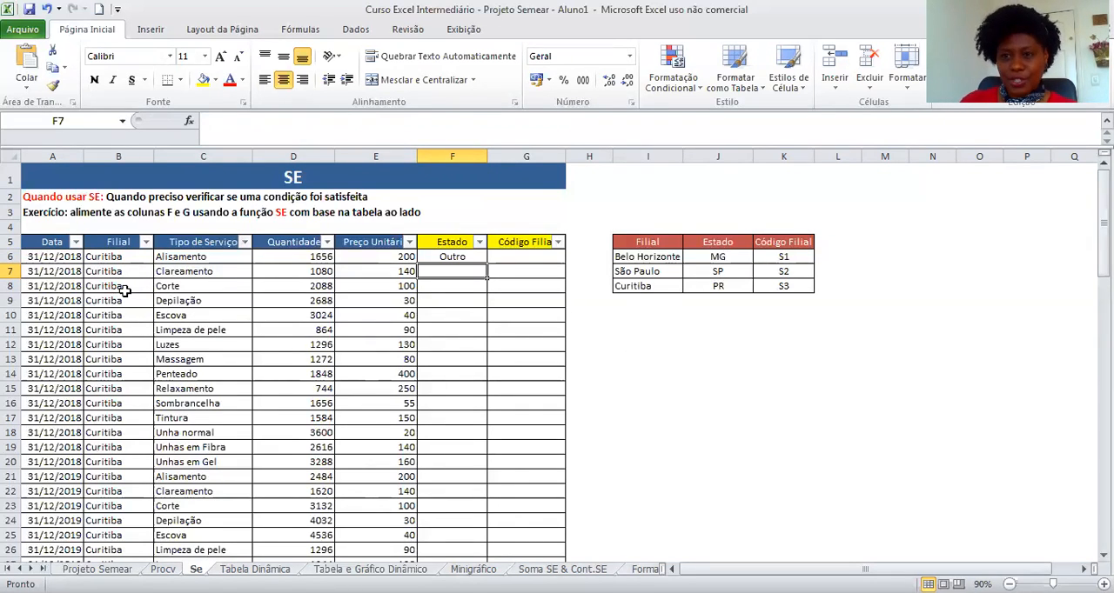
Filter the Tipo de Serviço column to show only Alisamento rows.
left_click(245, 242)
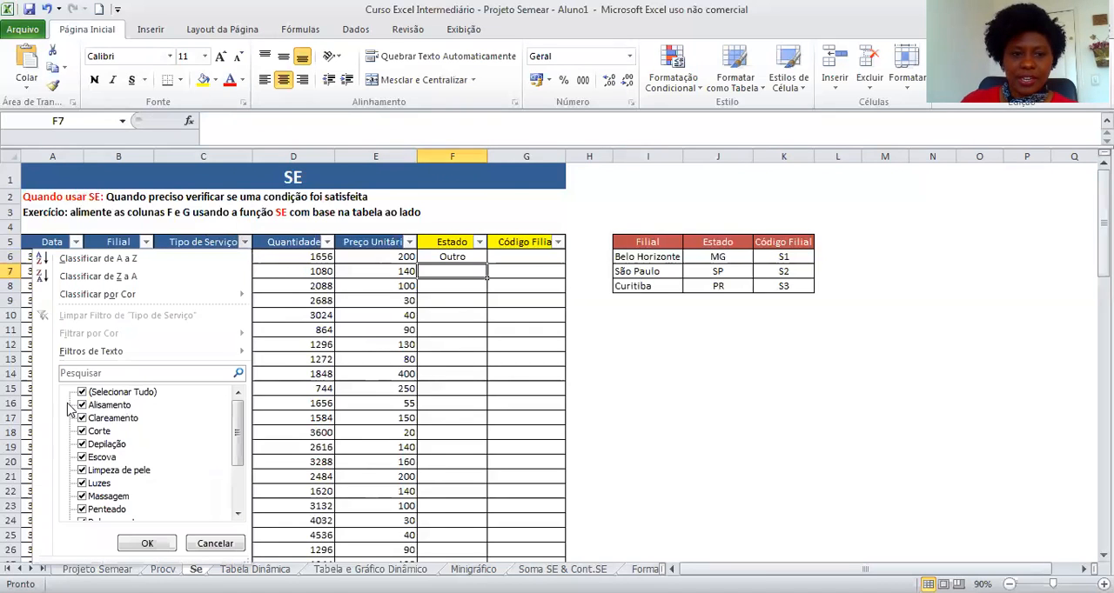
left_click(83, 392)
left_click(82, 405)
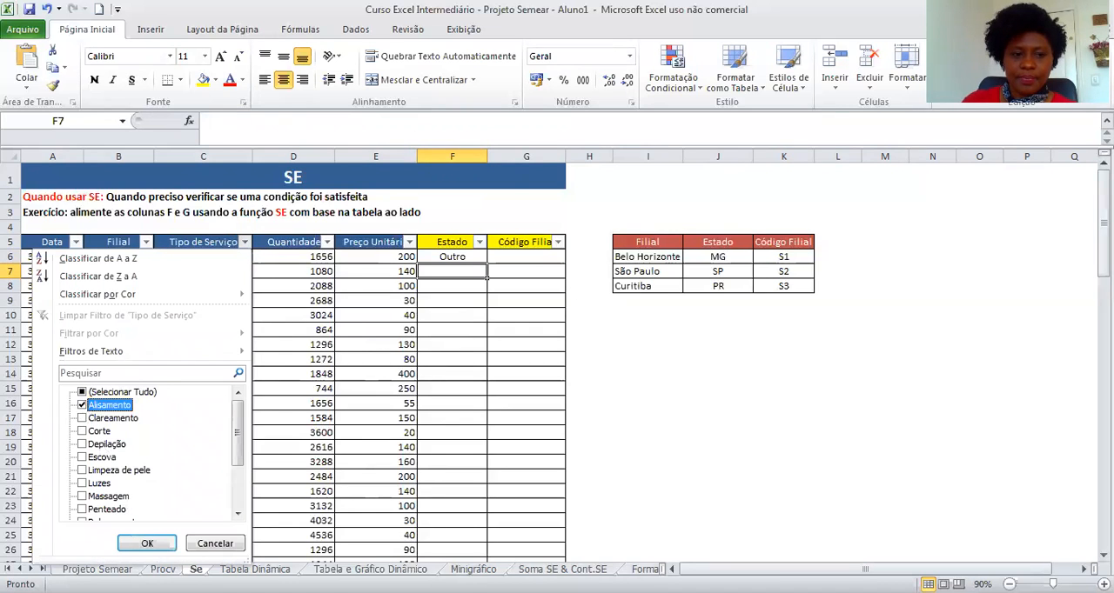
left_click(147, 543)
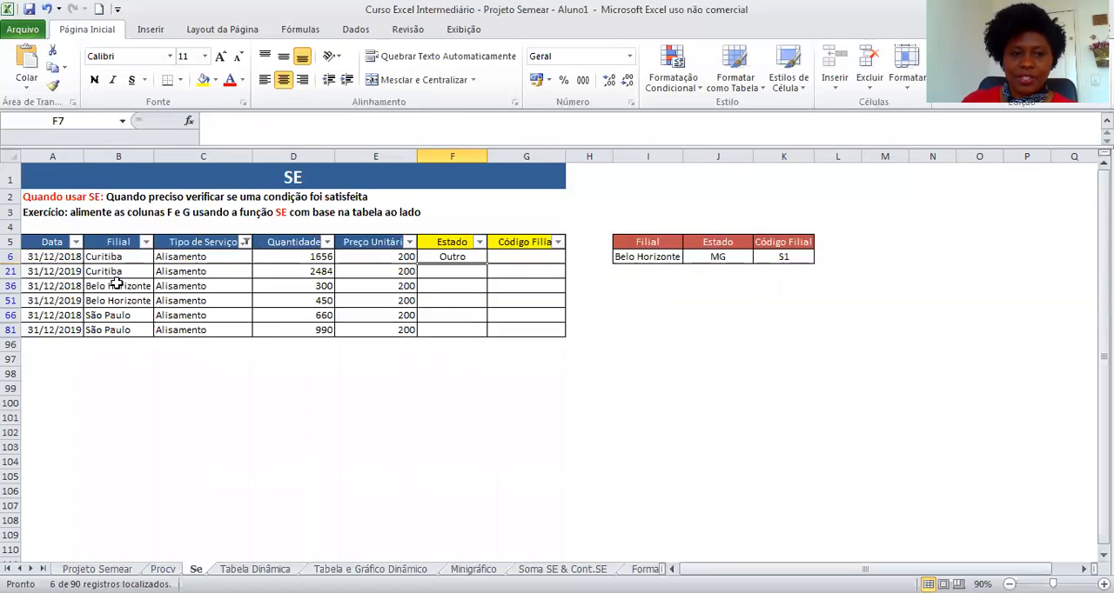
Fill the Estado formula down the visible Alisamento rows and inspect the copied formulas' Filial references.
left_click(474, 257)
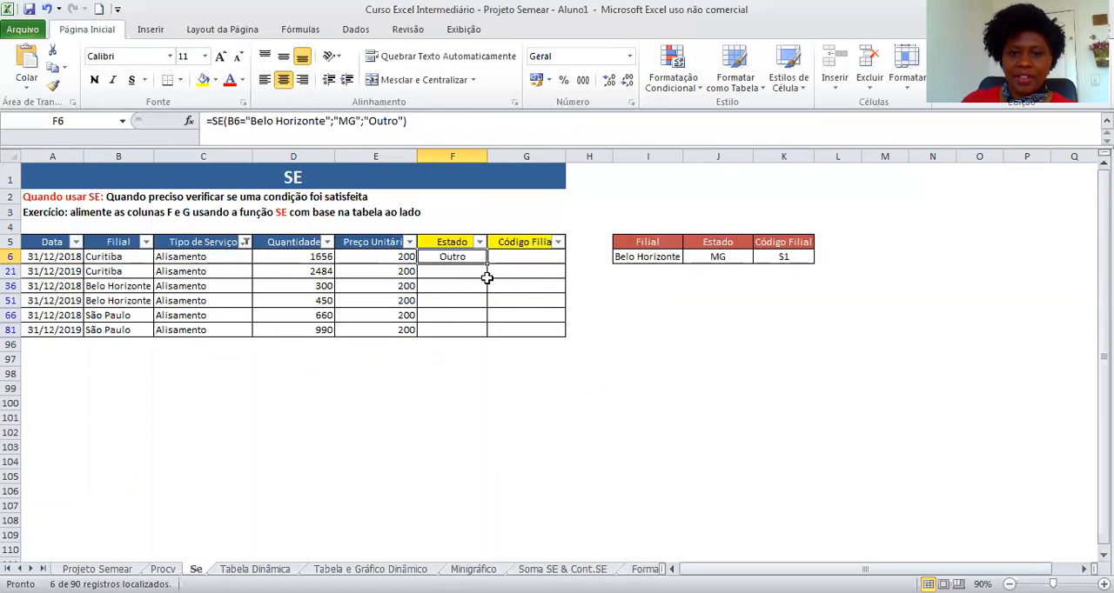
double_click(488, 264)
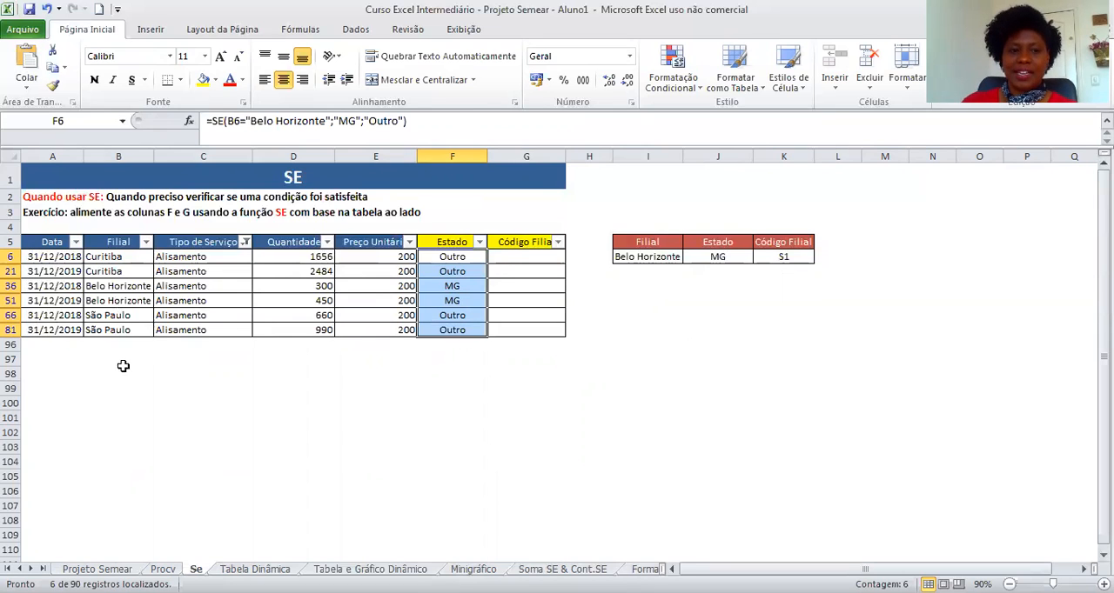
left_click(133, 286)
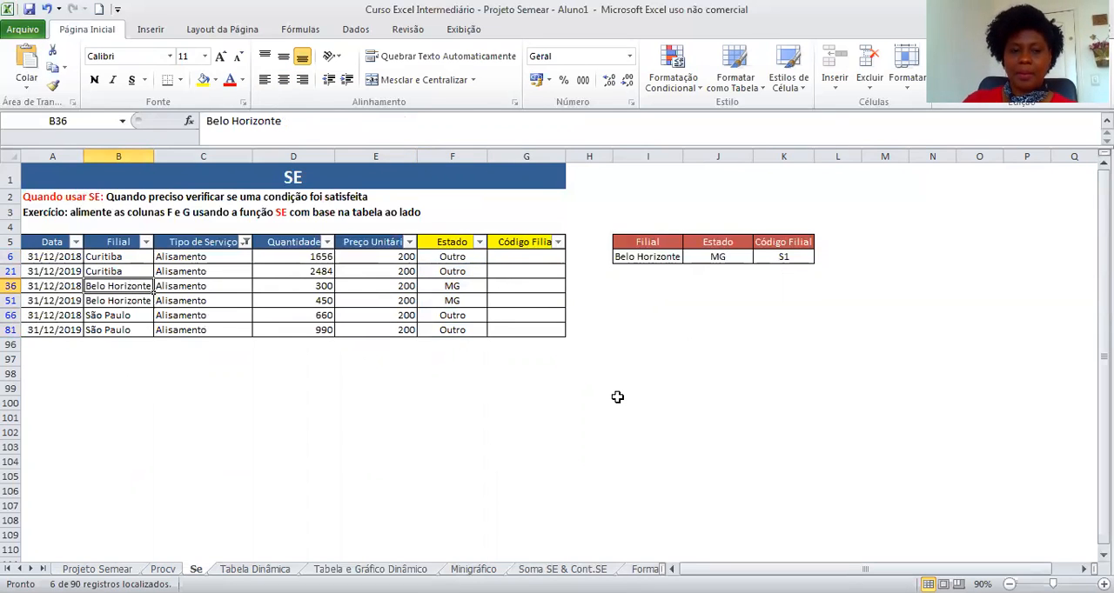
key("Right")
key("Right")
key("Right")
key("Right")
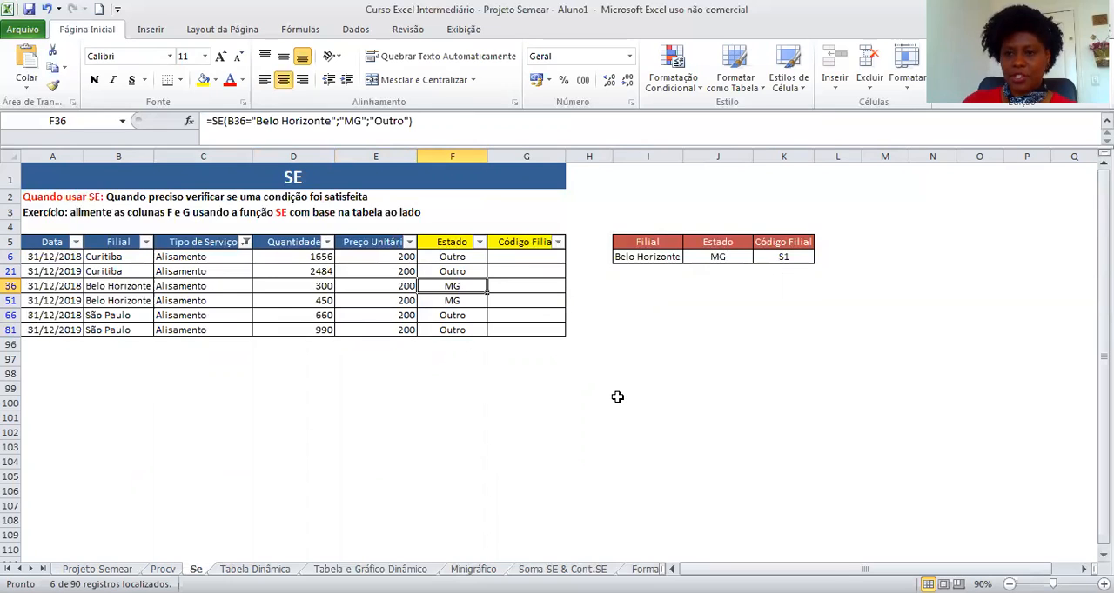
key("Up")
key("Up")
key("Up")
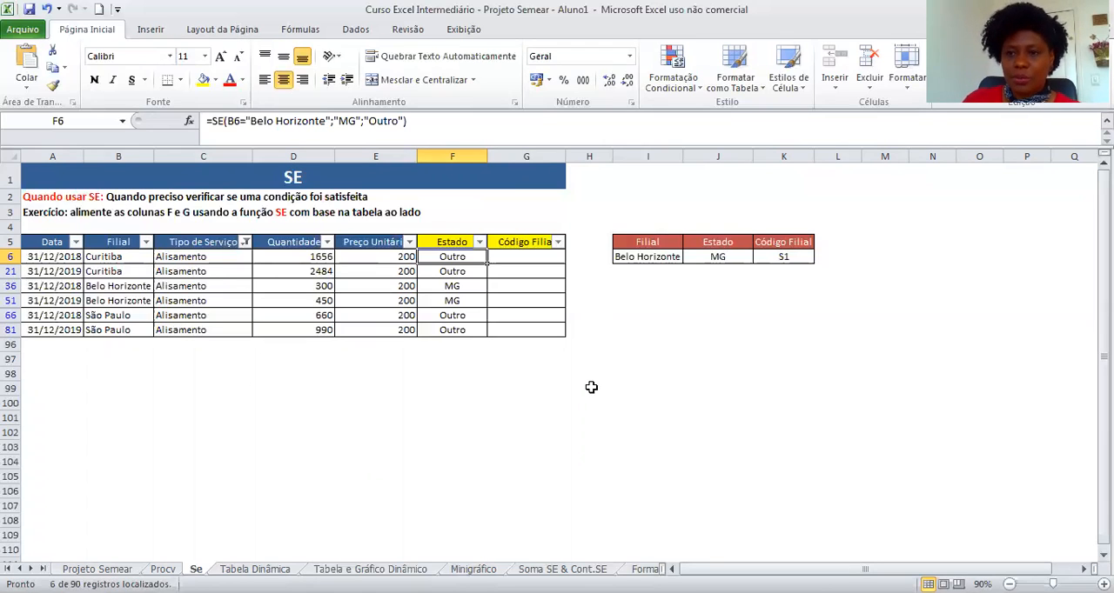
Undo the Estado fill-down and the Alisamento filter, returning to cell F6.
left_click(47, 9)
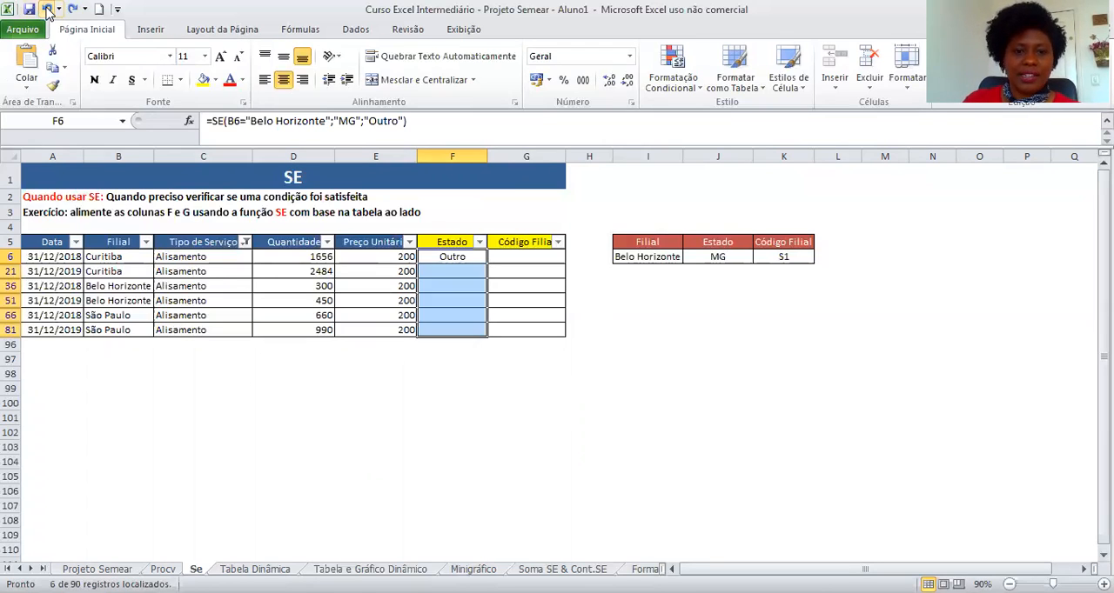
left_click(47, 9)
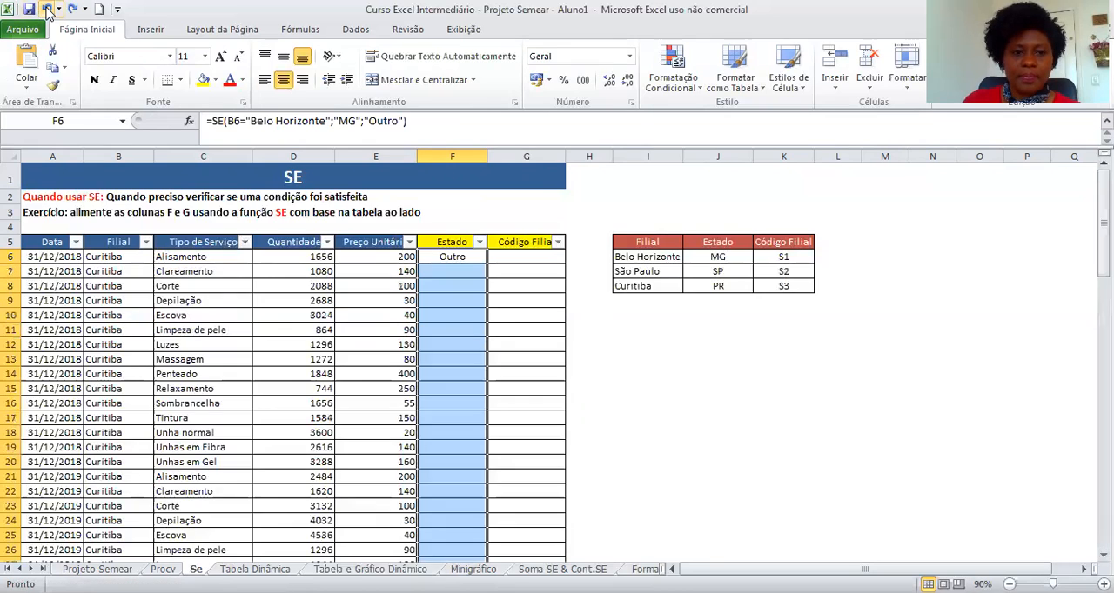
left_click(708, 476)
left_click(469, 262)
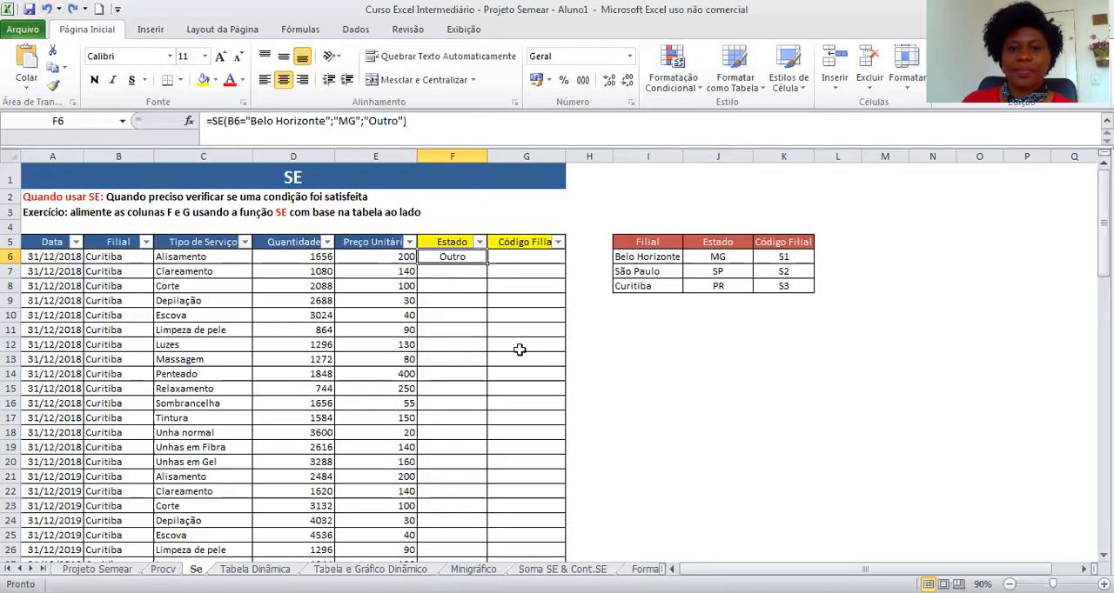
In F6, replace the "Outro" result with a nested SE returning "SP" when B6 is "São Paulo".
left_click(452, 120)
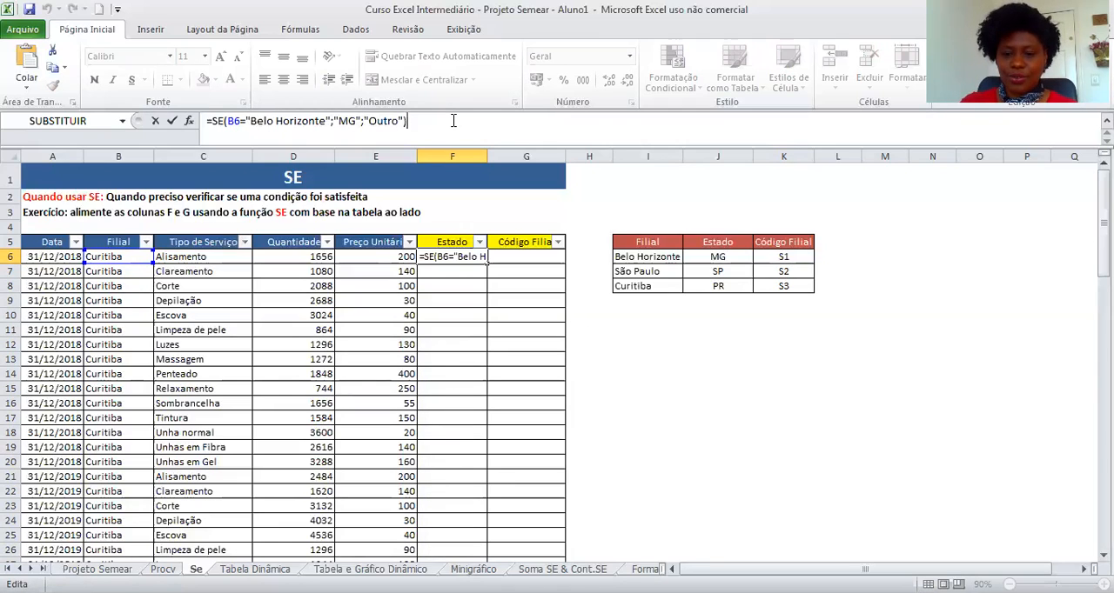
key("BackSpace")
key("BackSpace")
key("BackSpace")
key("BackSpace")
key("BackSpace")
key("BackSpace")
key("BackSpace")
key("BackSpace")
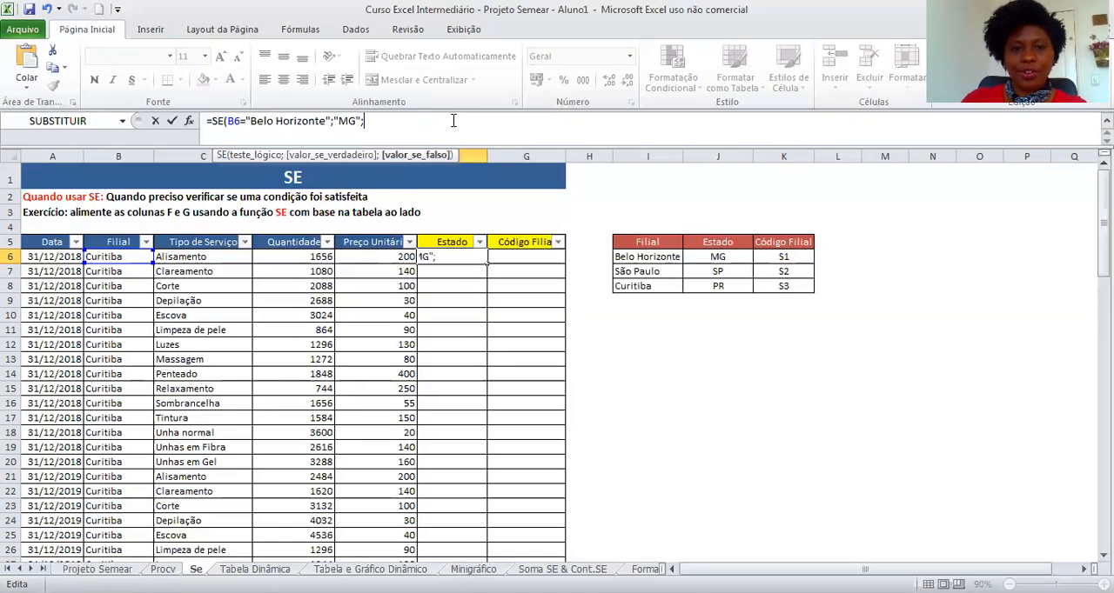
type("s")
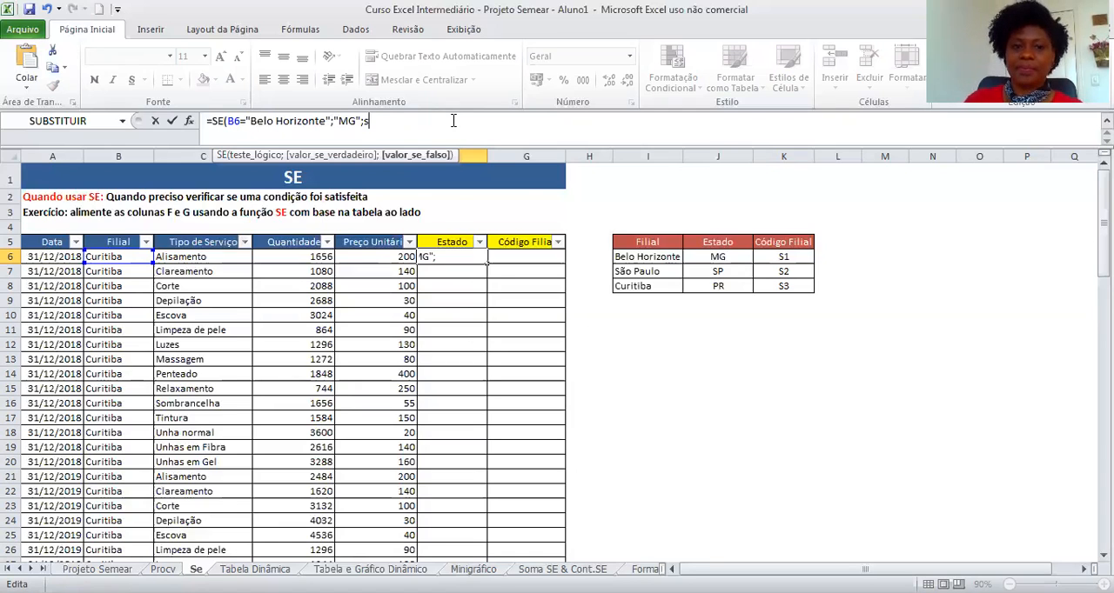
type("e")
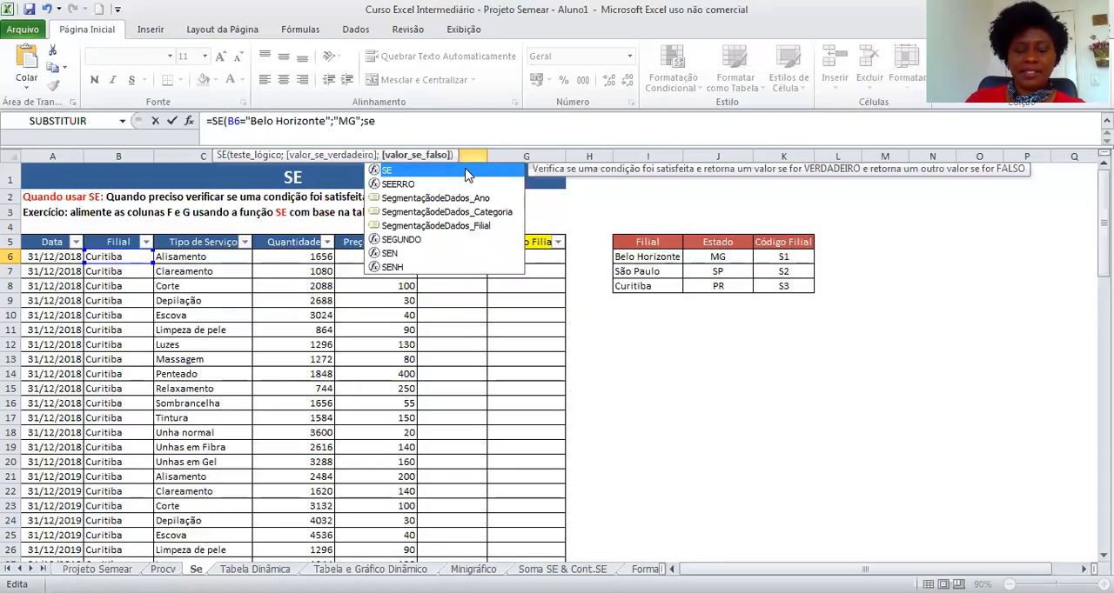
double_click(466, 174)
left_click(128, 257)
type("=\"")
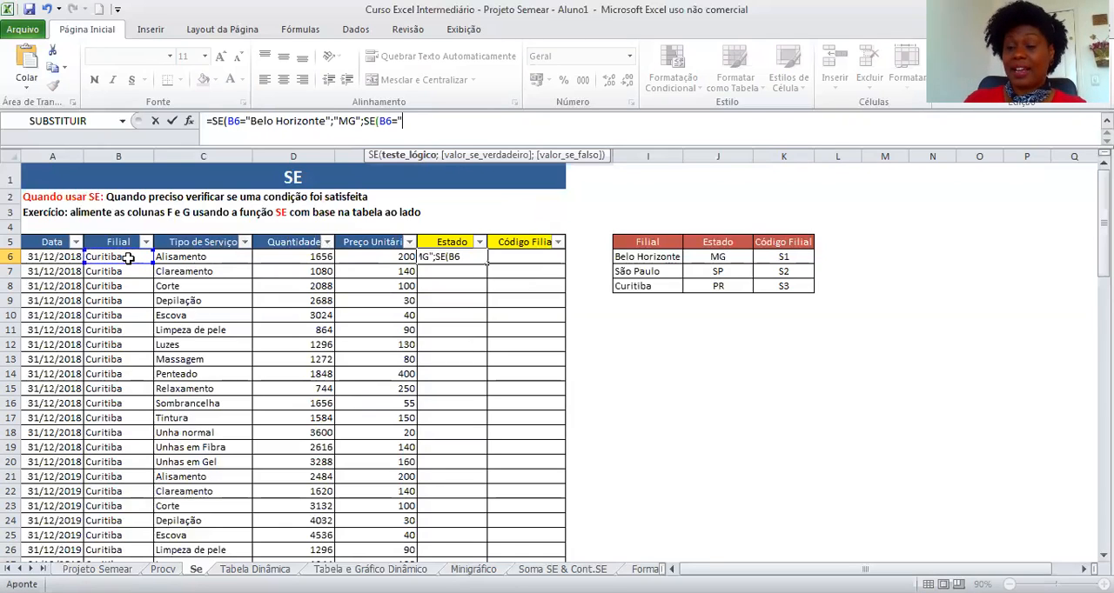
type("S")
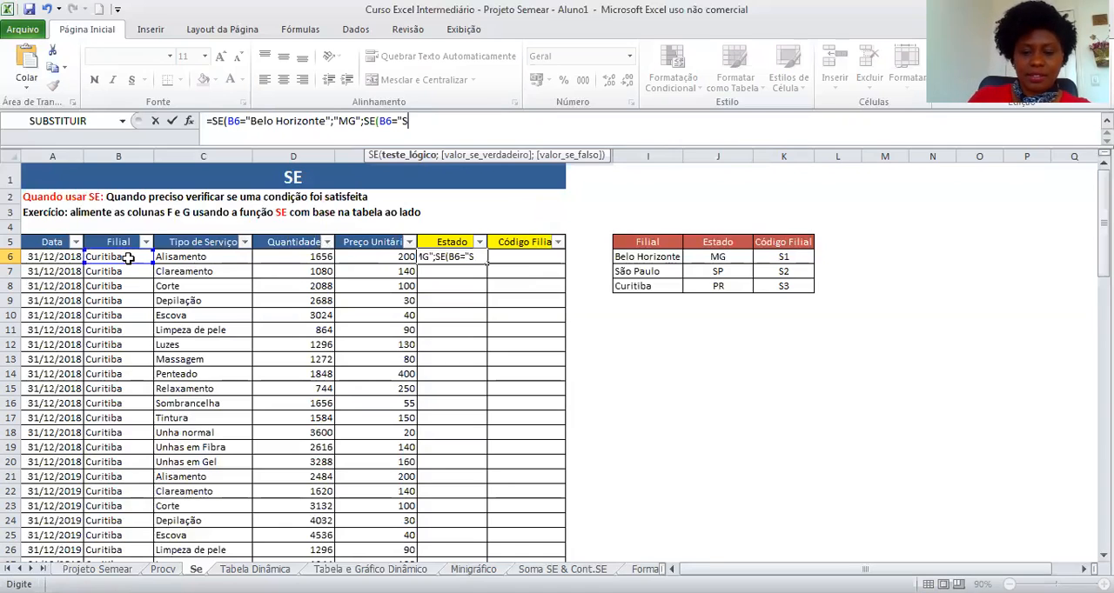
type("ão Paulo")
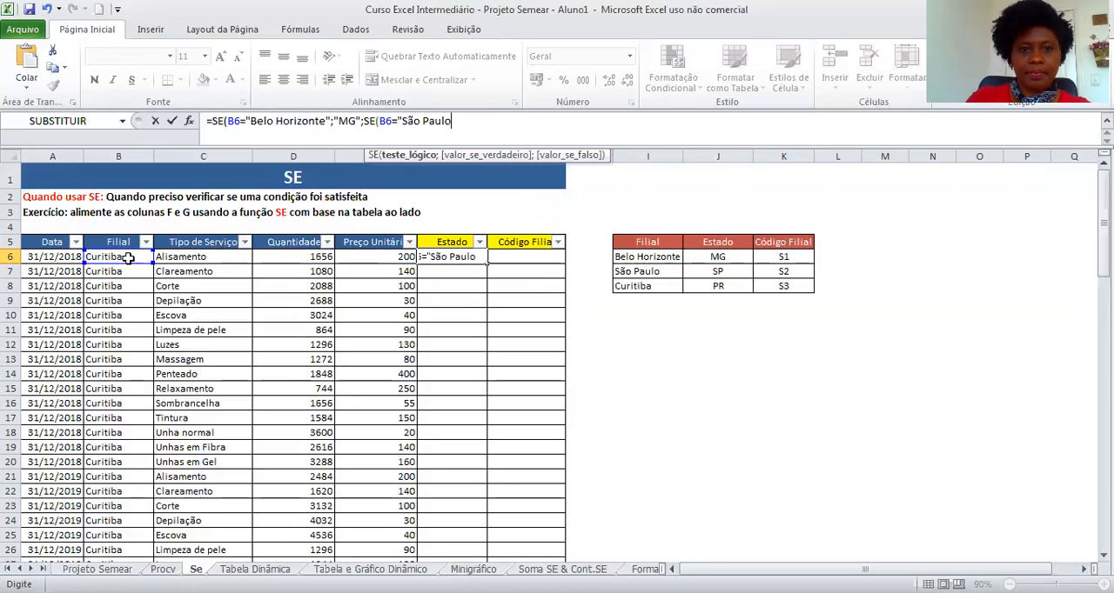
type("\"")
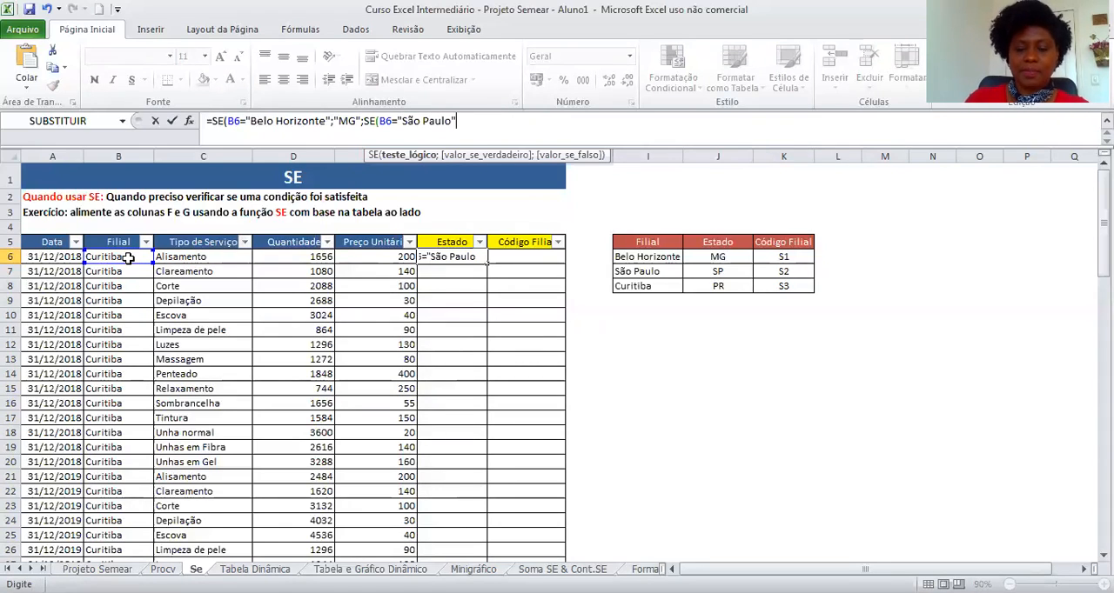
type(";\"SP")
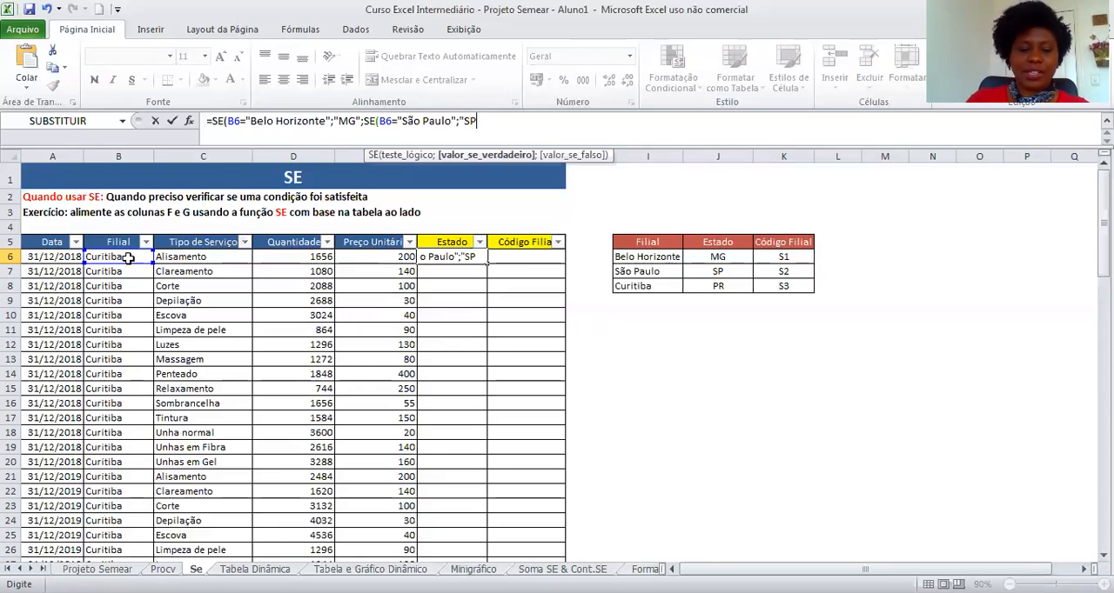
type("\"")
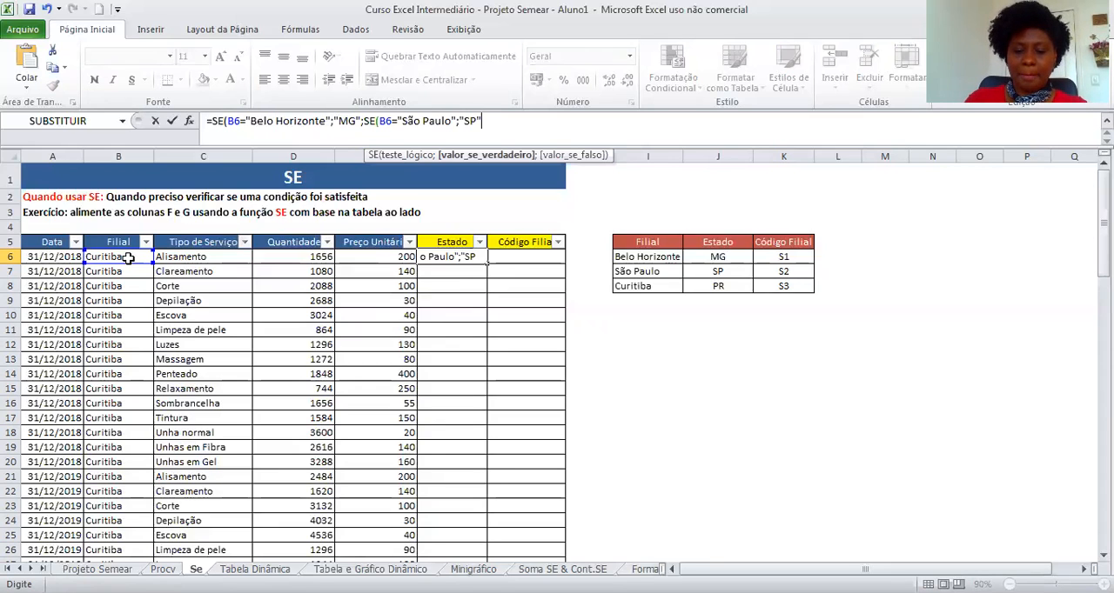
type(";")
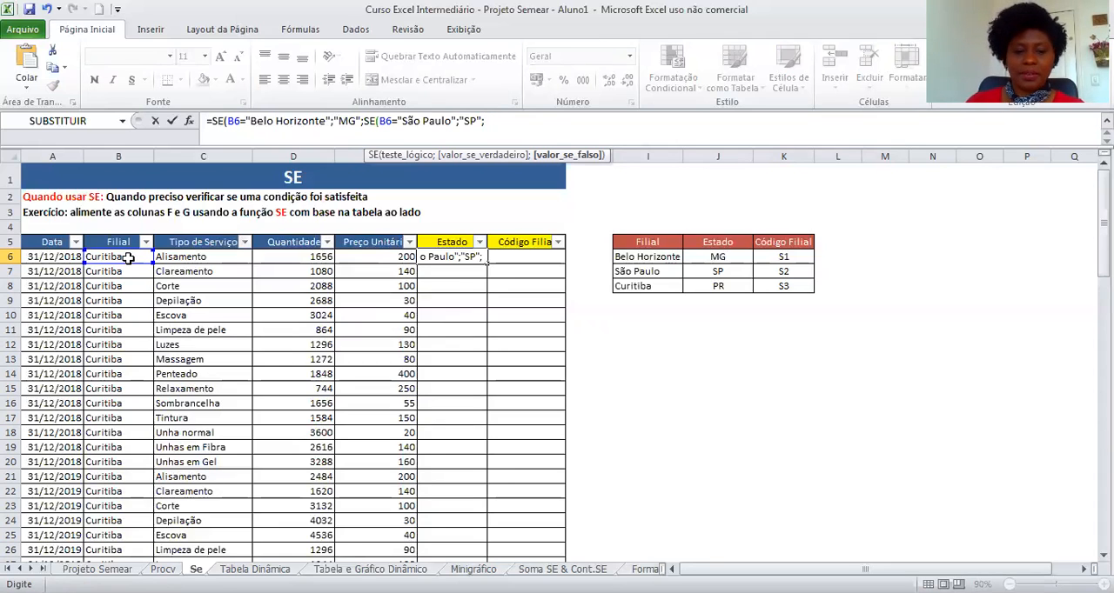
Add a third nested SE returning "PR" when B6 is "Curitiba", otherwise "Outro", close all parentheses and confirm the formula.
type("se")
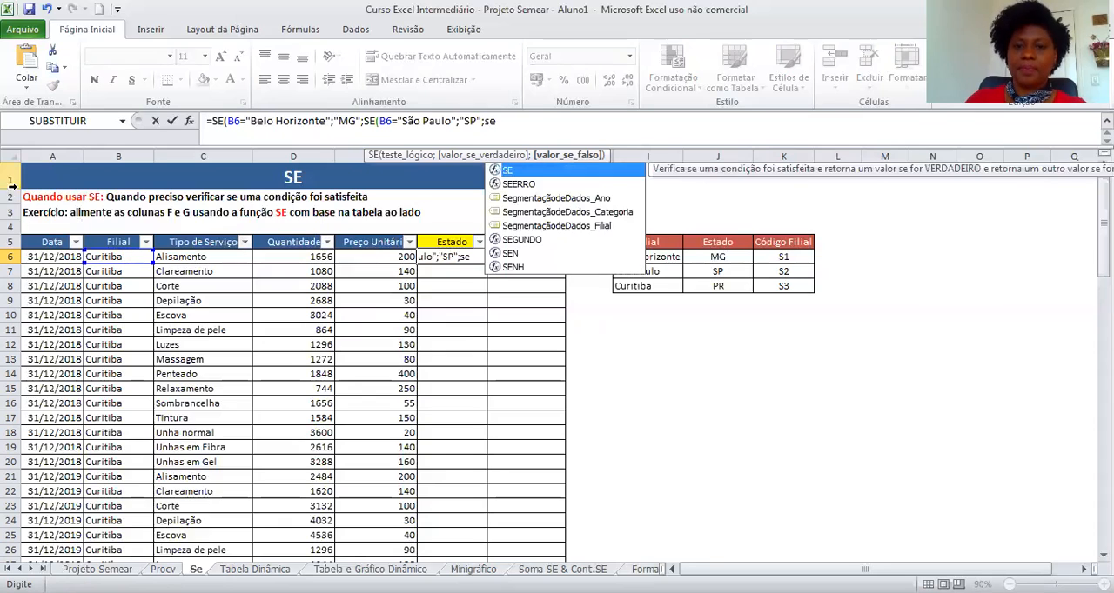
double_click(542, 172)
left_click(122, 257)
type("=\"")
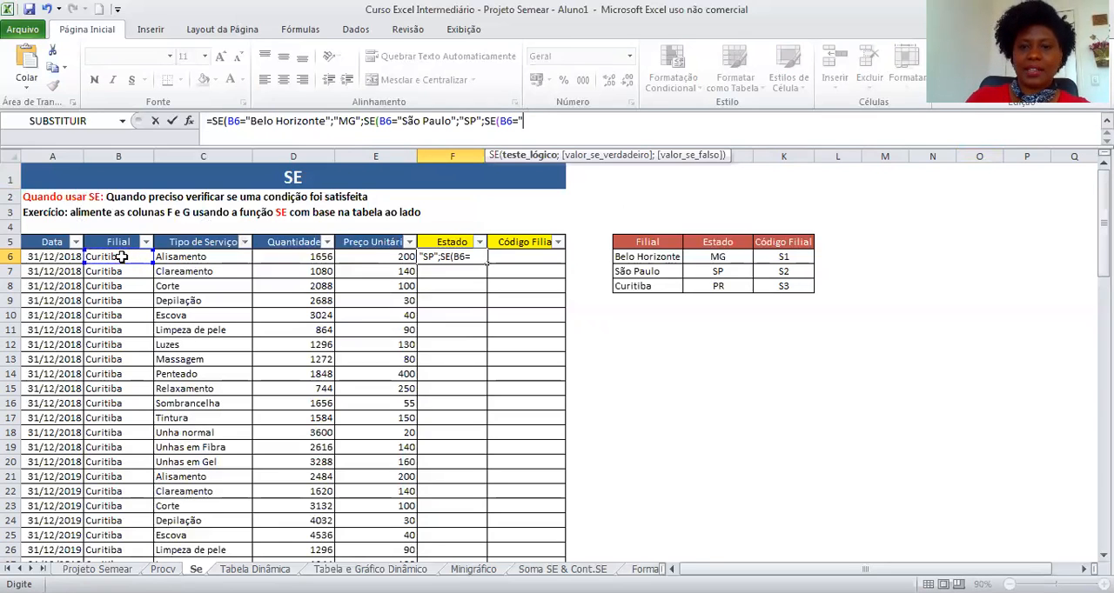
type("Curit")
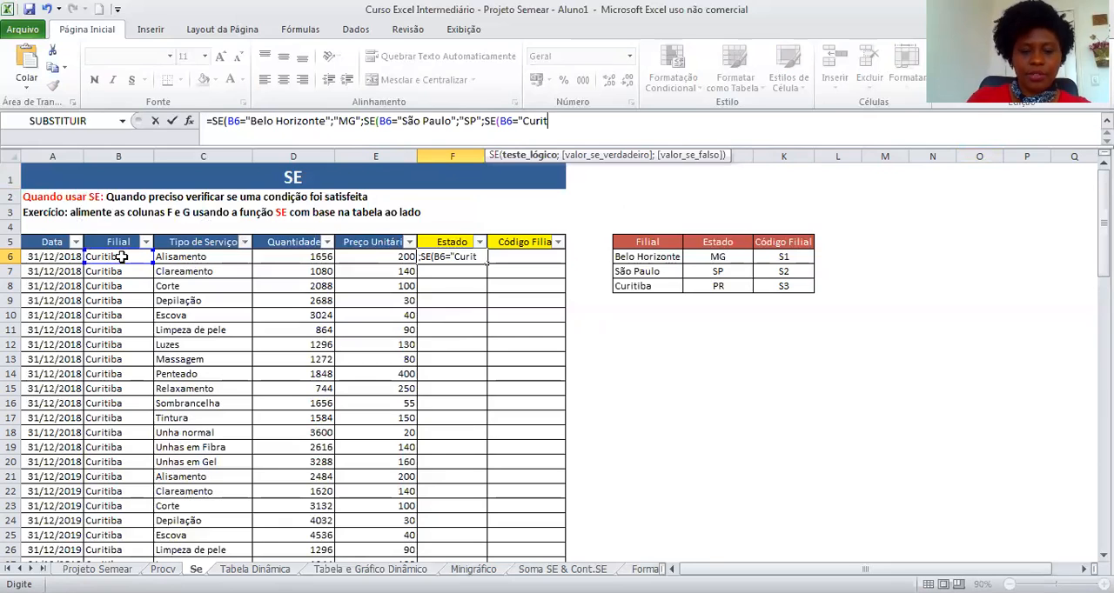
type("iba\"")
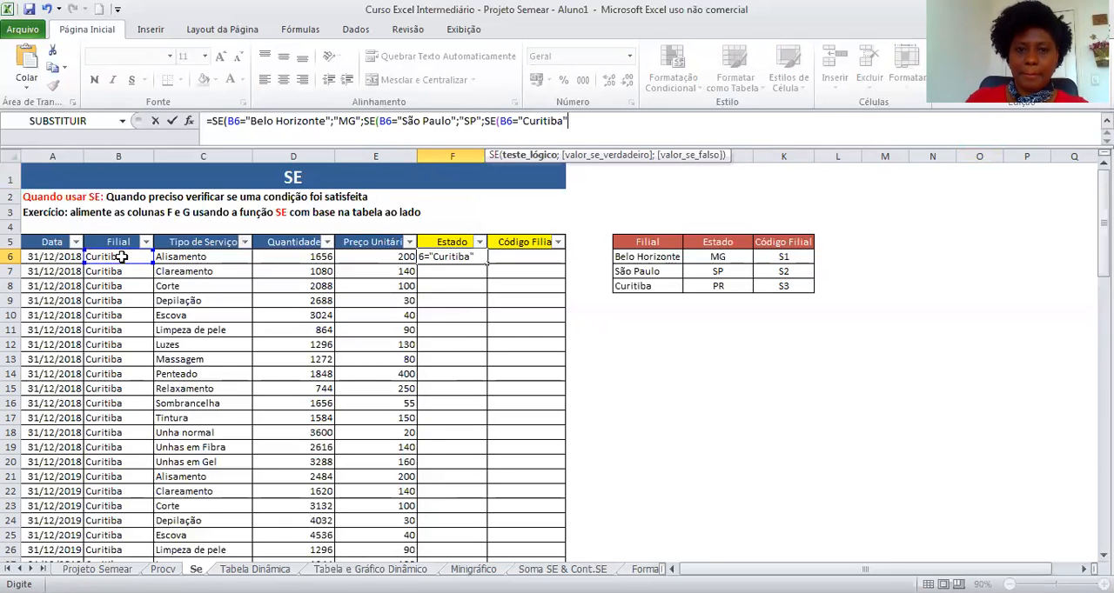
type(";\"")
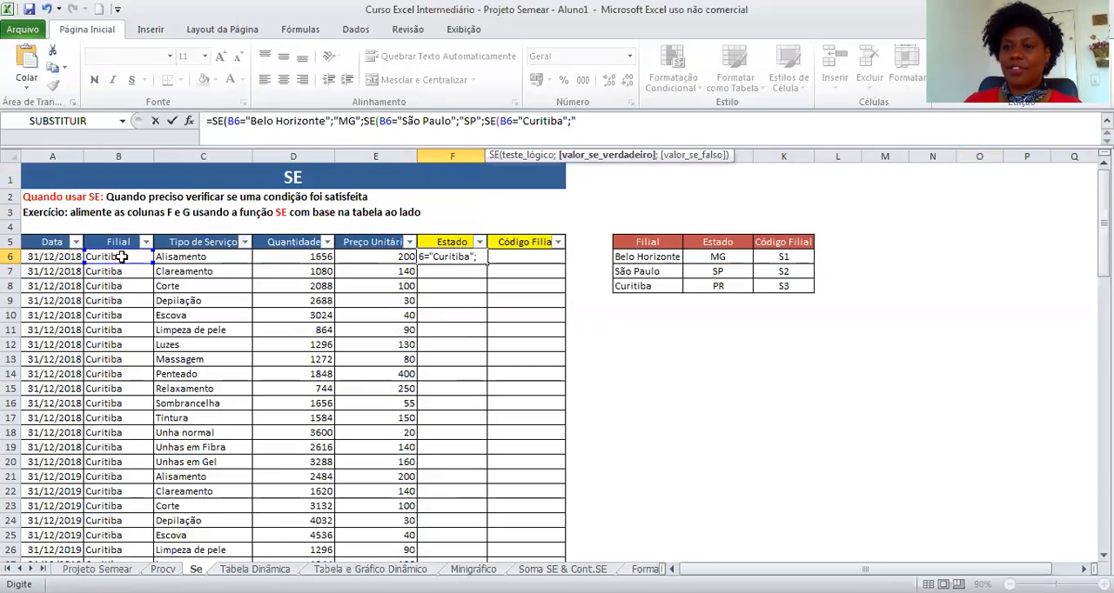
type("PR\"")
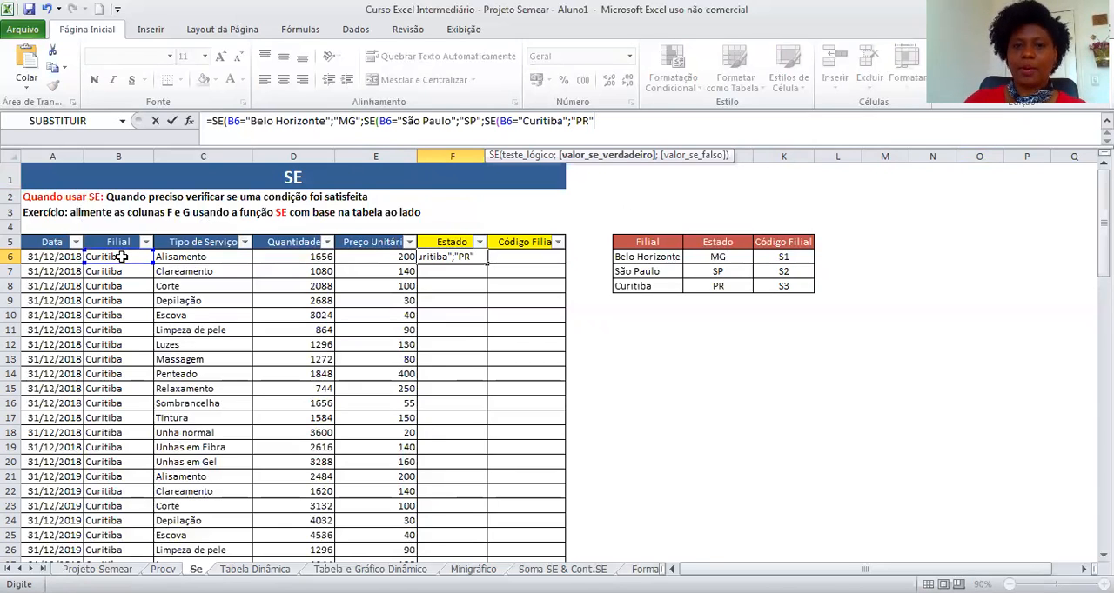
type(";")
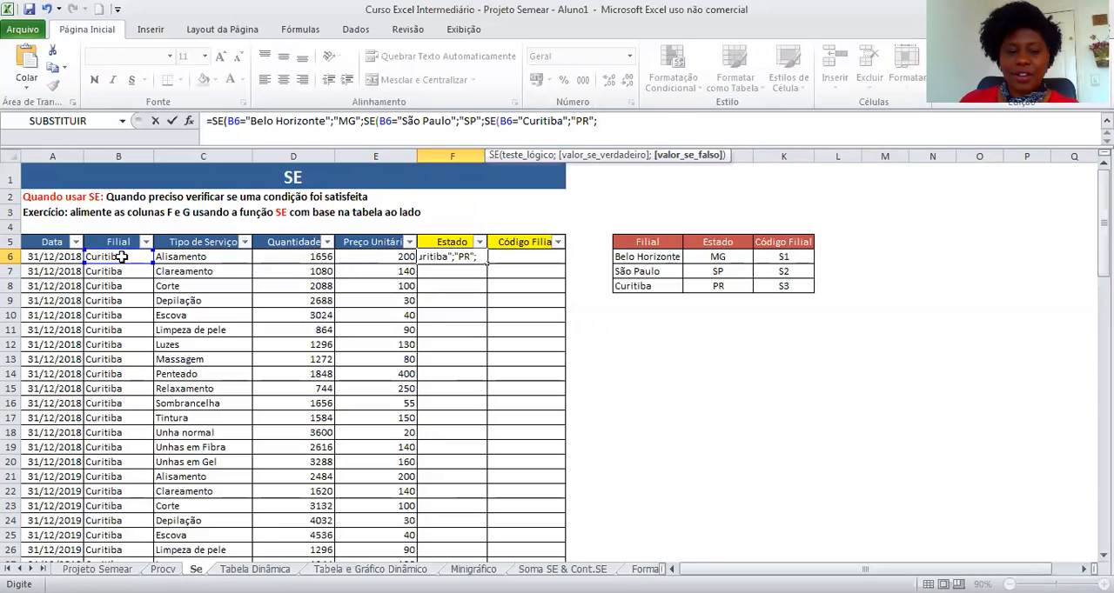
type("\"Outro\"")
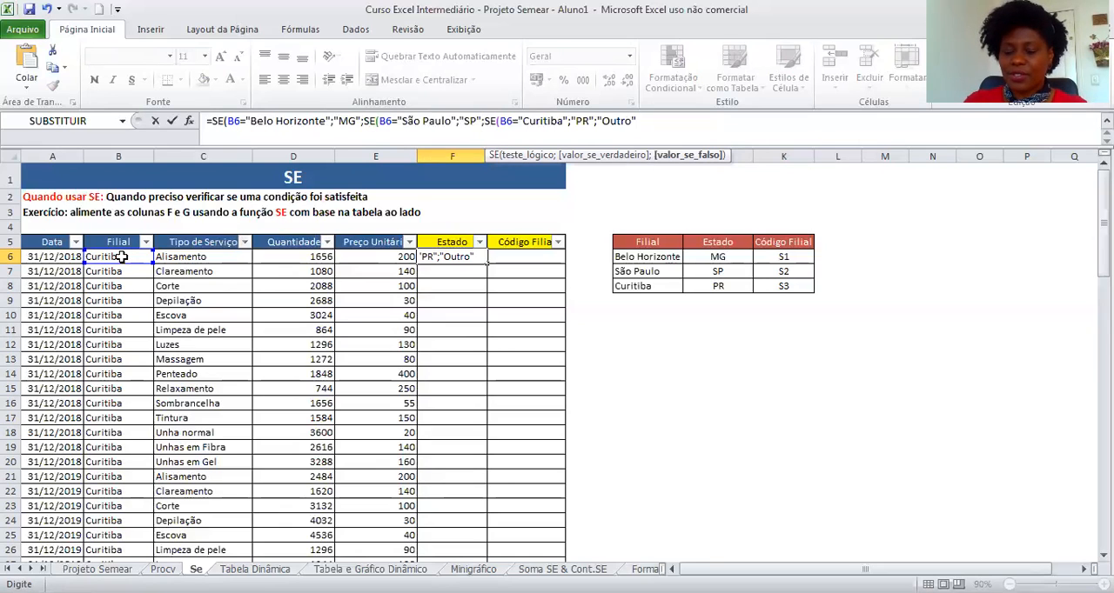
type(")")
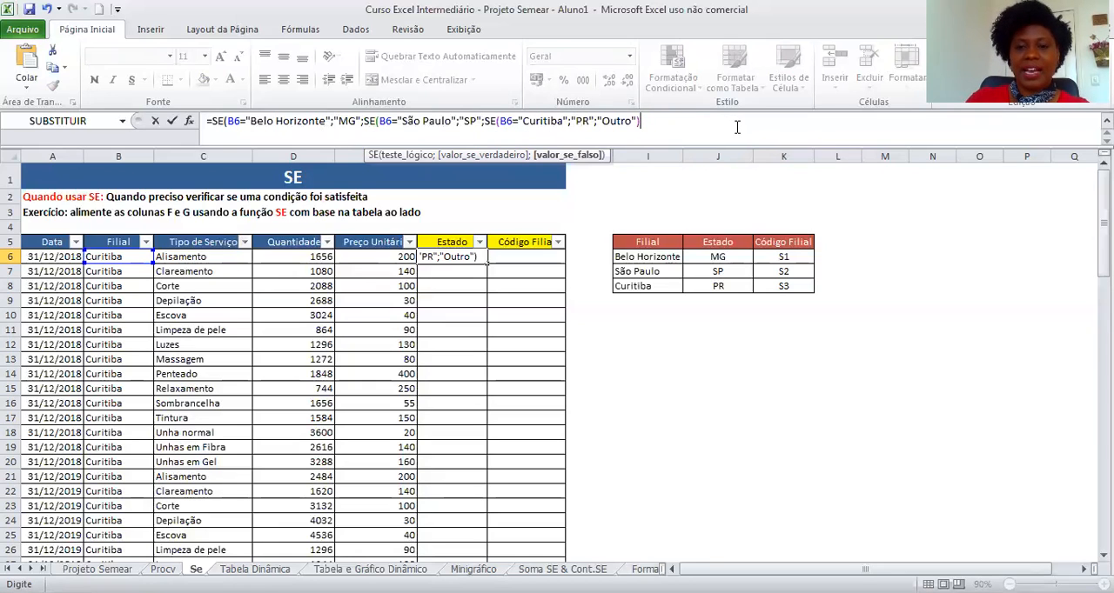
type(")")
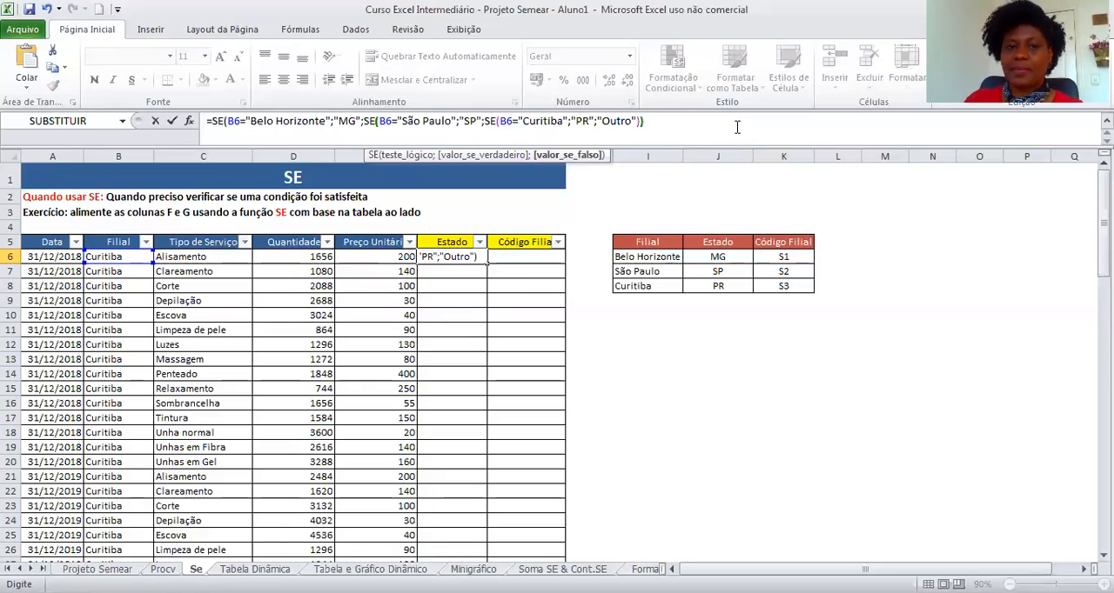
type(")")
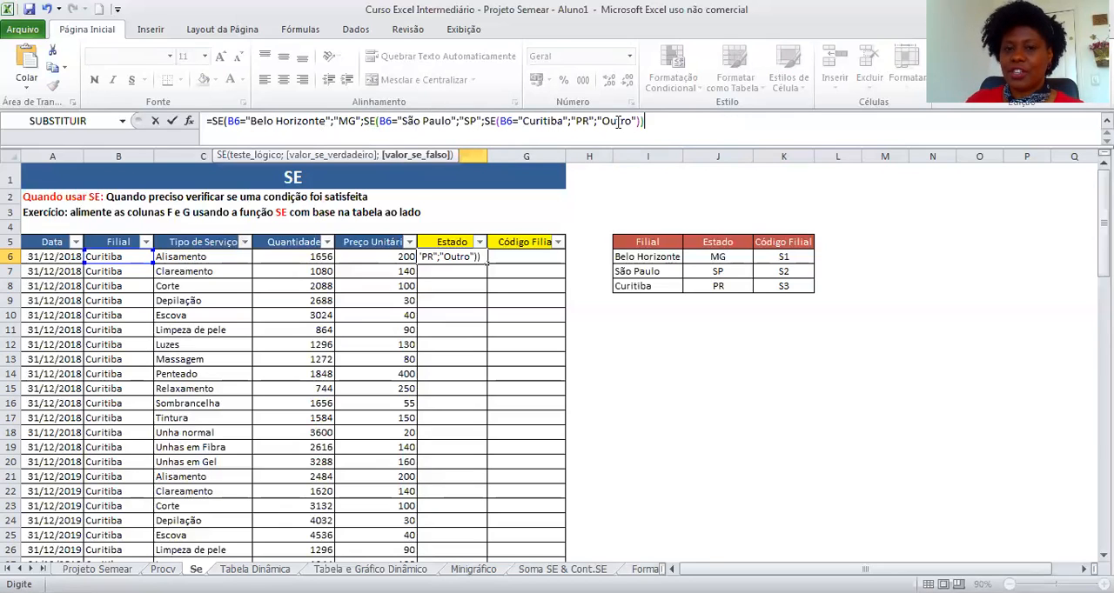
left_click(804, 128)
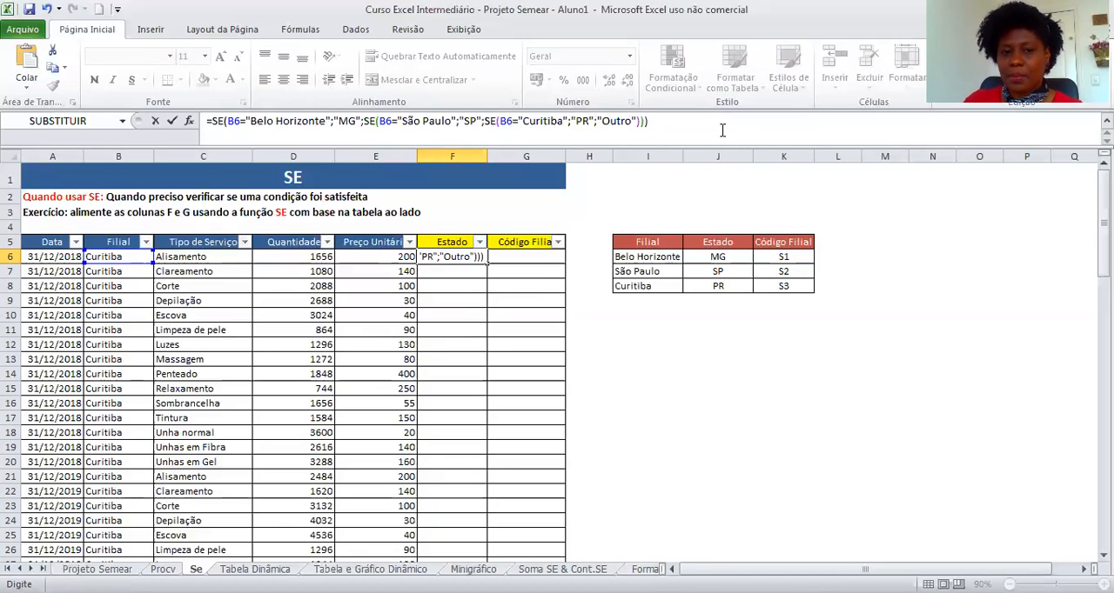
key("Return")
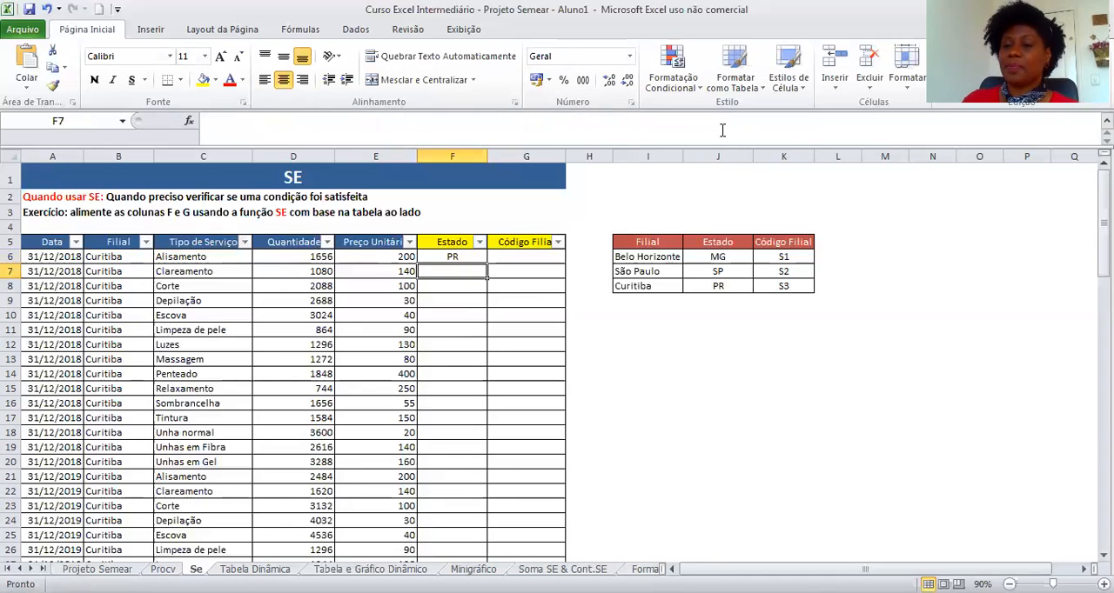
Fill the F6 Estado formula down the whole column.
left_click(474, 257)
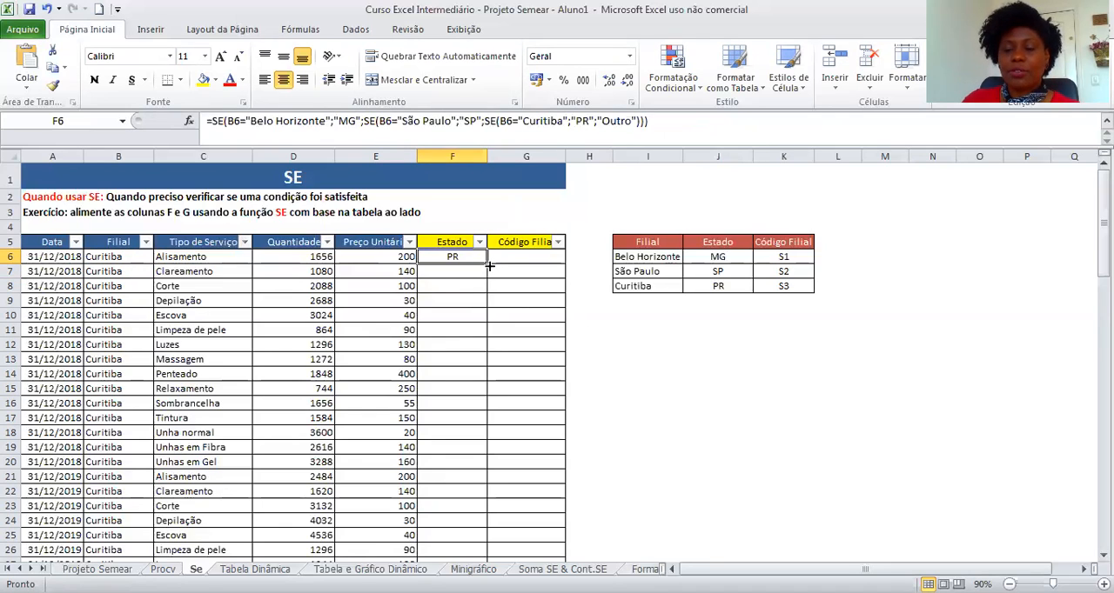
double_click(488, 264)
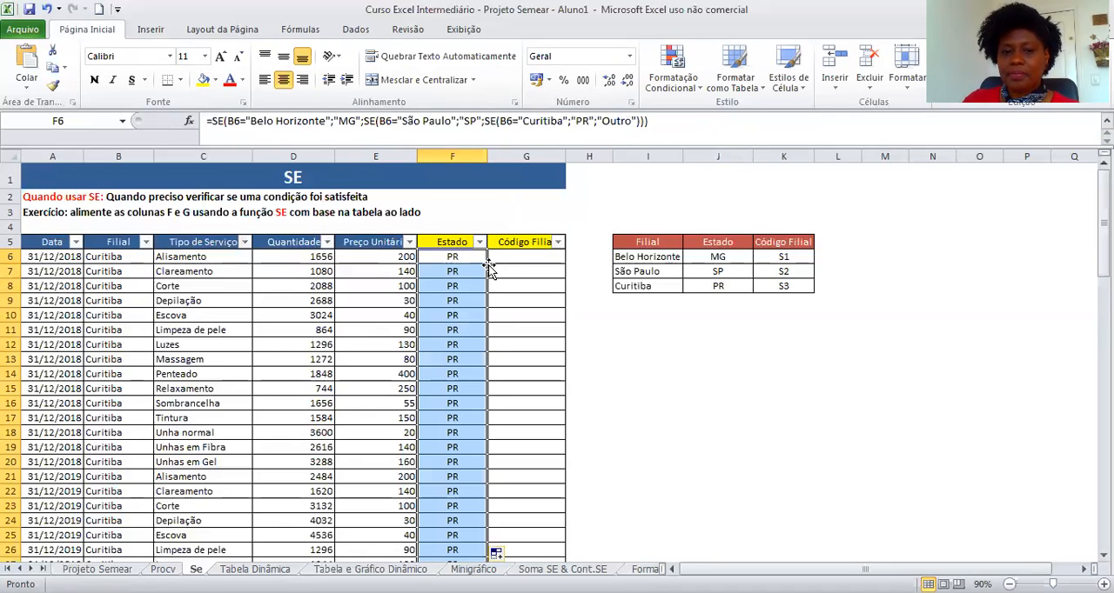
scroll(423, 383, "down", 20)
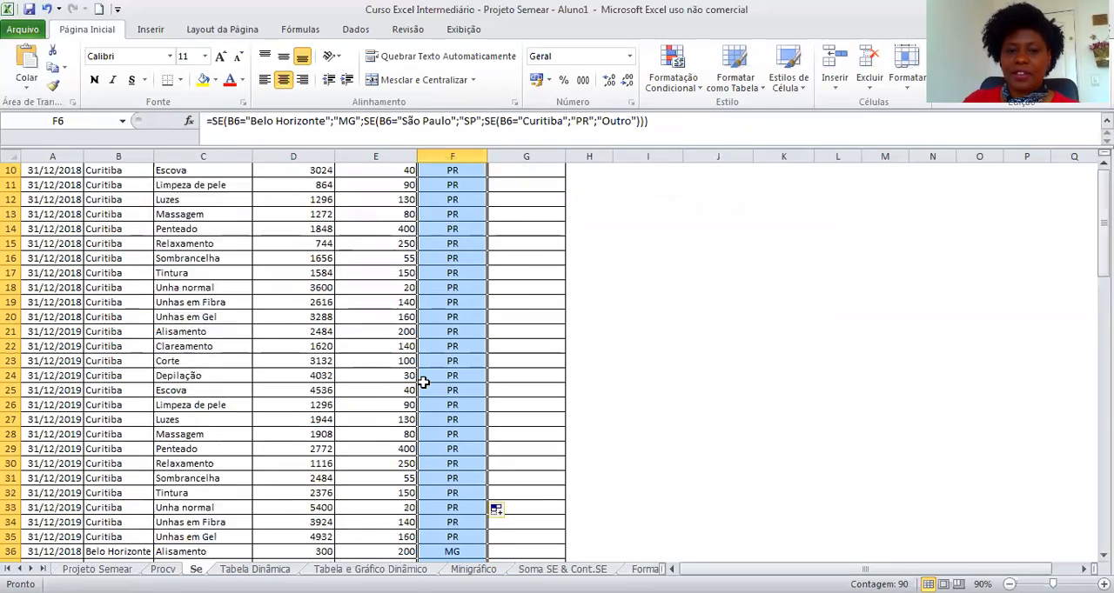
scroll(422, 383, "up", 20)
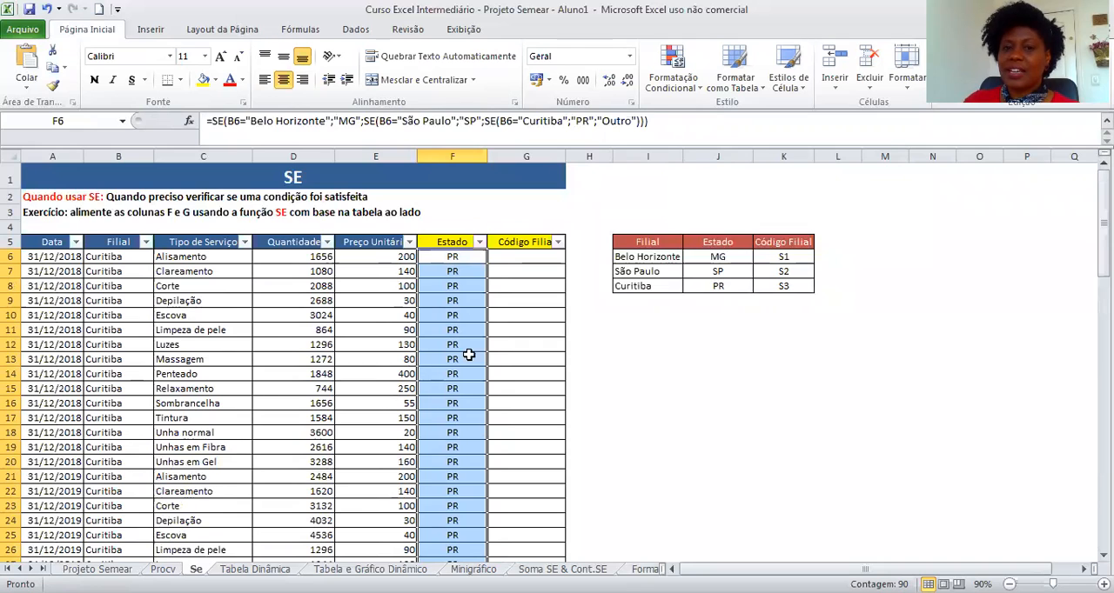
Try changing F10's third condition city to "Rio de janeiro", then undo that edit.
left_click(863, 360)
left_click(463, 261)
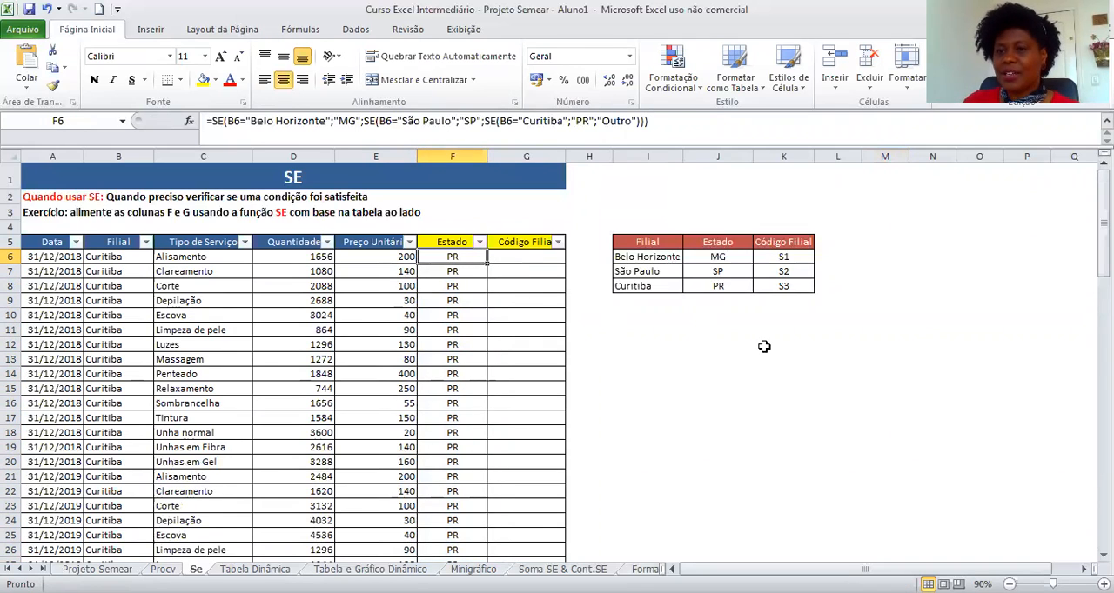
left_click(454, 316)
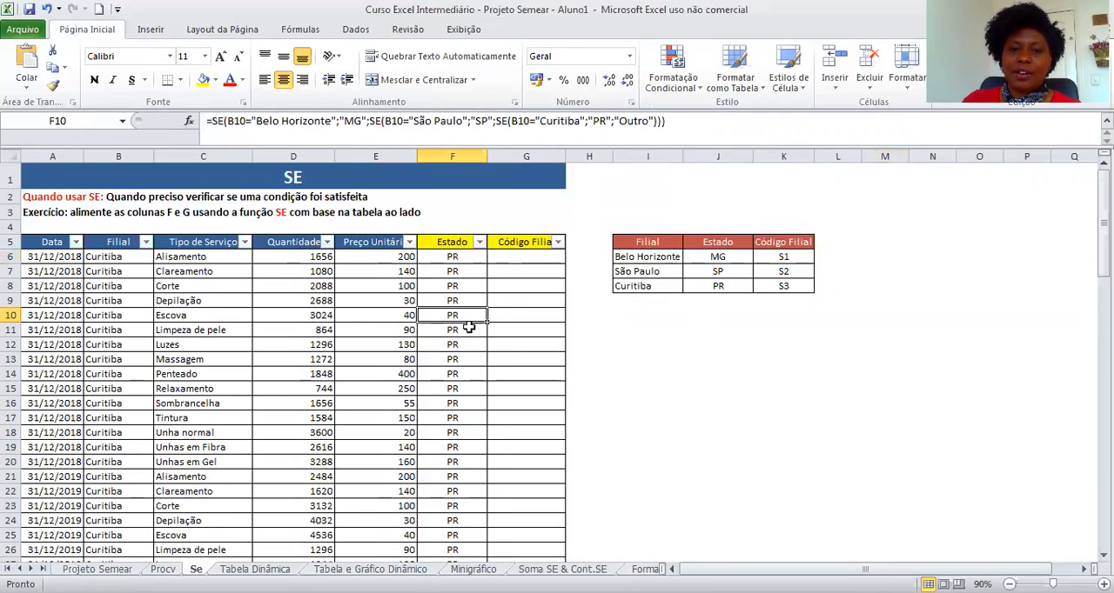
left_click(581, 121)
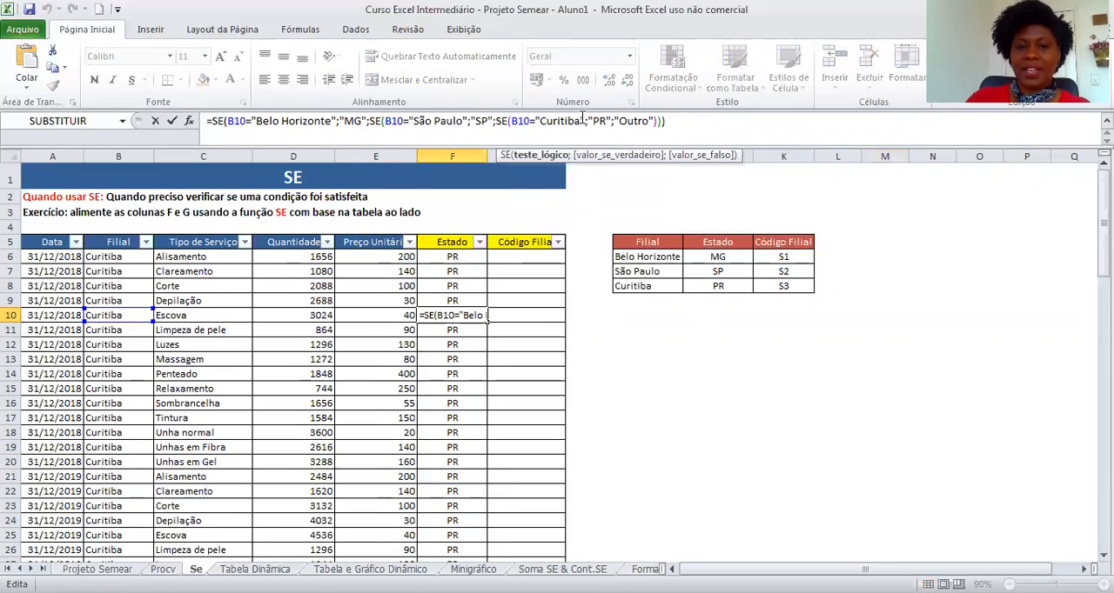
key("BackSpace")
key("BackSpace")
key("BackSpace")
key("BackSpace")
key("BackSpace")
key("BackSpace")
key("BackSpace")
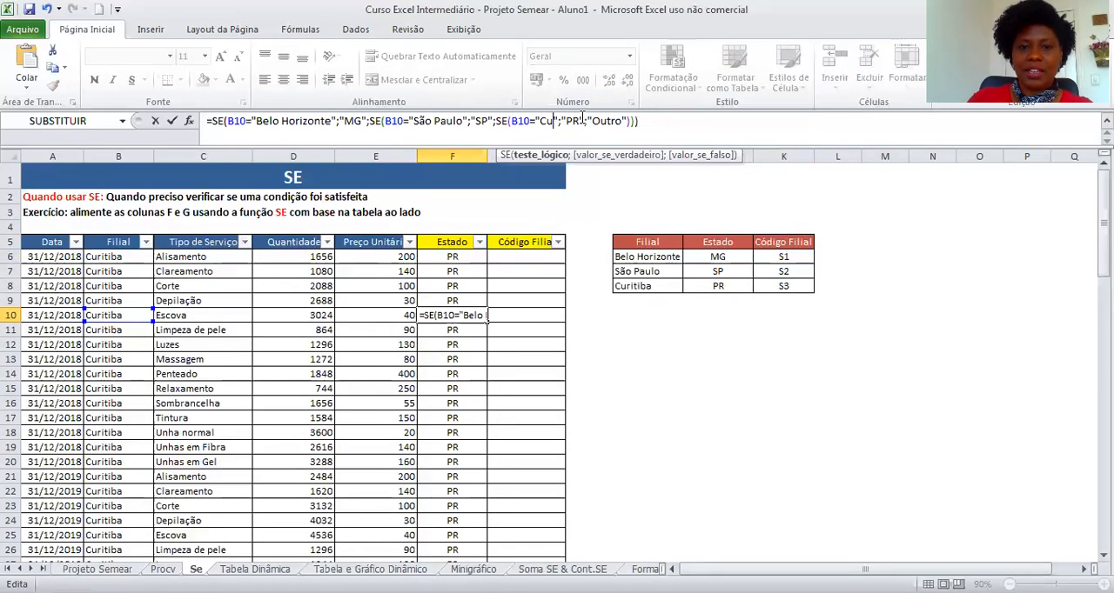
key("BackSpace")
type("Ri")
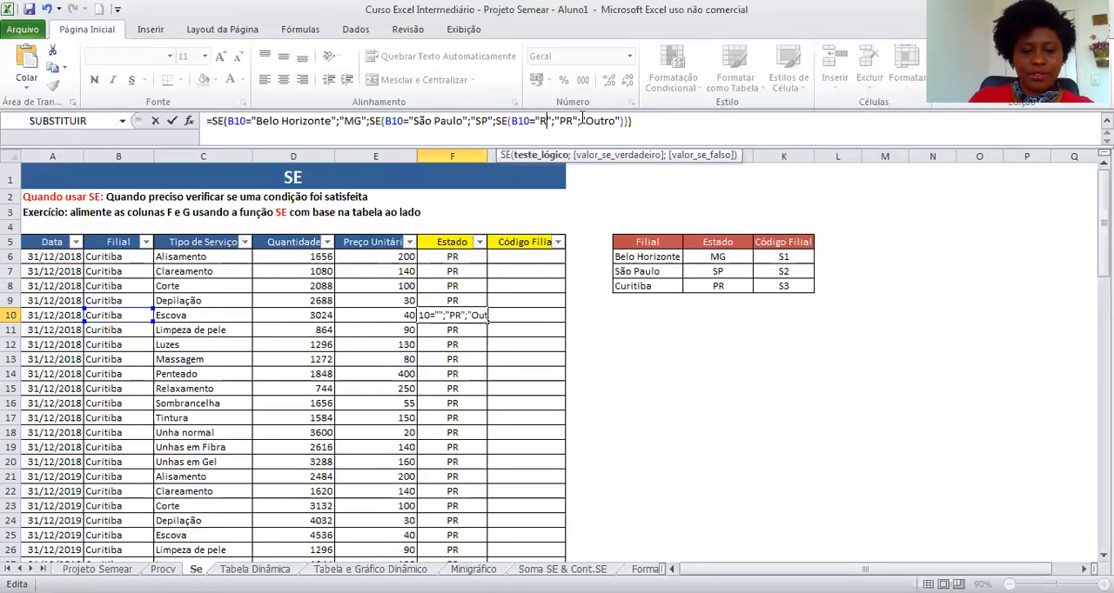
type("o de janei")
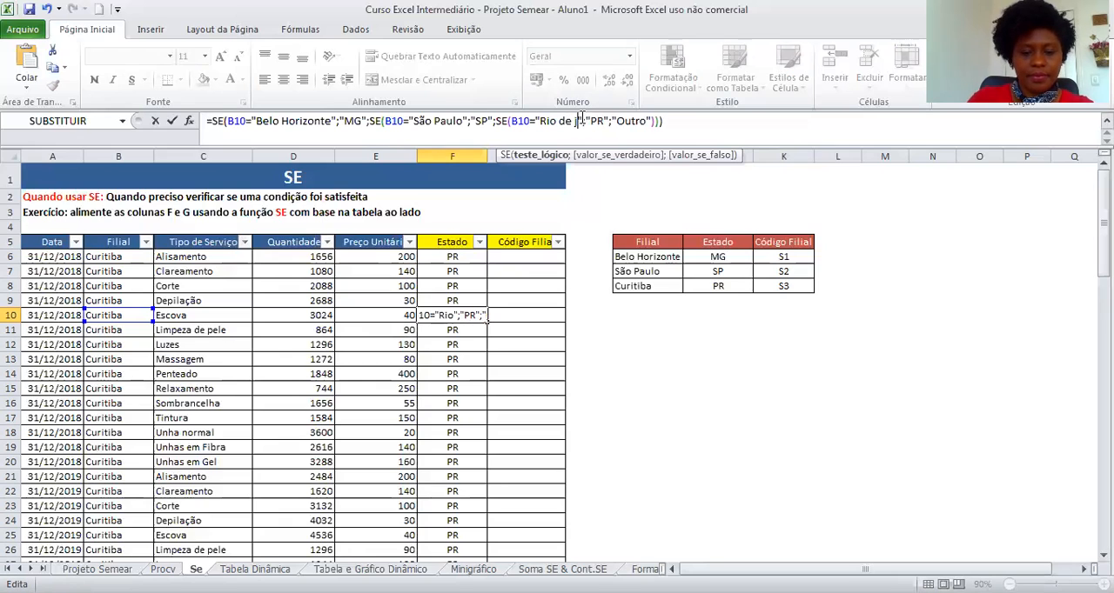
key("BackSpace")
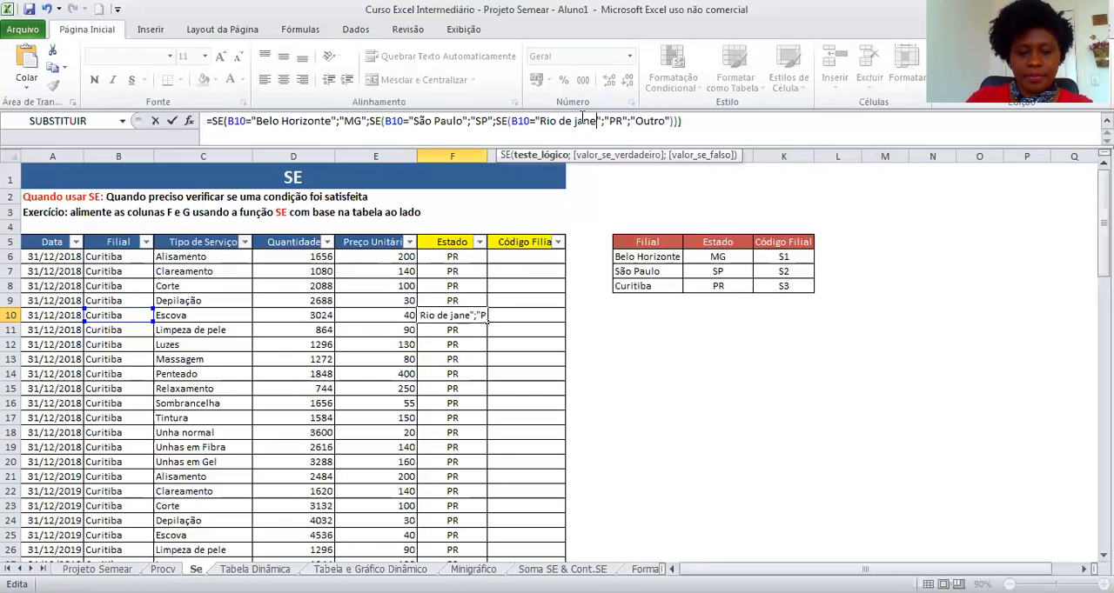
type("iro")
key("Return")
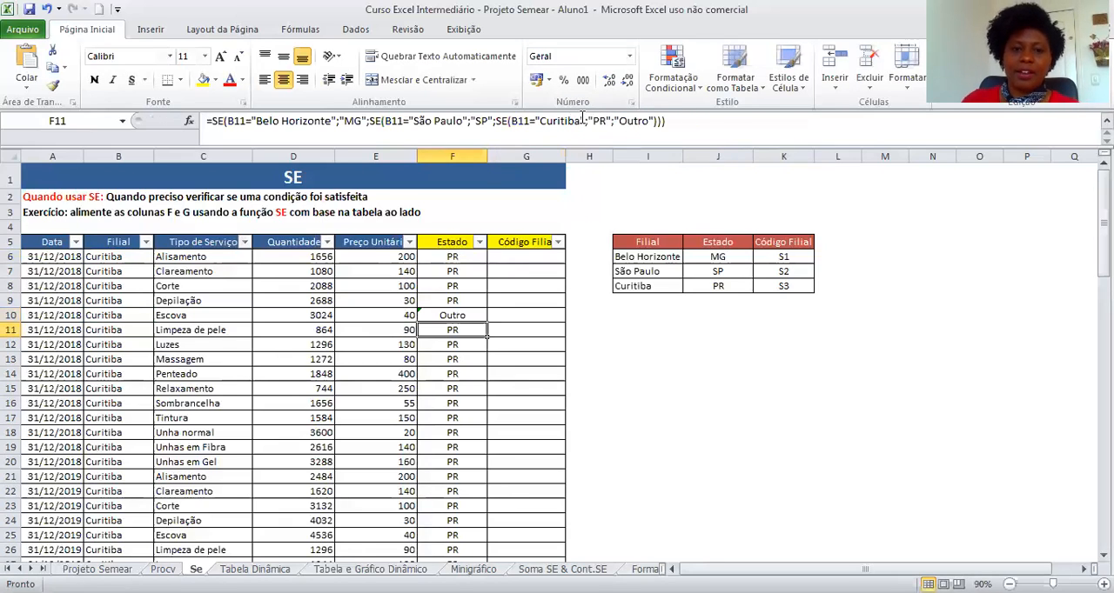
left_click(480, 319)
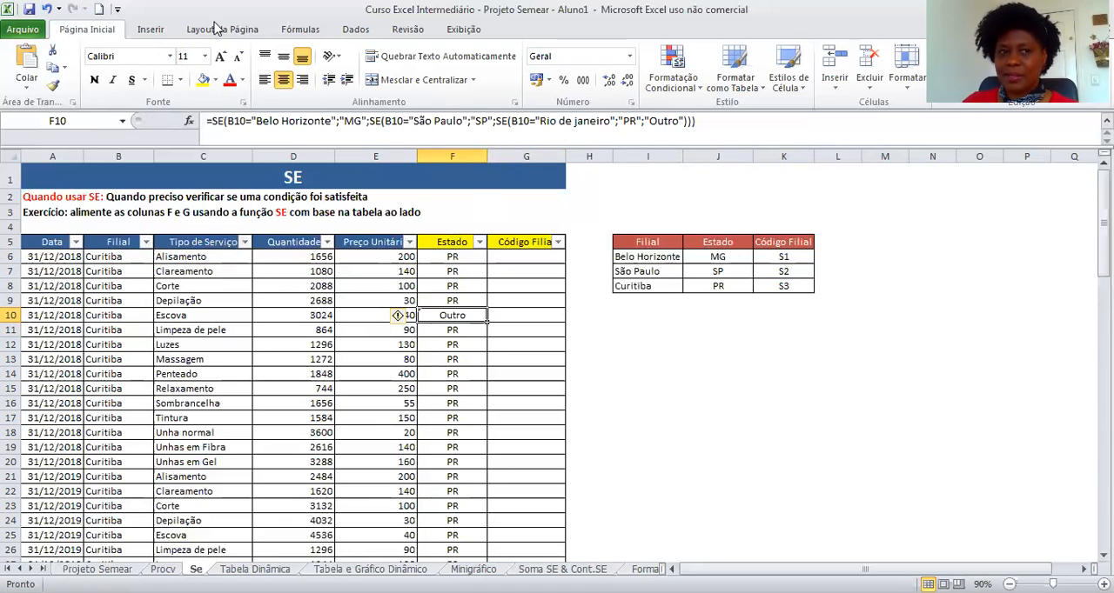
left_click(46, 8)
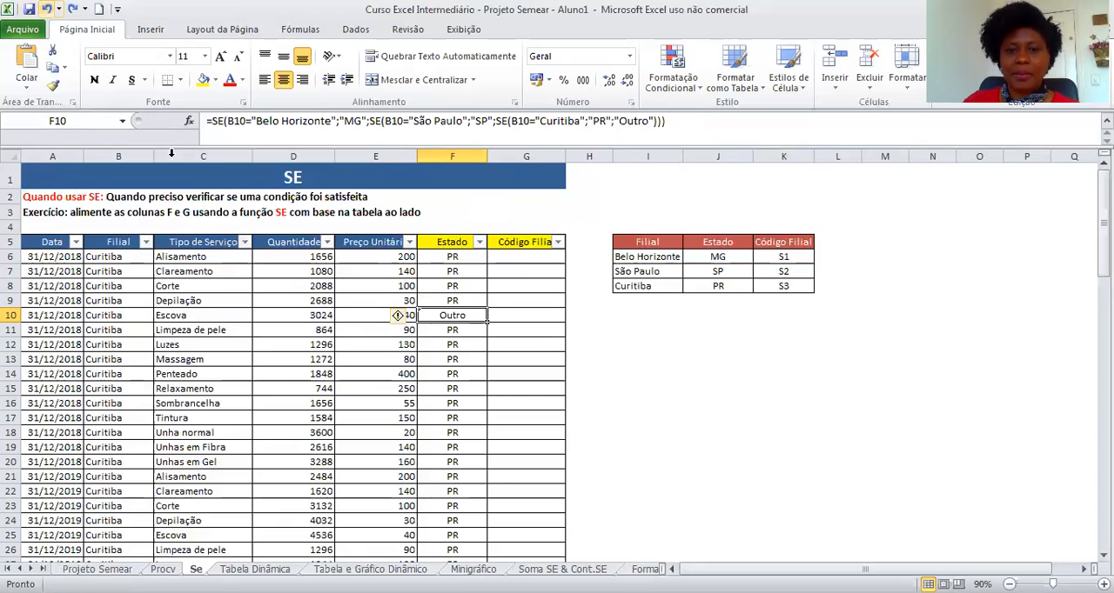
Copy the nested SE formula from F6 and paste it into G6 as the Código Filial formula.
left_click(759, 372)
left_click(526, 256)
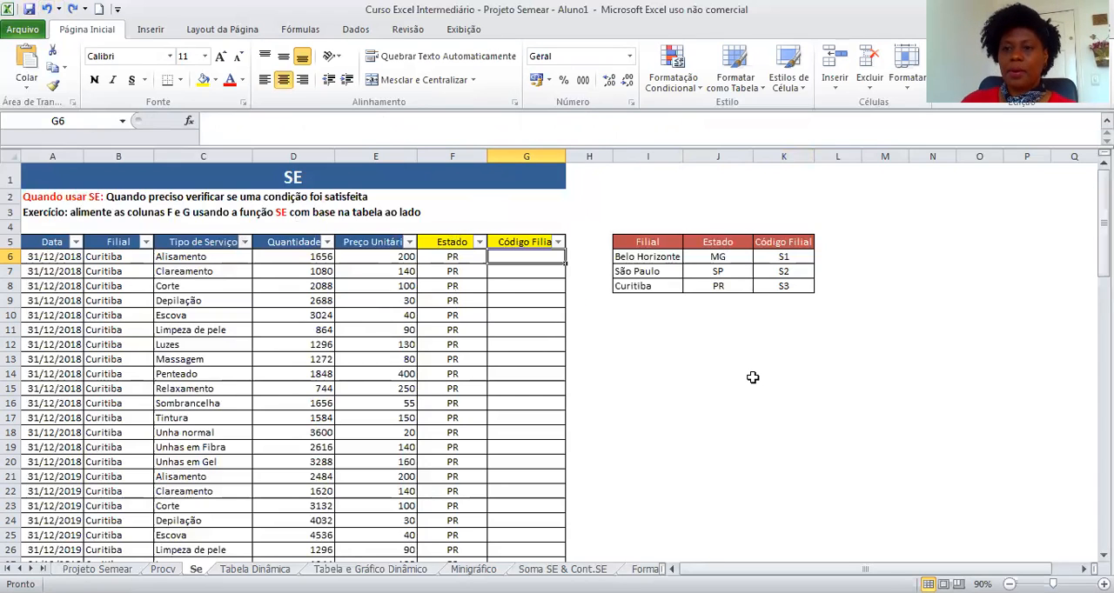
left_click(451, 254)
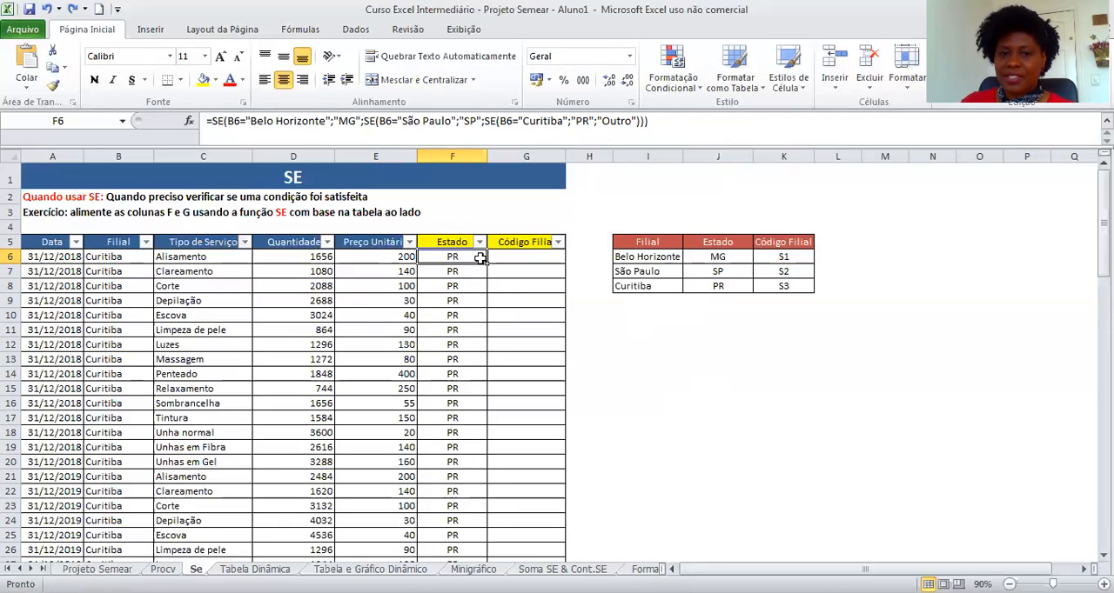
left_click_drag(666, 123, 199, 124)
key("ctrl+c")
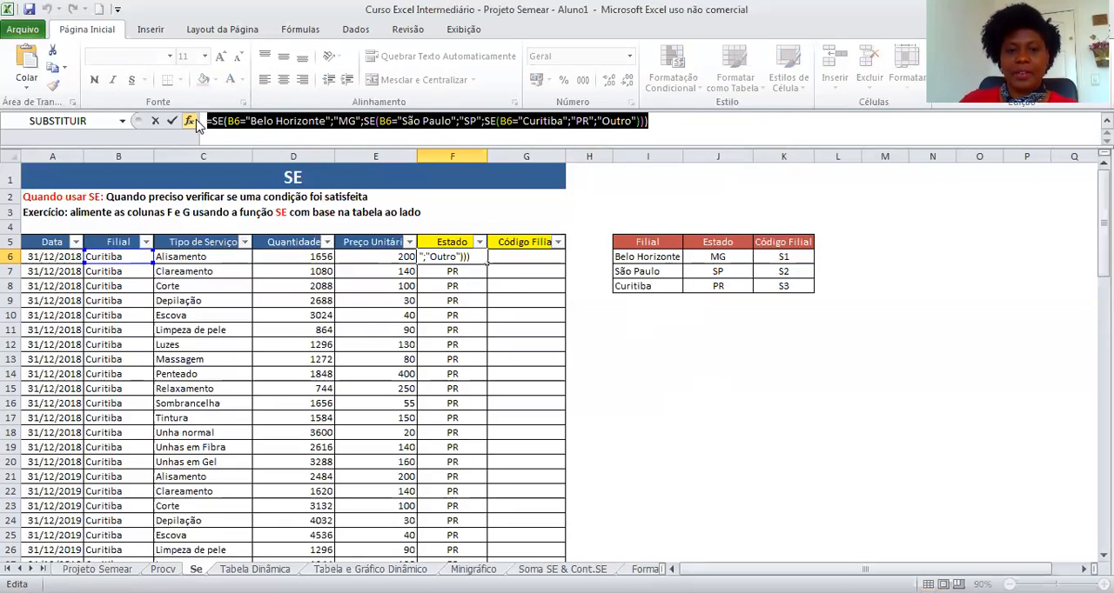
key("Escape")
left_click(510, 258)
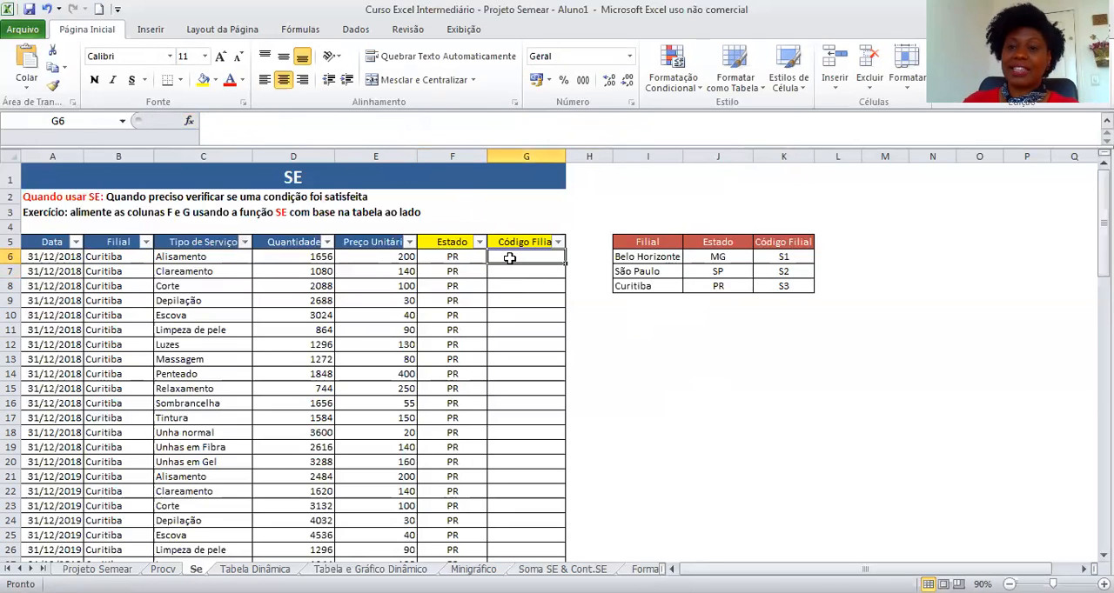
left_click(380, 124)
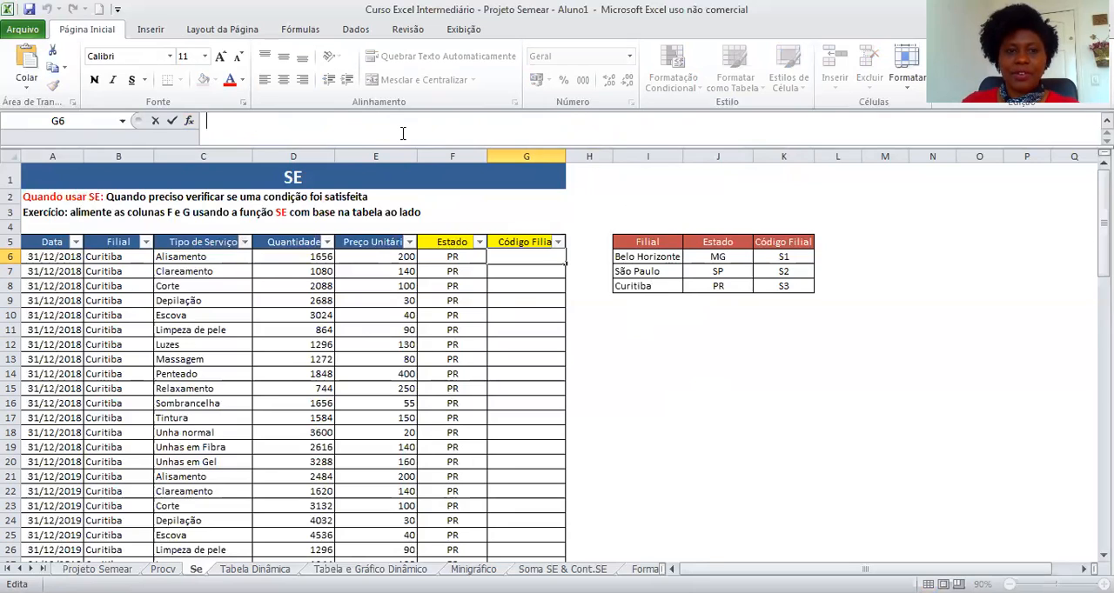
key("ctrl+v")
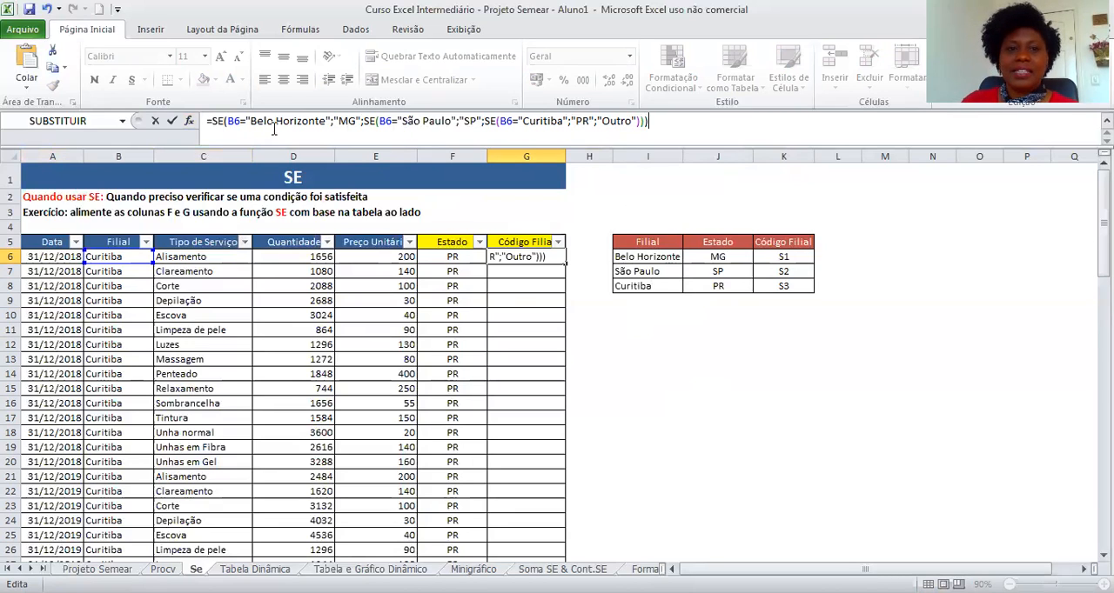
In G6, replace the returned values with "S1", "S2" and "S3" for the three branches and confirm the formula.
left_click(355, 120)
key("BackSpace")
key("BackSpace")
type("S1")
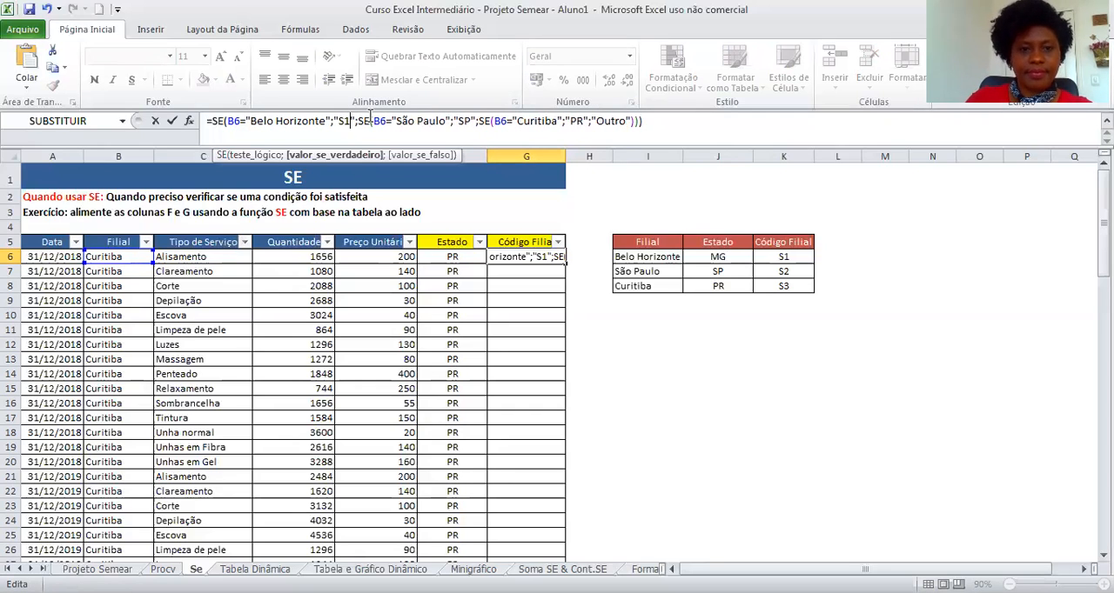
left_click(470, 119)
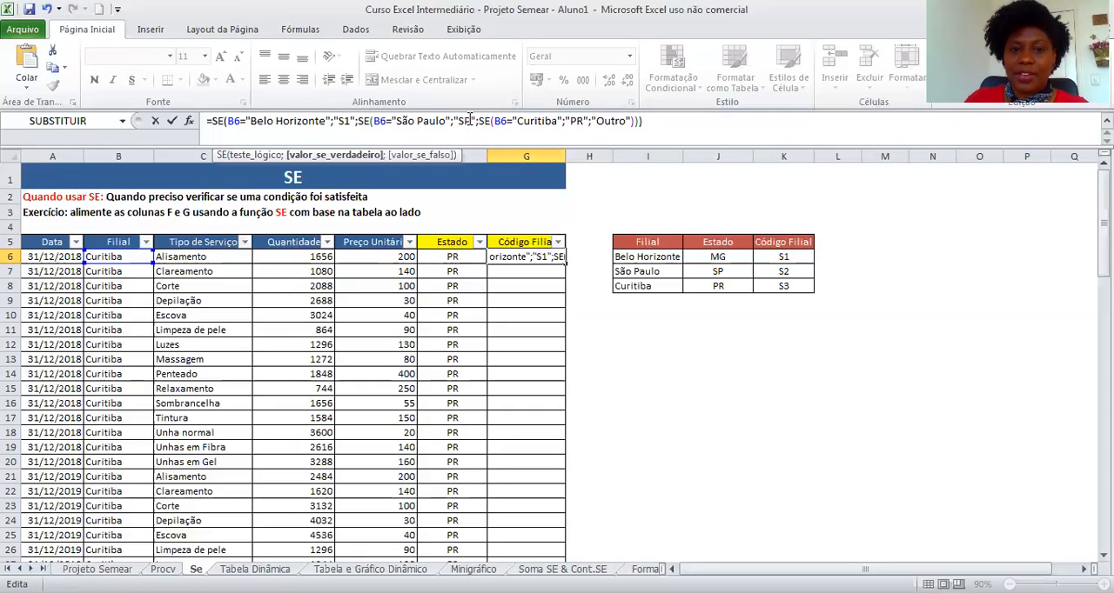
key("BackSpace")
type("2")
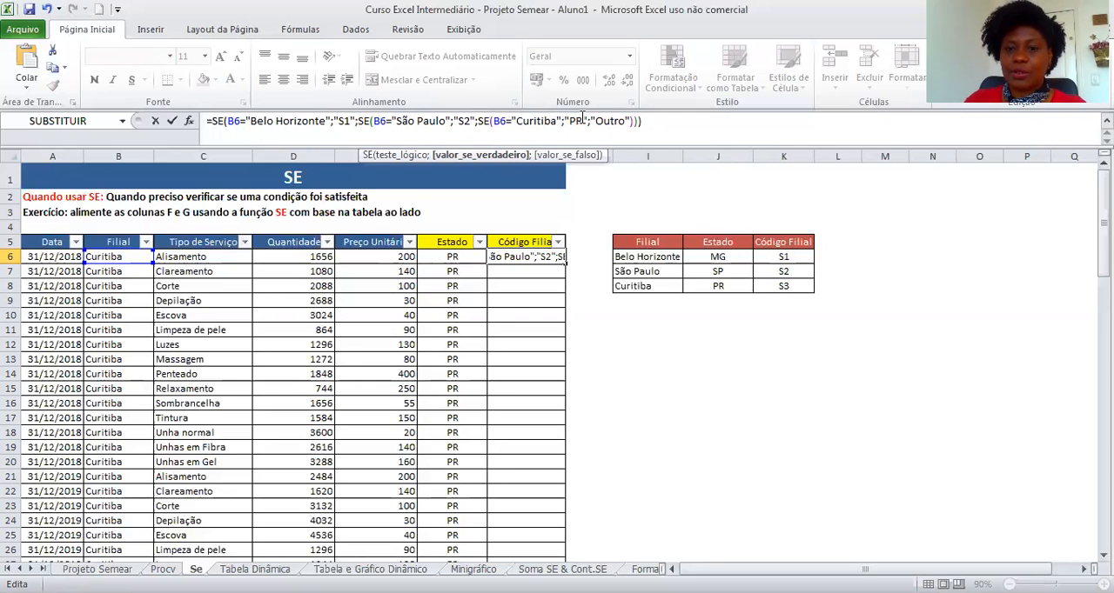
left_click(581, 119)
key("BackSpace")
key("BackSpace")
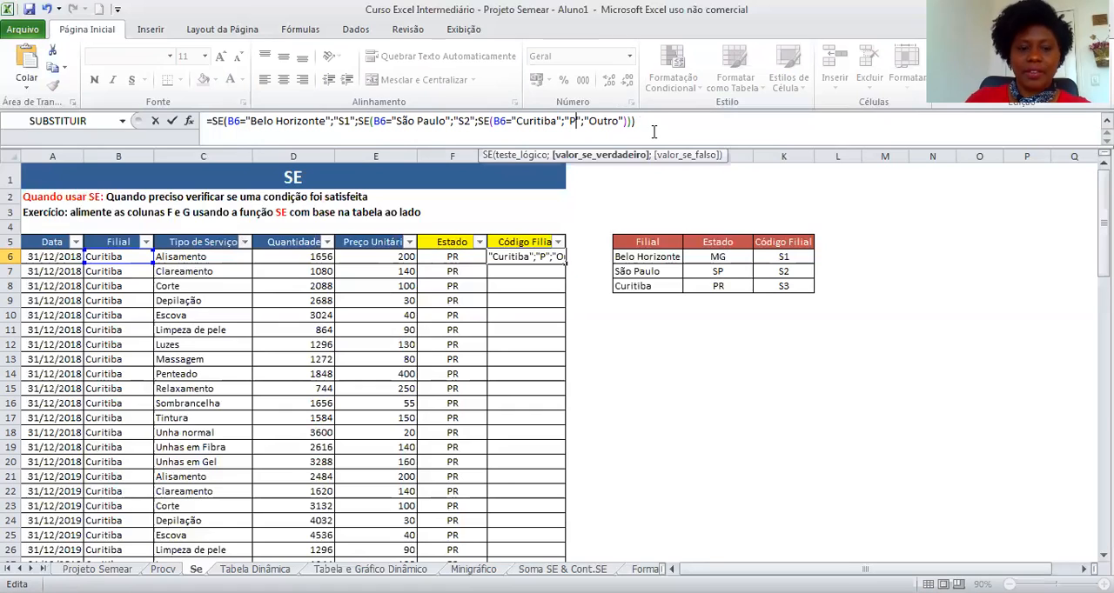
type("s3")
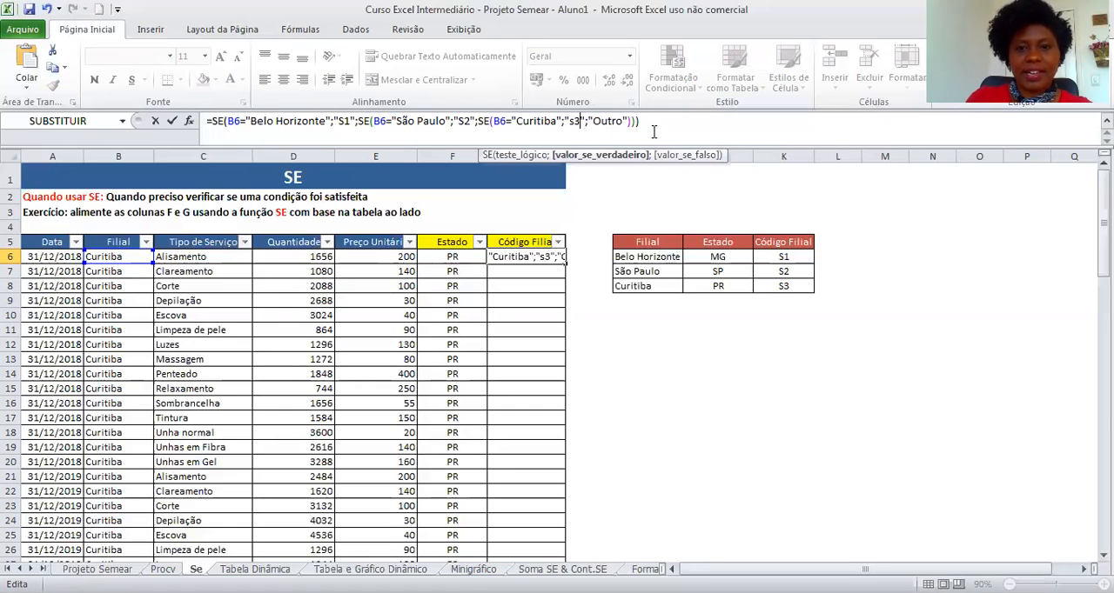
key("BackSpace")
key("BackSpace")
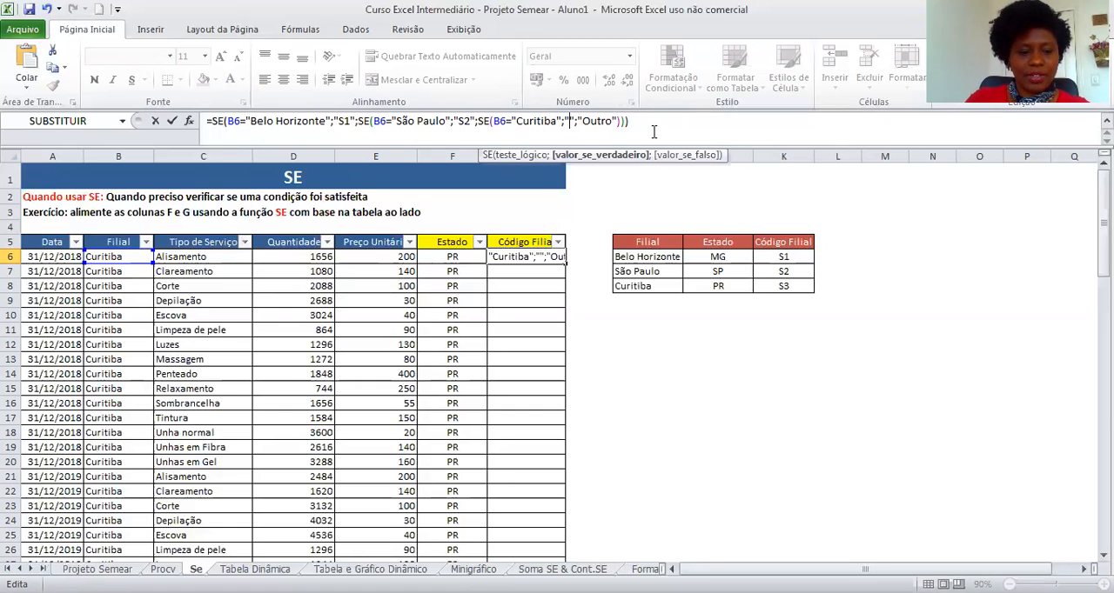
type("S")
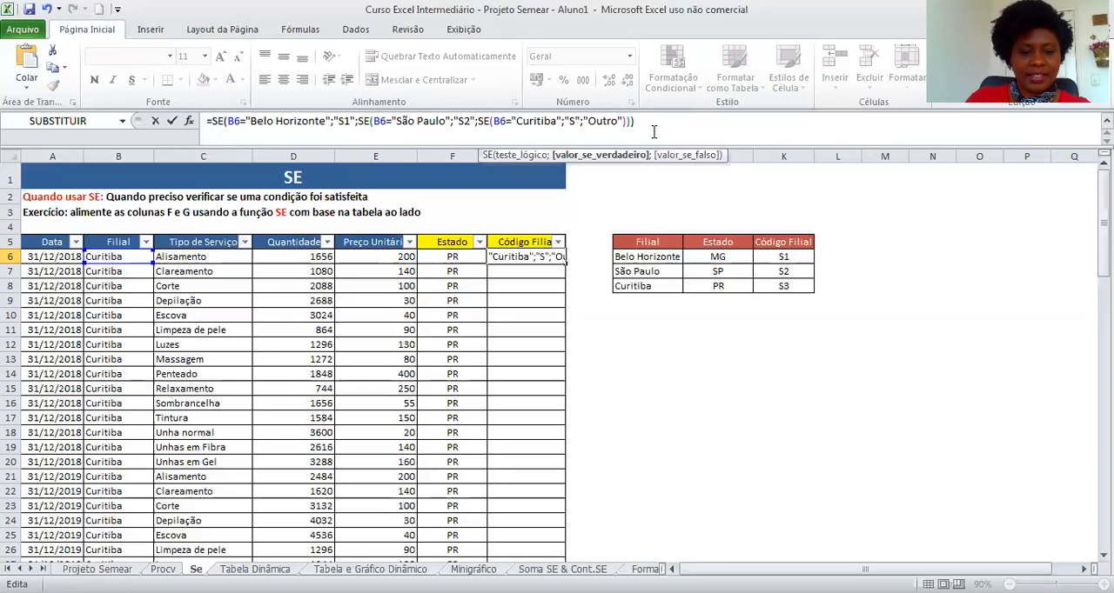
type("3")
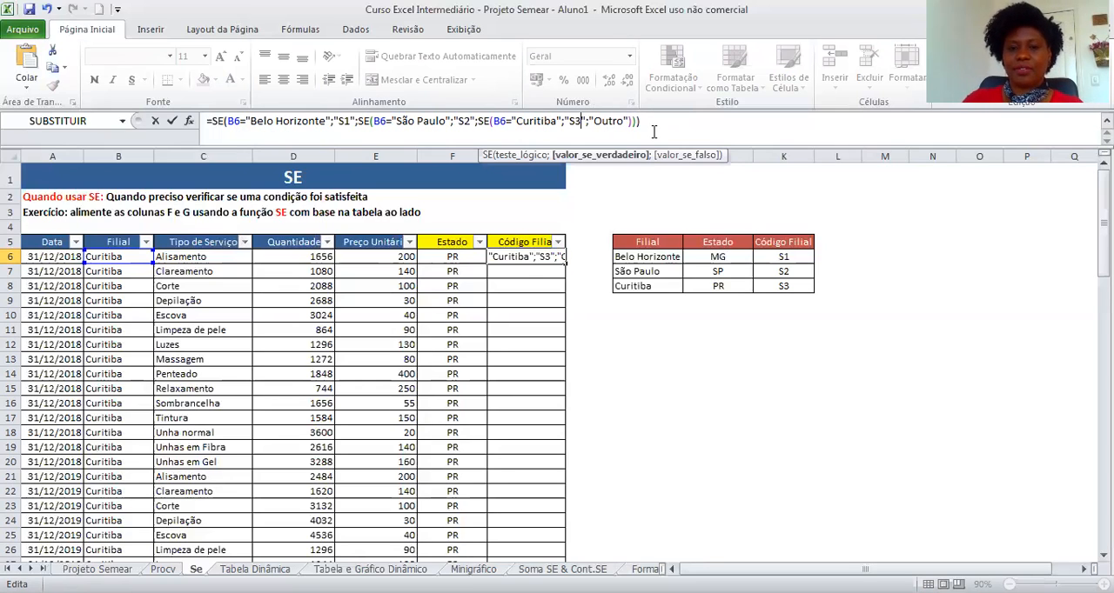
key("Return")
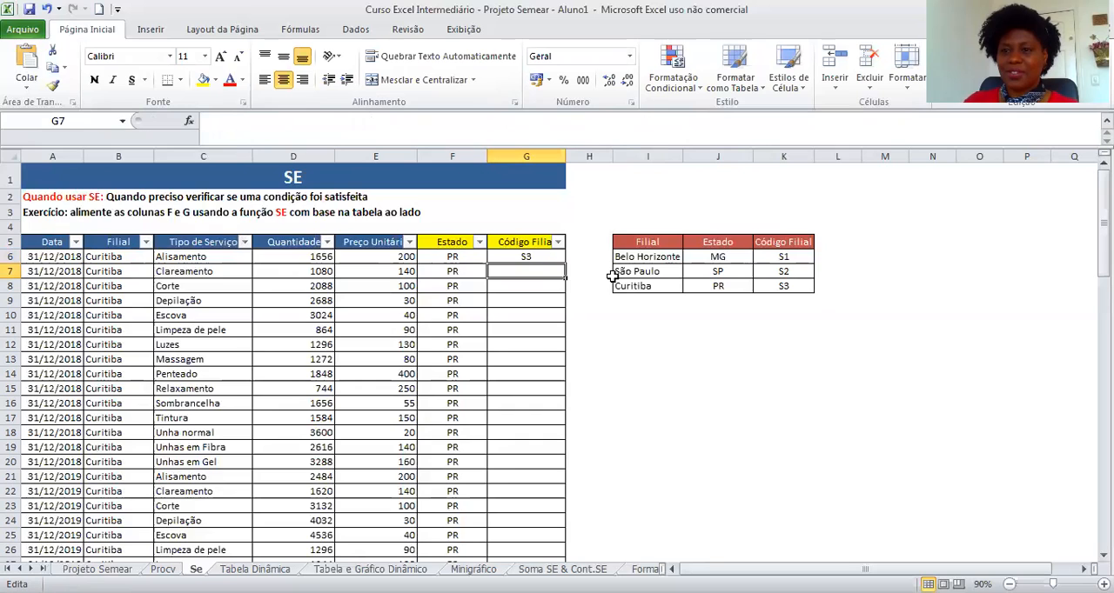
Fill the G6 Código Filial formula down the whole column.
left_click(541, 257)
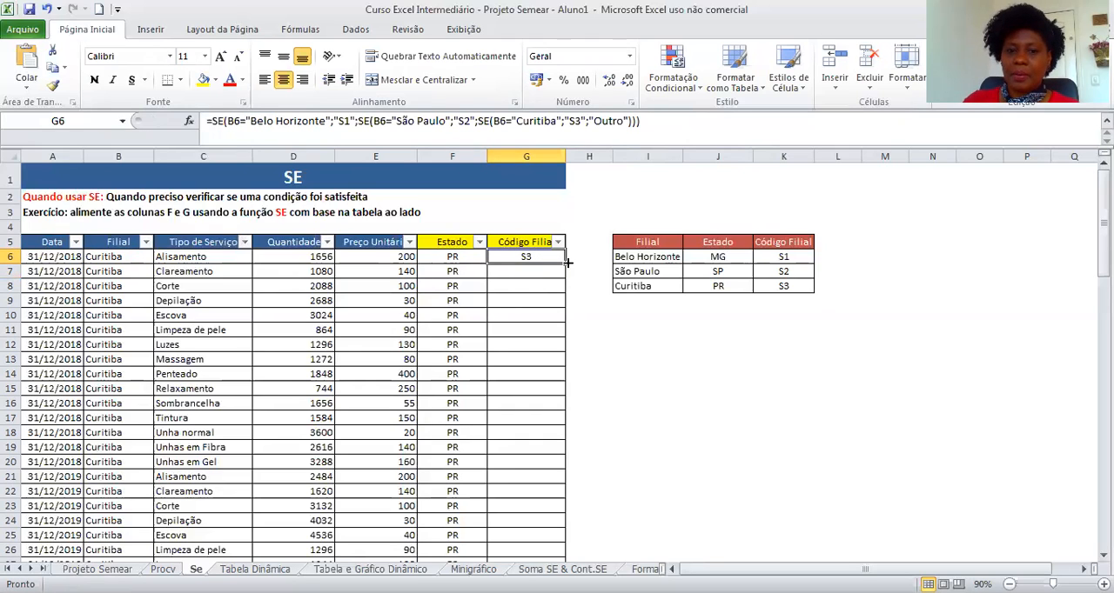
double_click(565, 263)
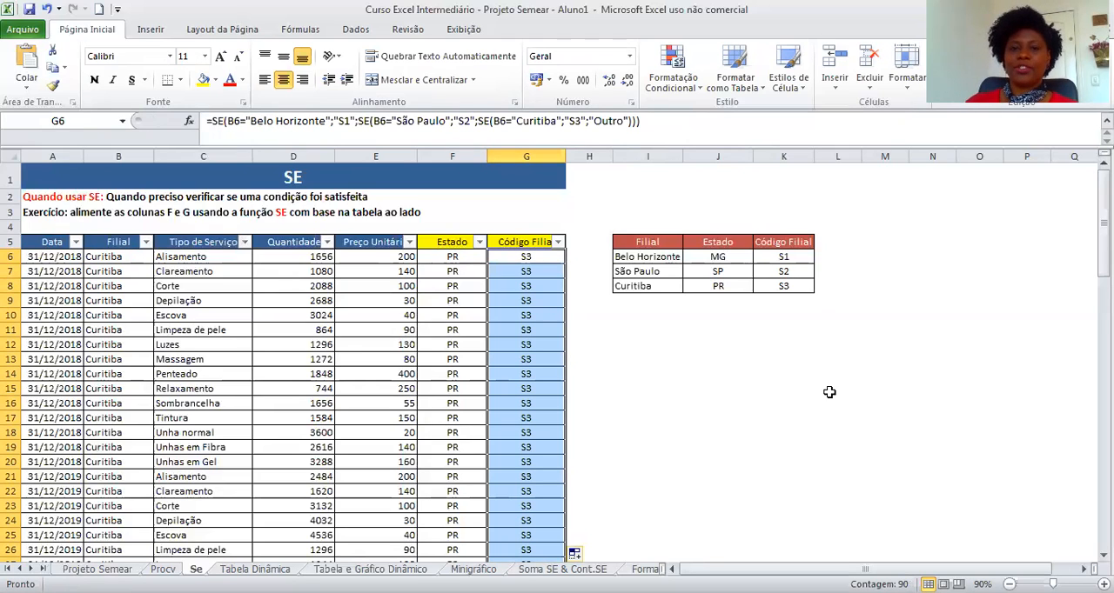
scroll(457, 366, "down", 10)
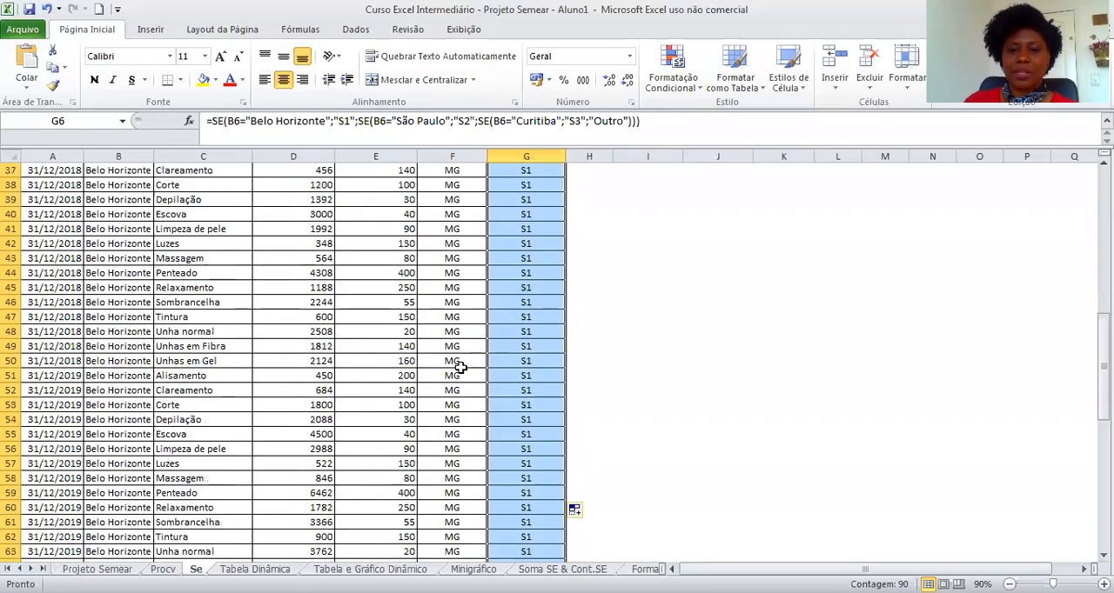
scroll(459, 366, "down", 16)
scroll(459, 367, "up", 19)
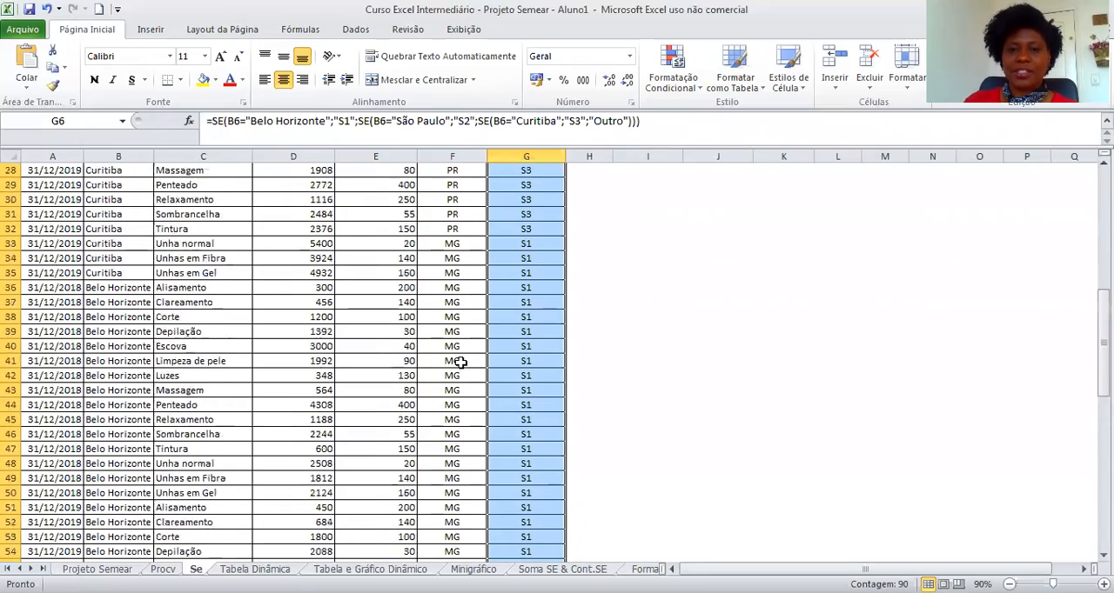
scroll(459, 362, "up", 9)
left_click(800, 385)
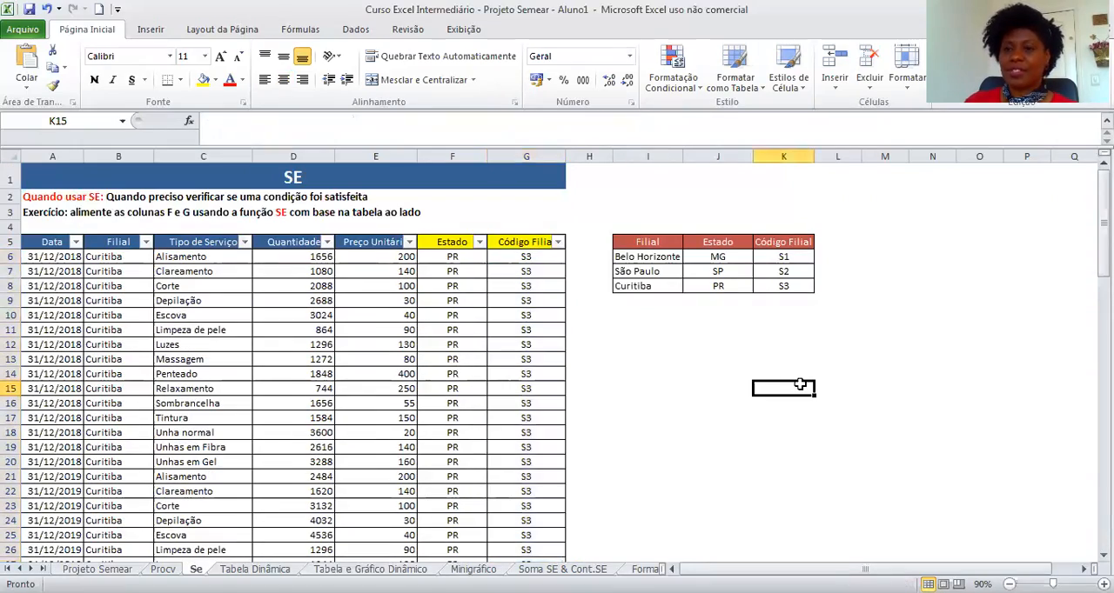
Compare the Estado and Código Filial formulas in F6 and G6.
left_click(459, 255)
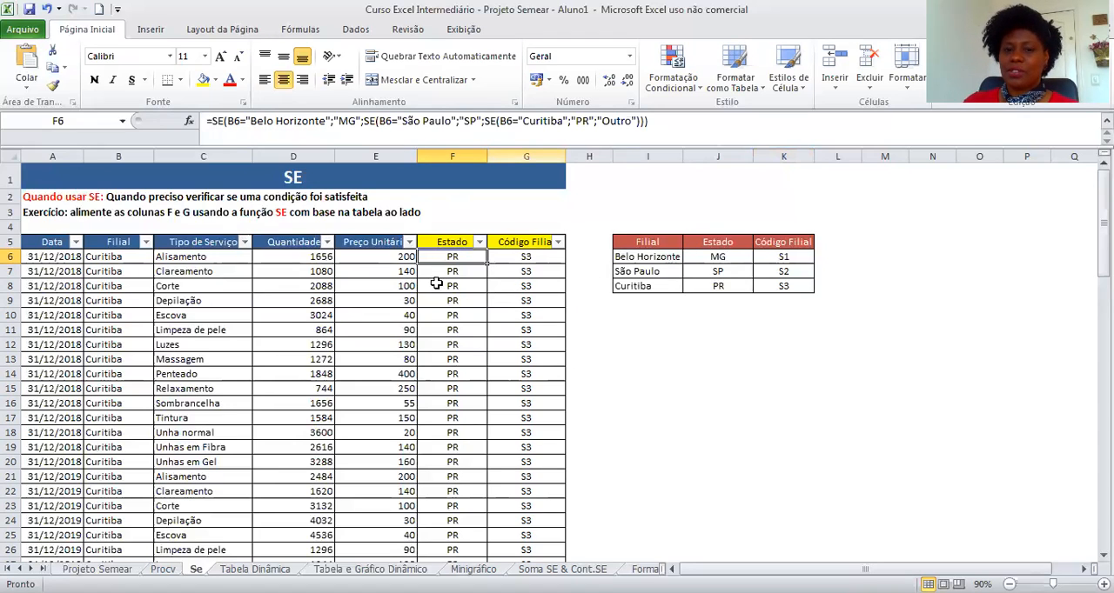
left_click(532, 256)
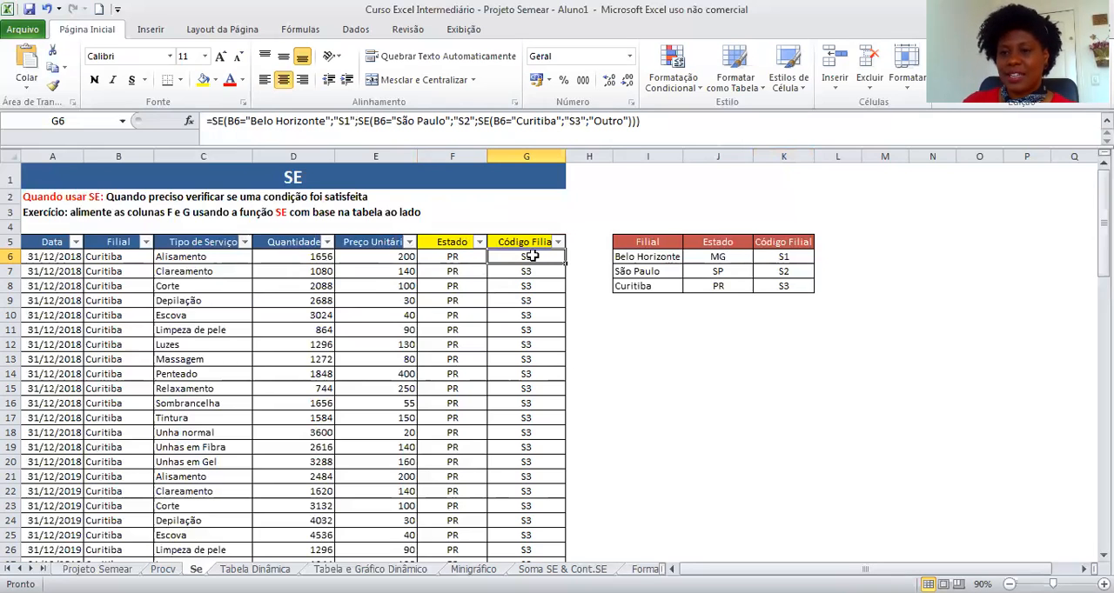
left_click(746, 410)
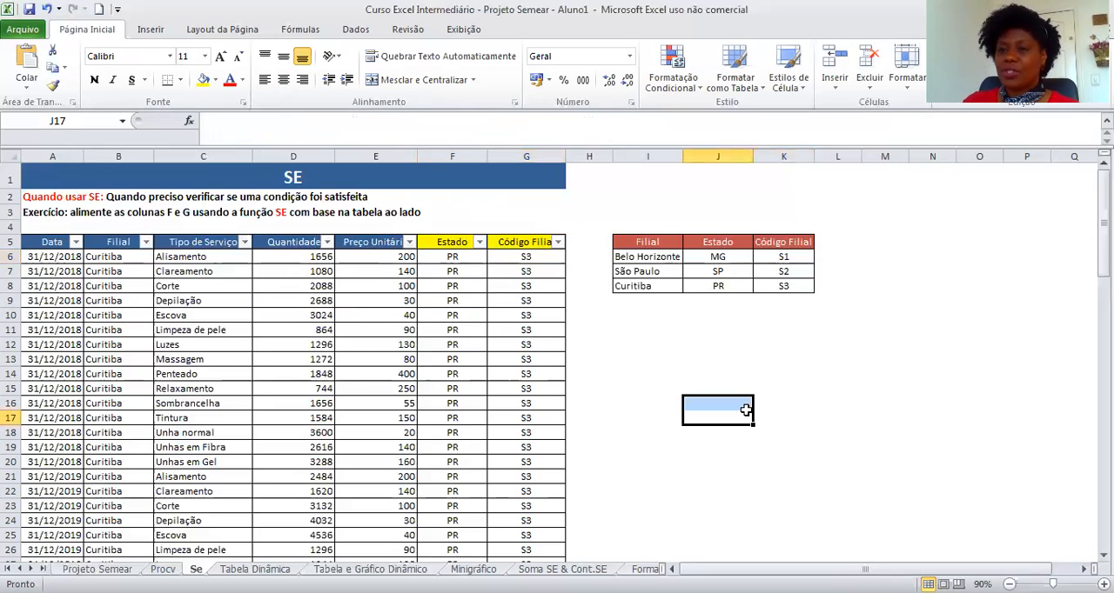